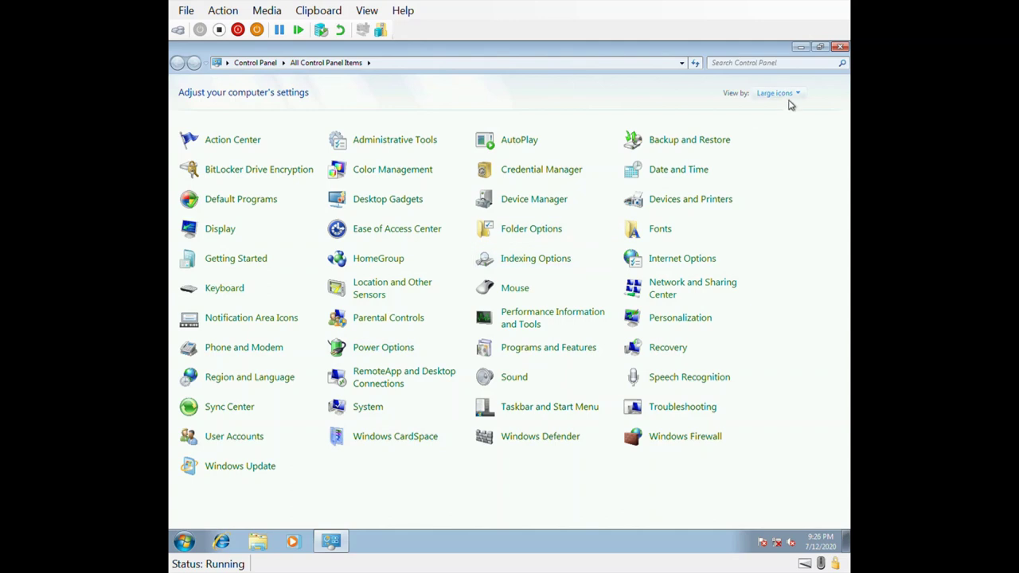
Step: Switch Control Panel to Category, then back to Large icons, and open User Accounts' Manage Accounts page
left_click(785, 94)
left_click(785, 109)
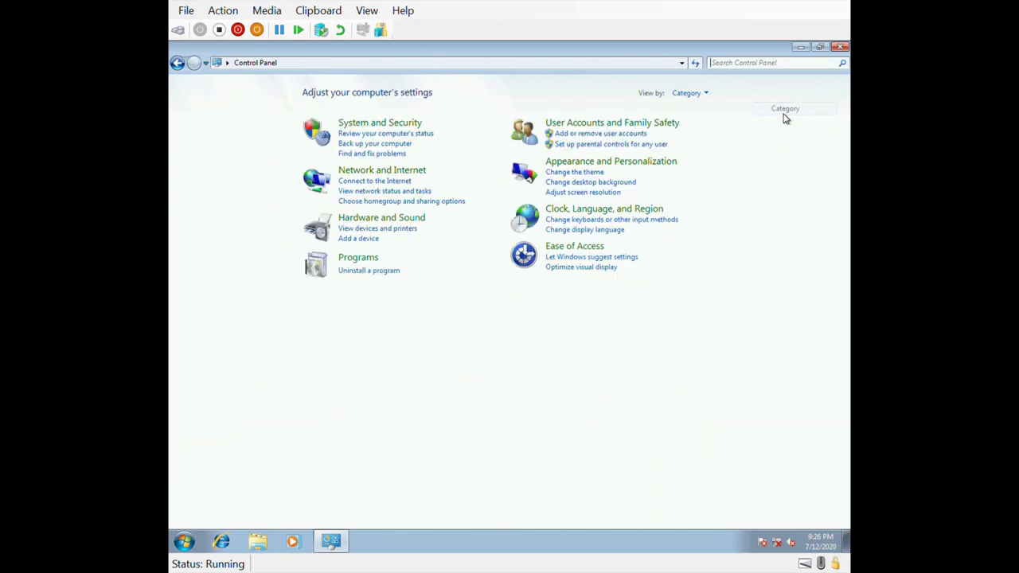
left_click(704, 99)
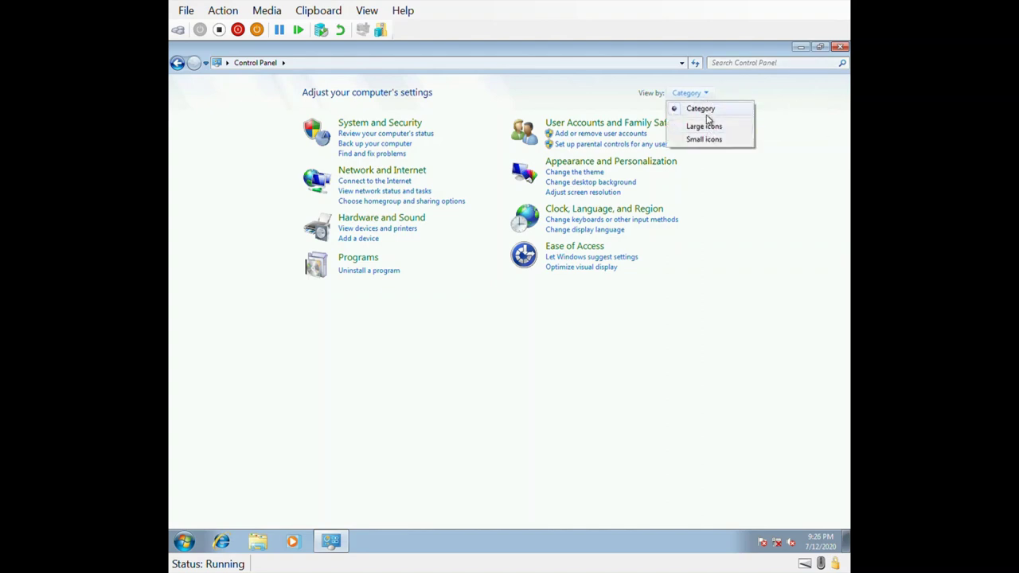
left_click(710, 131)
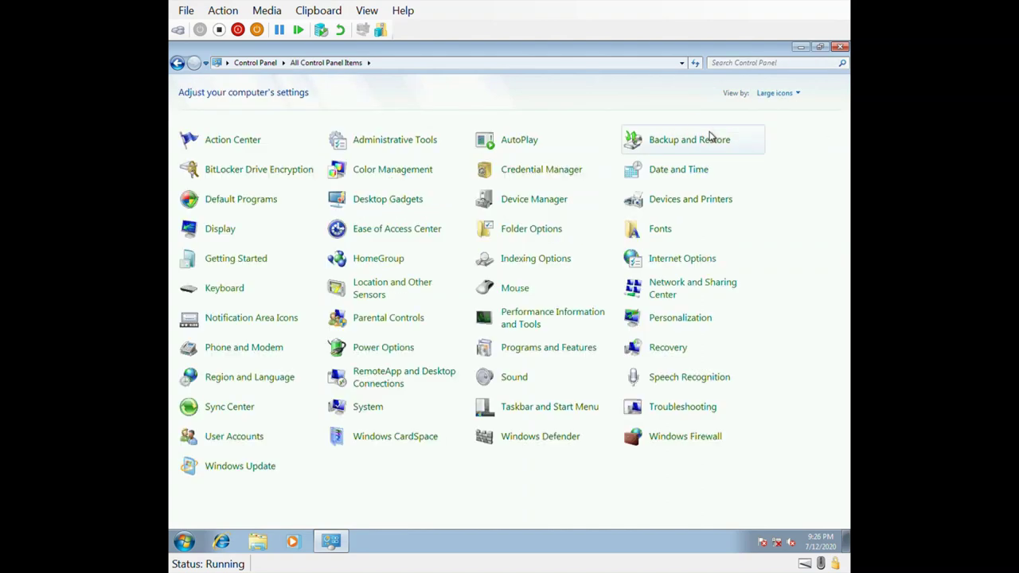
left_click(250, 439)
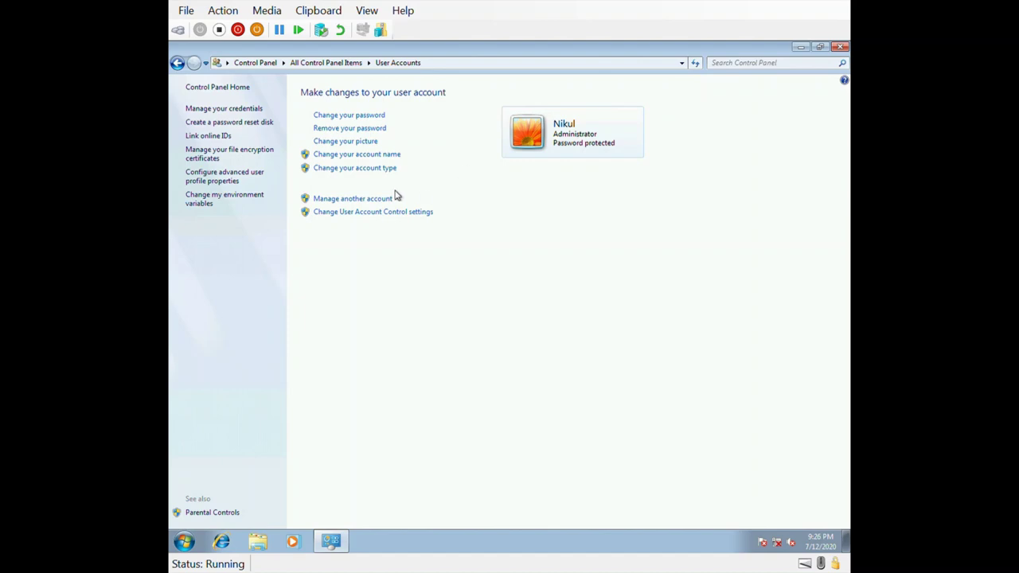
left_click(371, 200)
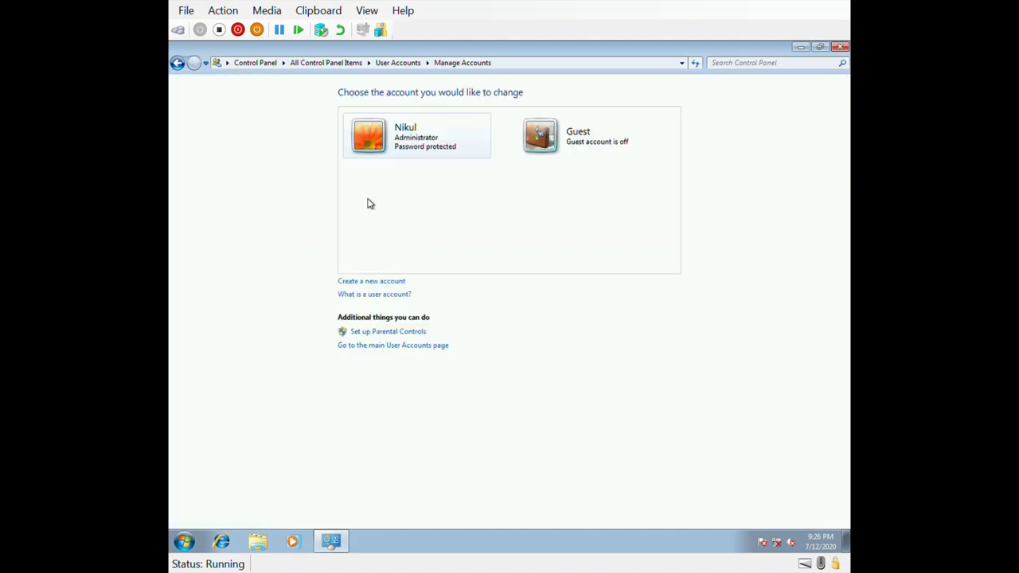
Step: Create a new Standard user account named 'User 1'
left_click(380, 282)
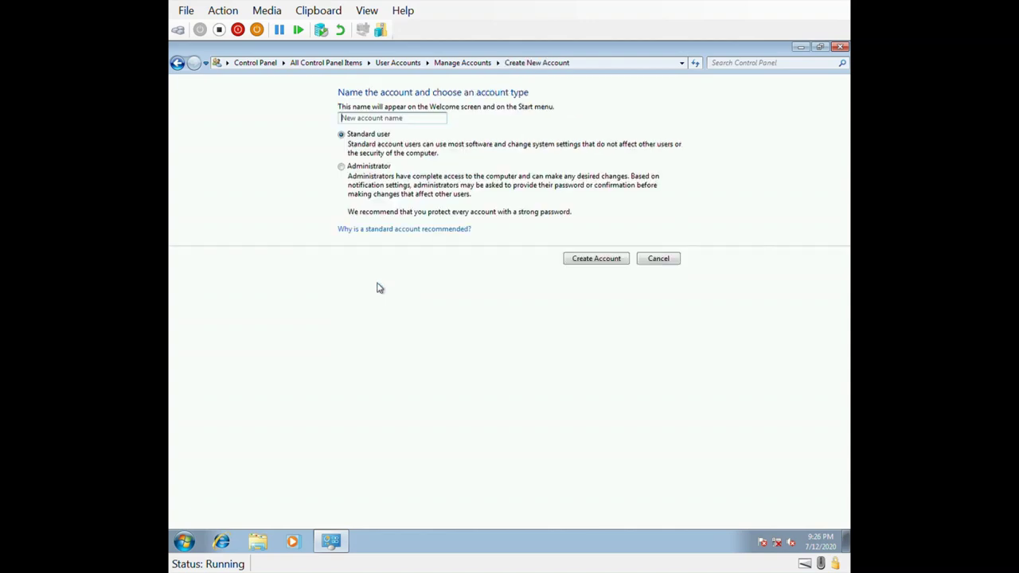
left_click(401, 120)
type("User 1")
left_click(587, 267)
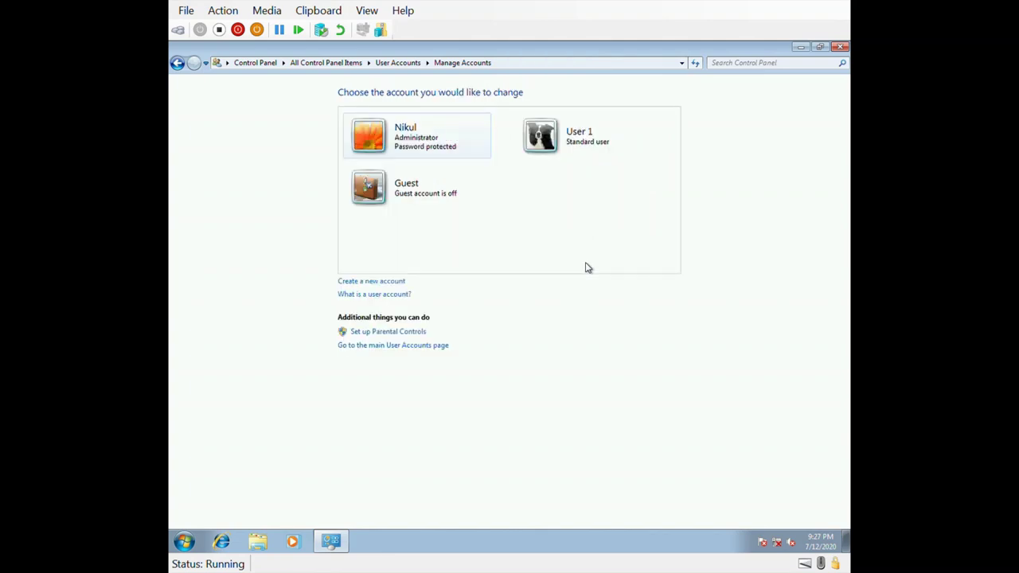
Step: Open User 1's settings, leave its type as Standard user, and start creating its password
left_click(587, 147)
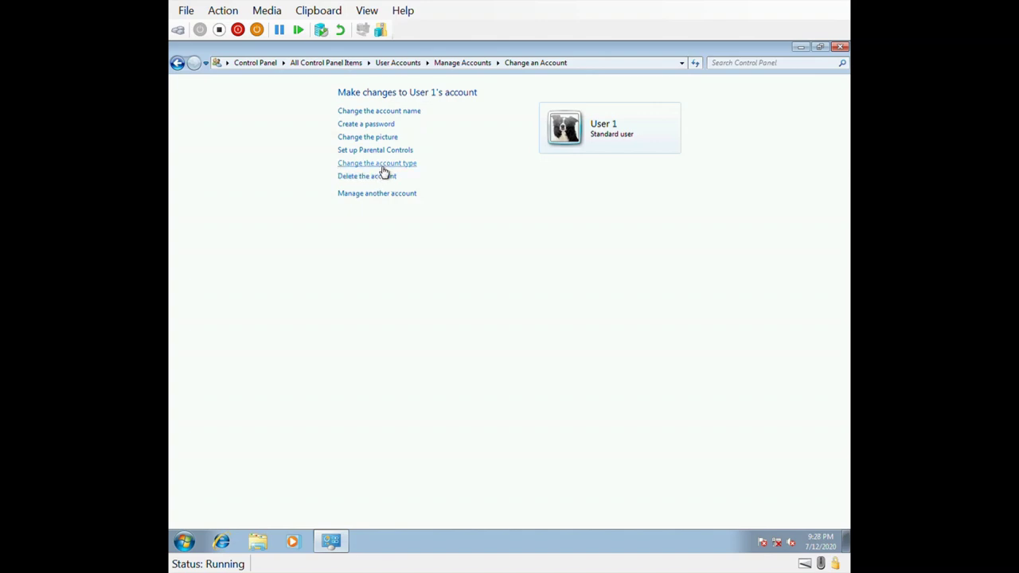
left_click(383, 167)
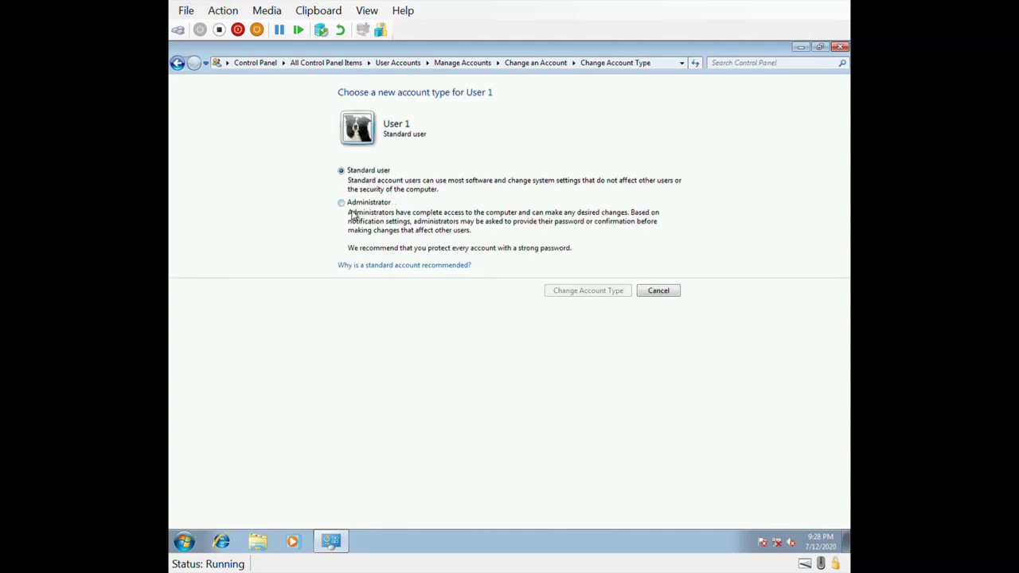
left_click(649, 294)
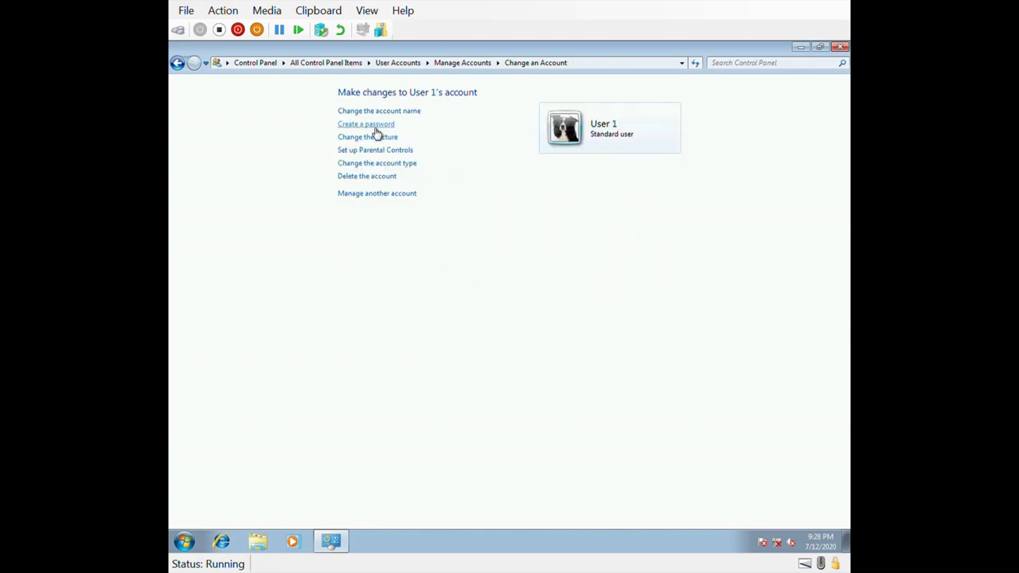
left_click(373, 125)
Step: Enter and confirm a new password for User 1, add a password hint, and save it
left_click(399, 216)
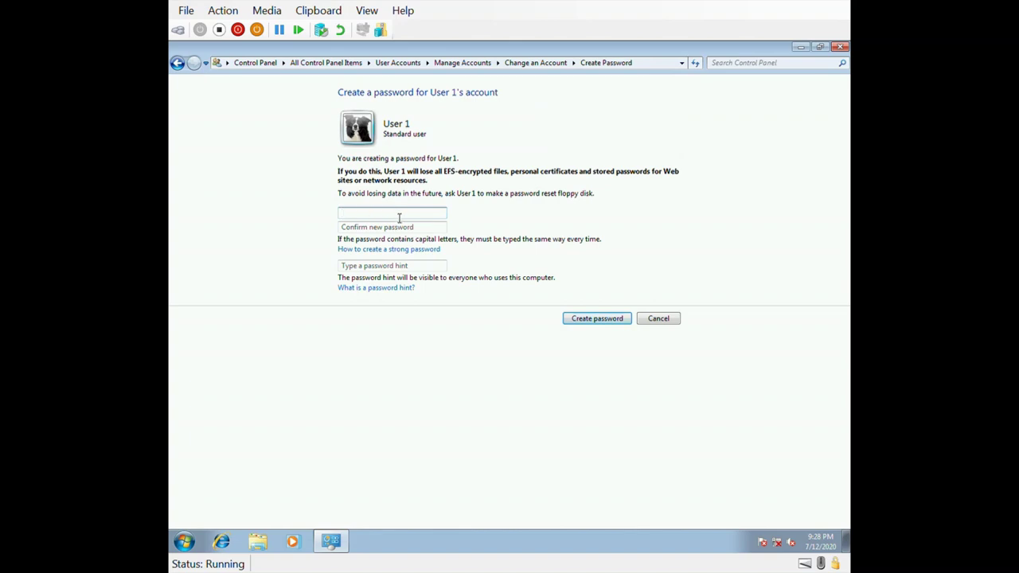
type("123456789")
left_click(390, 229)
type("12345")
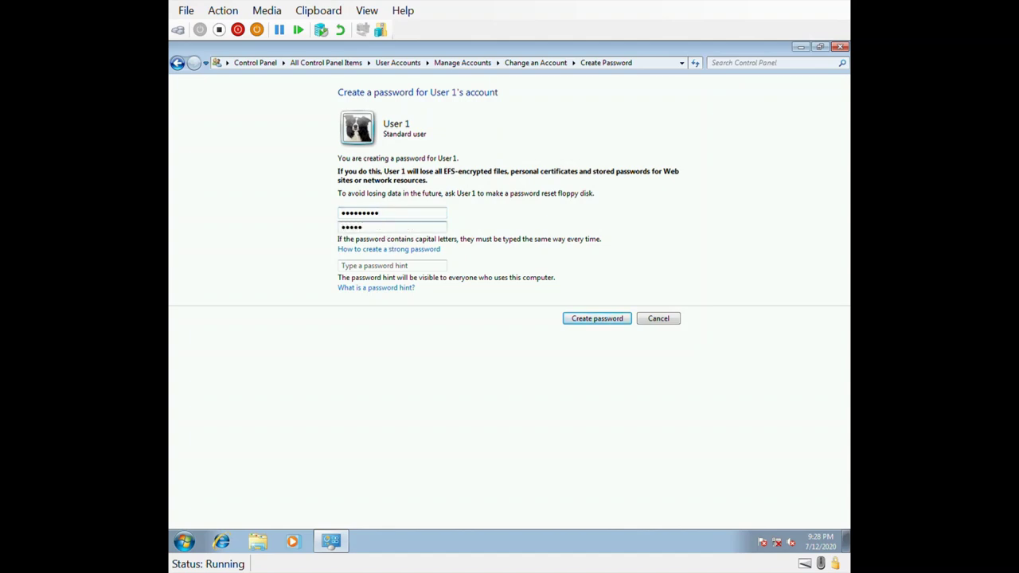
type("6789")
left_click(414, 269)
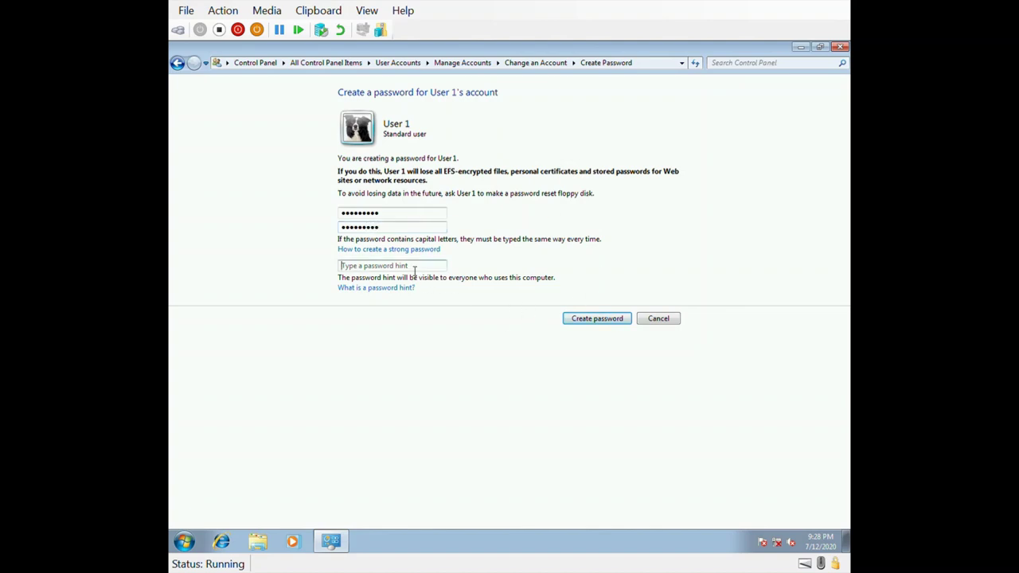
type("user 1 hint")
left_click(622, 321)
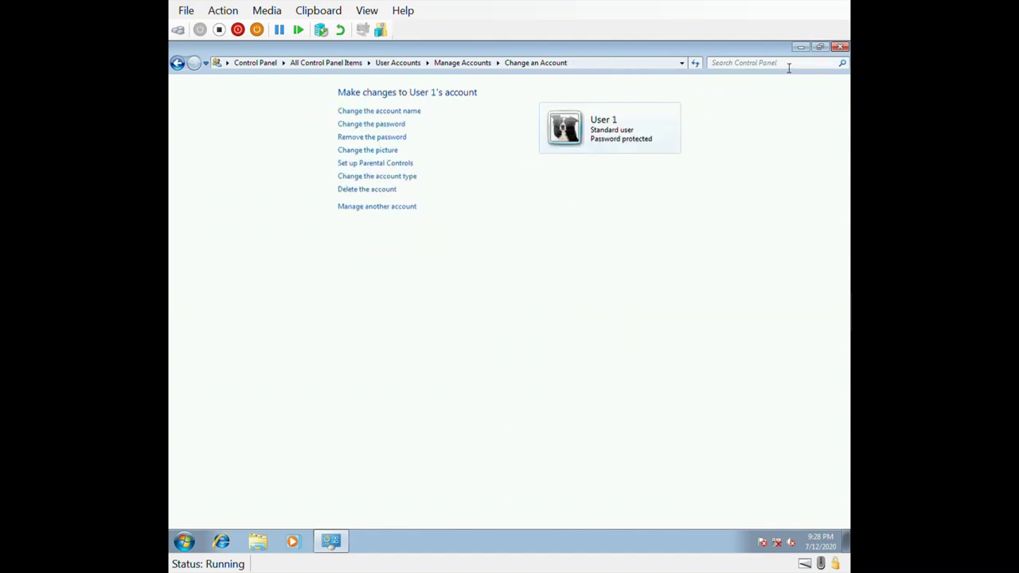
Step: Close Control Panel, log off the administrator from the Start menu, and choose the User 1 tile
left_click(841, 49)
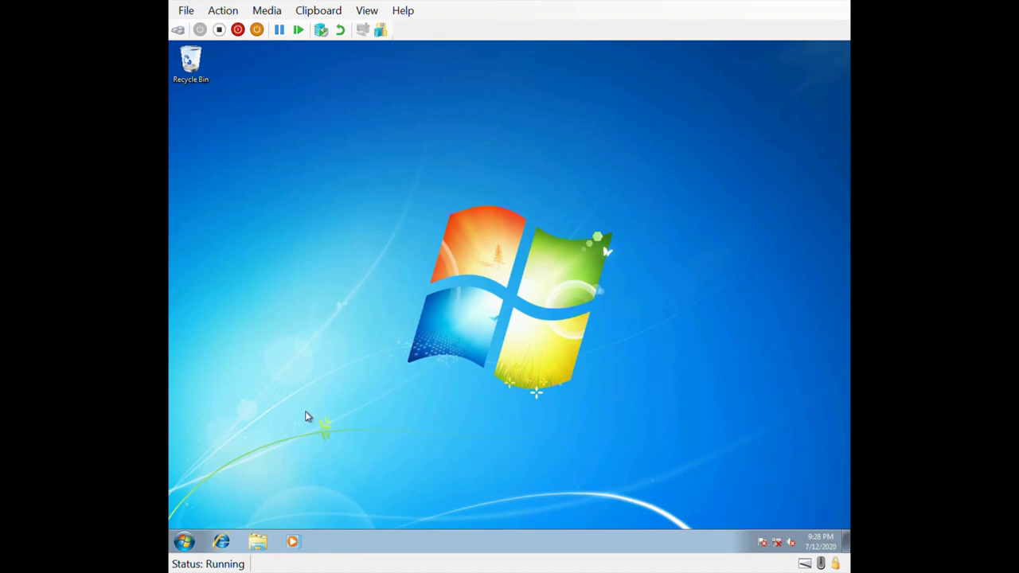
left_click(184, 541)
mouse_move(380, 514)
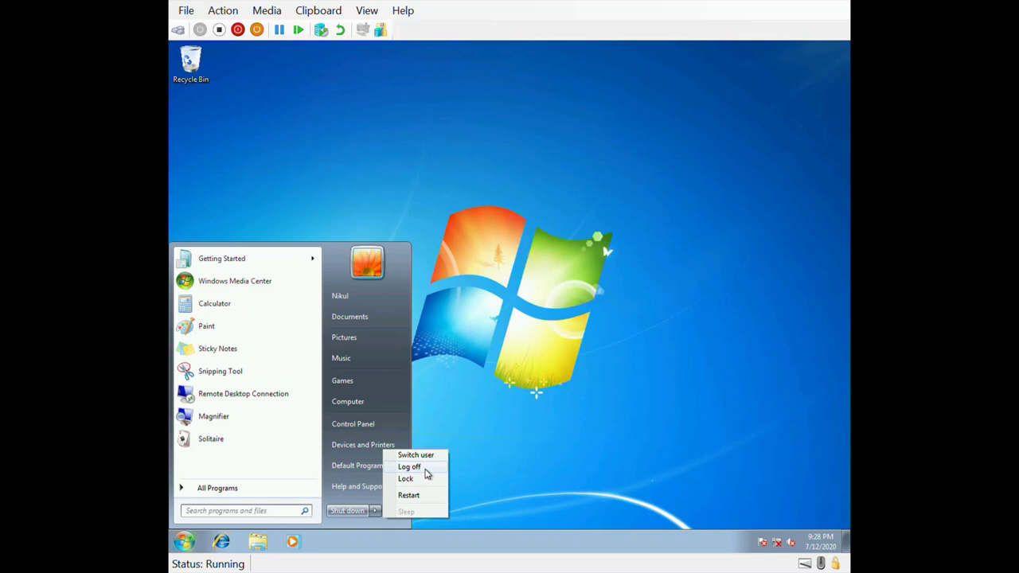
left_click(426, 473)
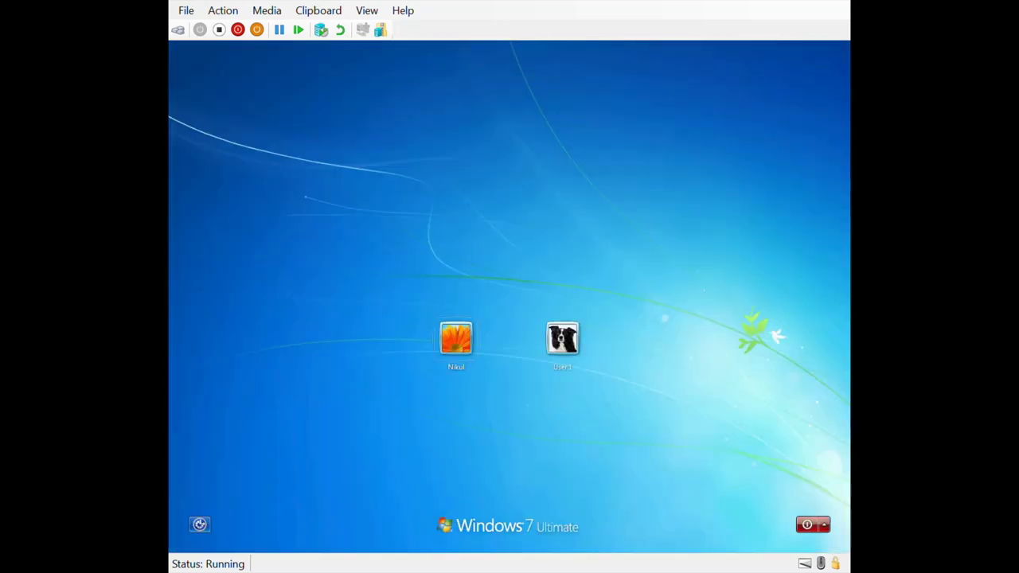
left_click(573, 341)
Step: Enter User 1's password and log on to its desktop
type("•••••")
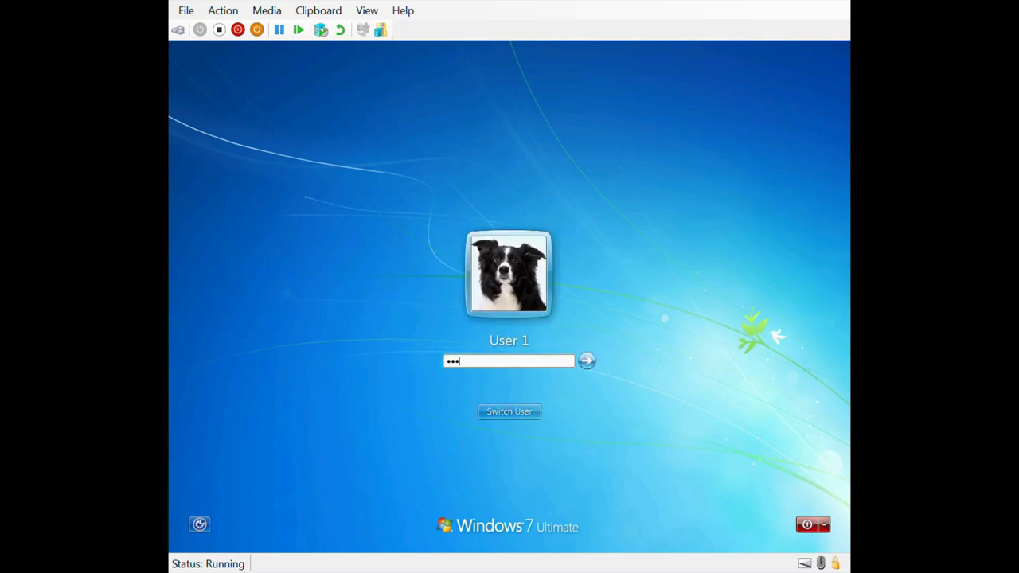
type("••••")
left_click(587, 361)
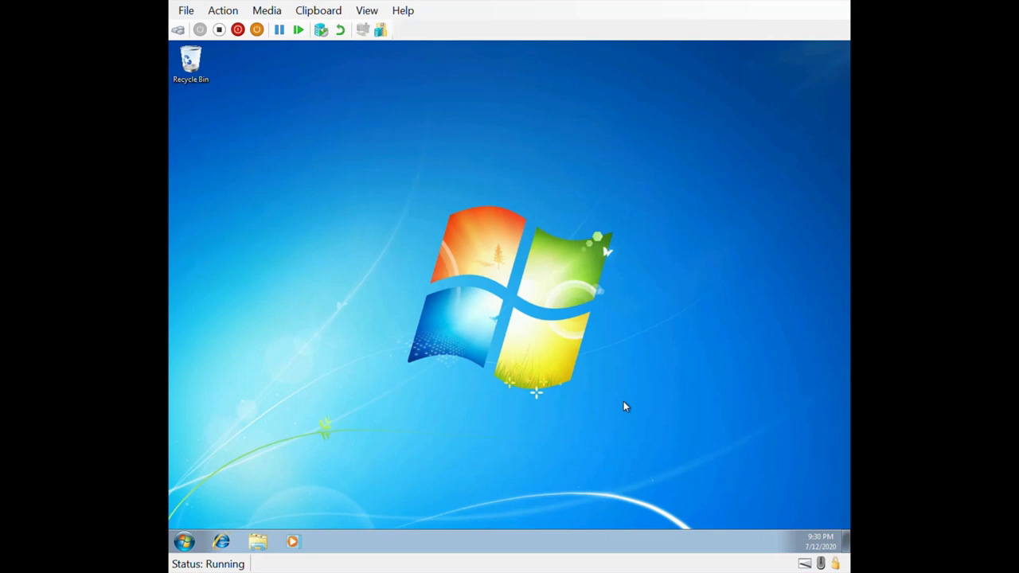
Step: Open Control Panel maximized in Large icons view, go to User Accounts, and try changing the account type
left_click(184, 542)
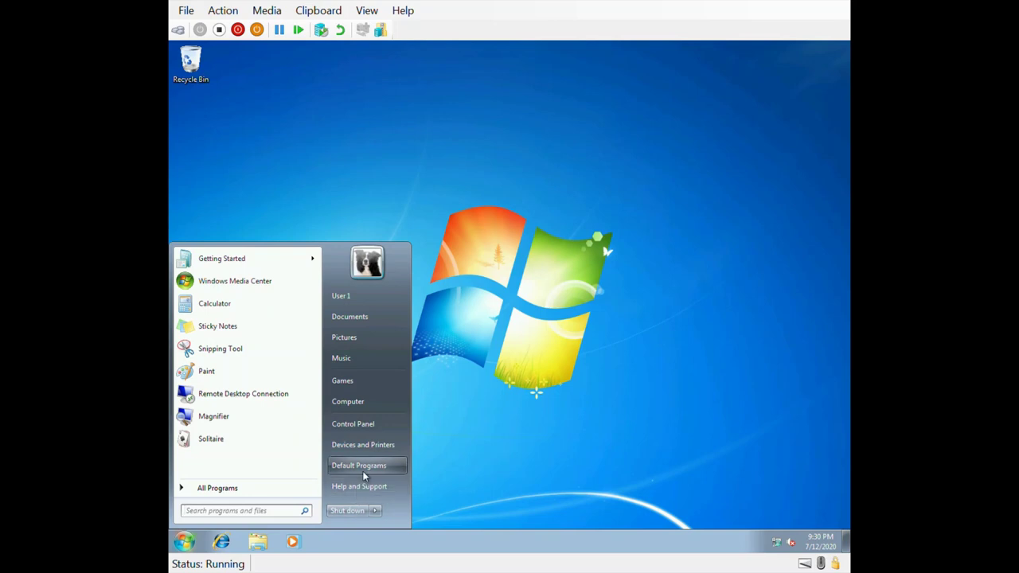
left_click(374, 426)
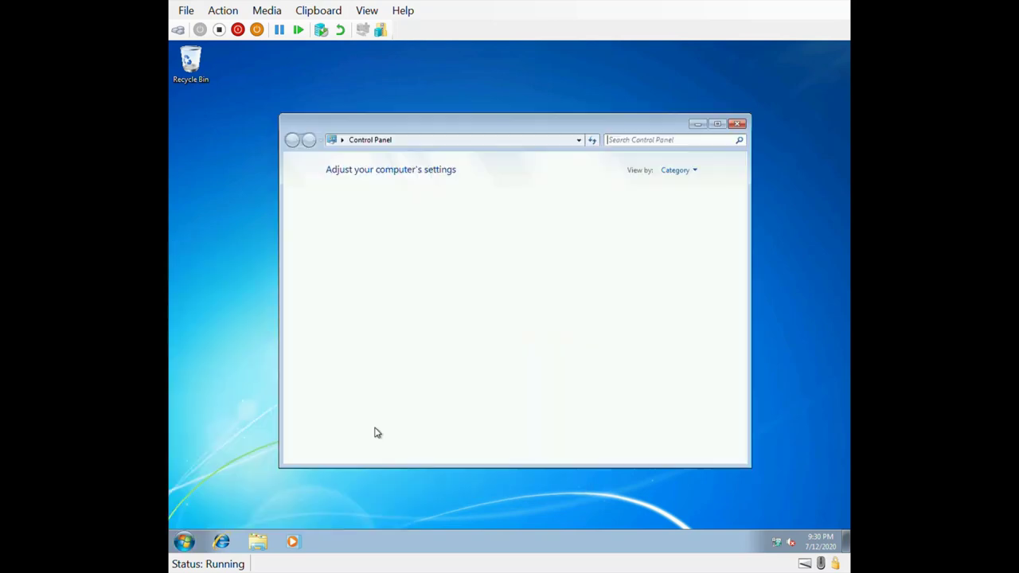
left_click(717, 125)
left_click(704, 94)
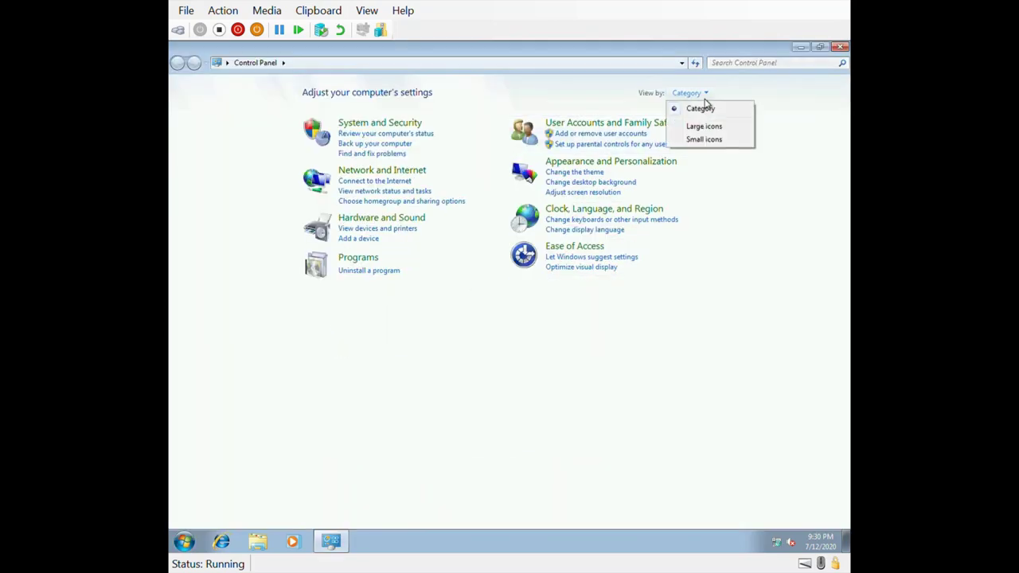
left_click(704, 126)
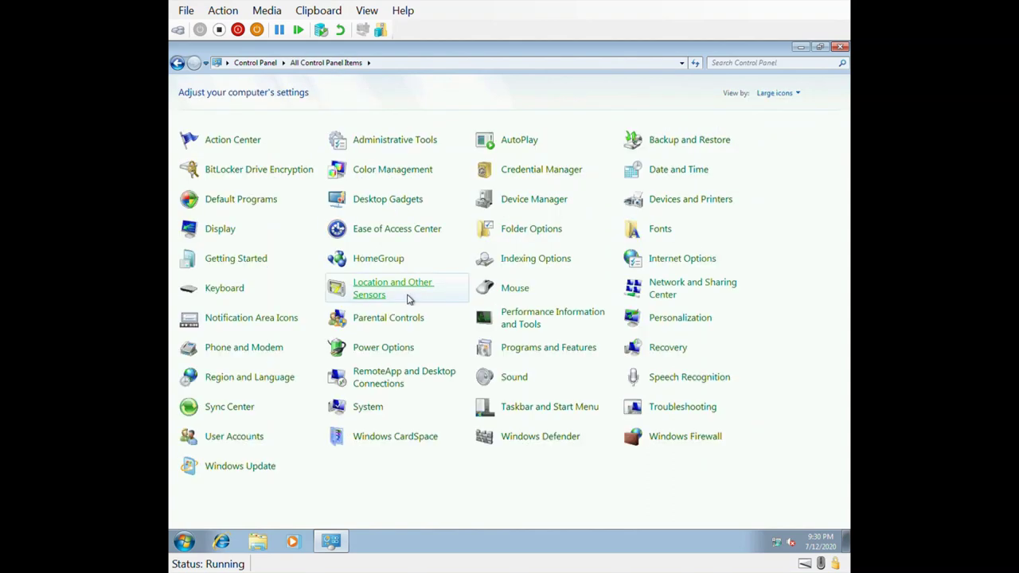
left_click(235, 438)
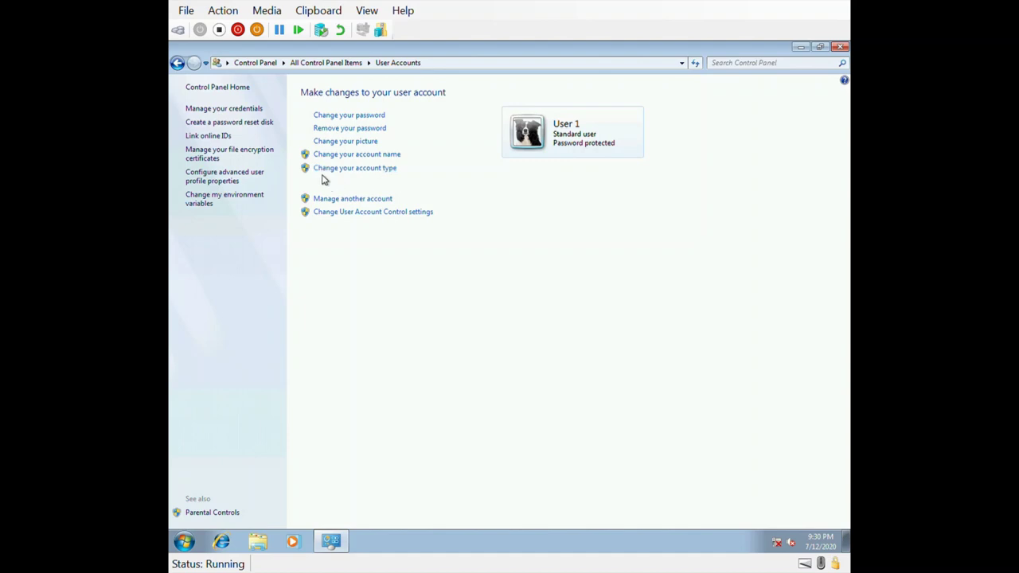
left_click(348, 169)
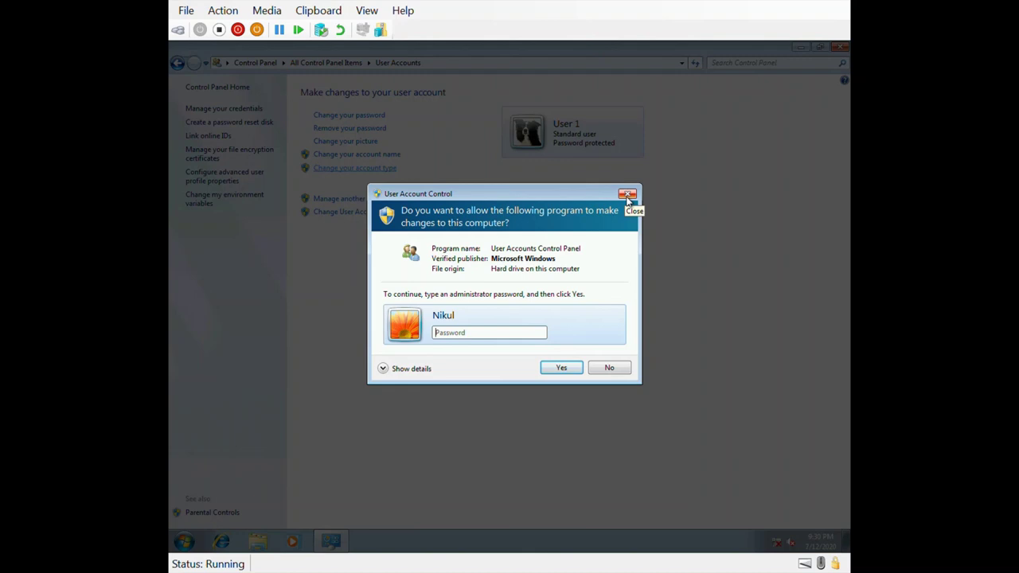
Step: Dismiss the administrator password prompt, try Manage another account, and refuse the UAC prompt
left_click(627, 195)
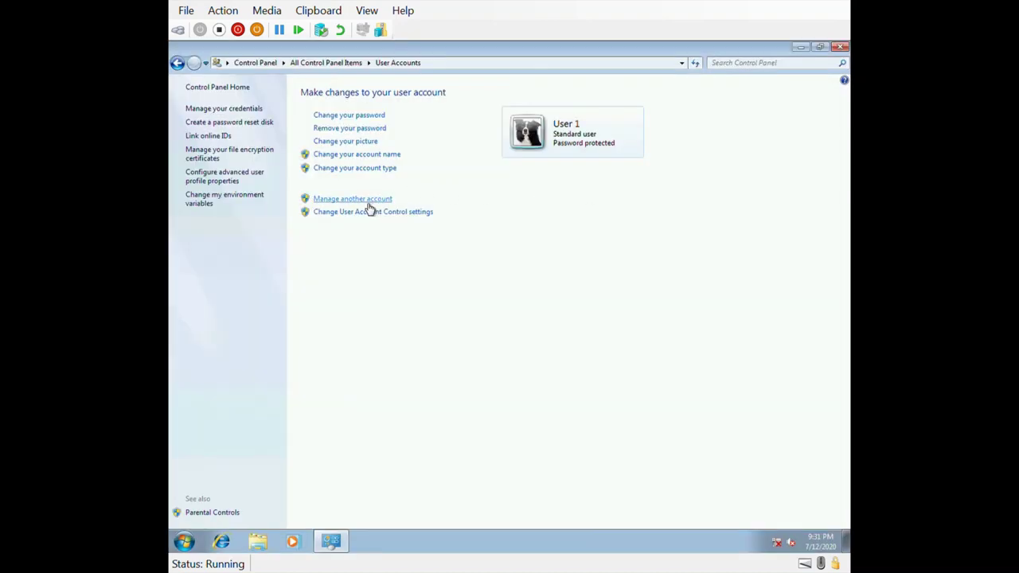
left_click(368, 204)
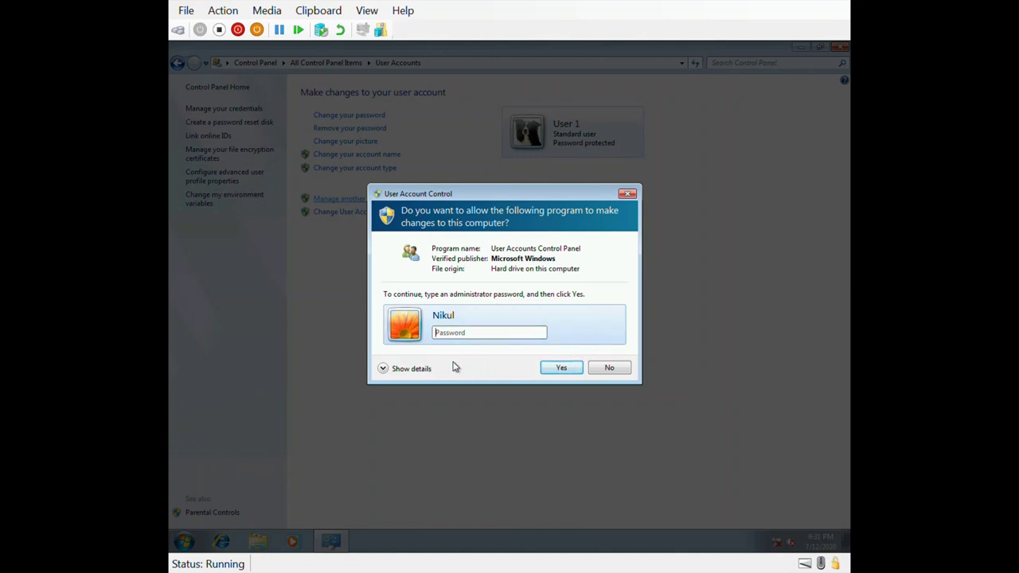
left_click(610, 368)
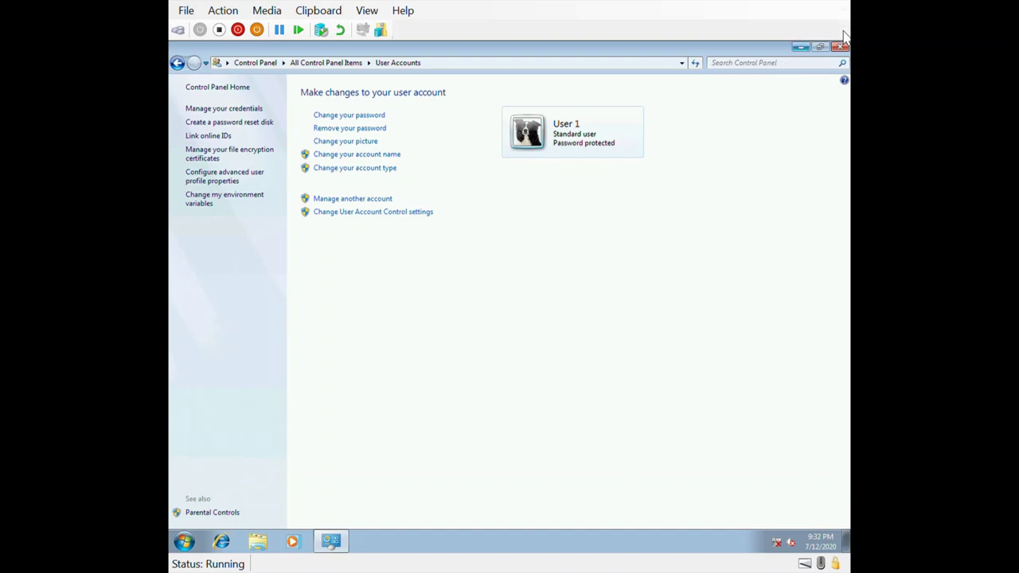
Step: Close Control Panel, log off User 1, and sign back in as administrator with its password
left_click(840, 46)
left_click(184, 542)
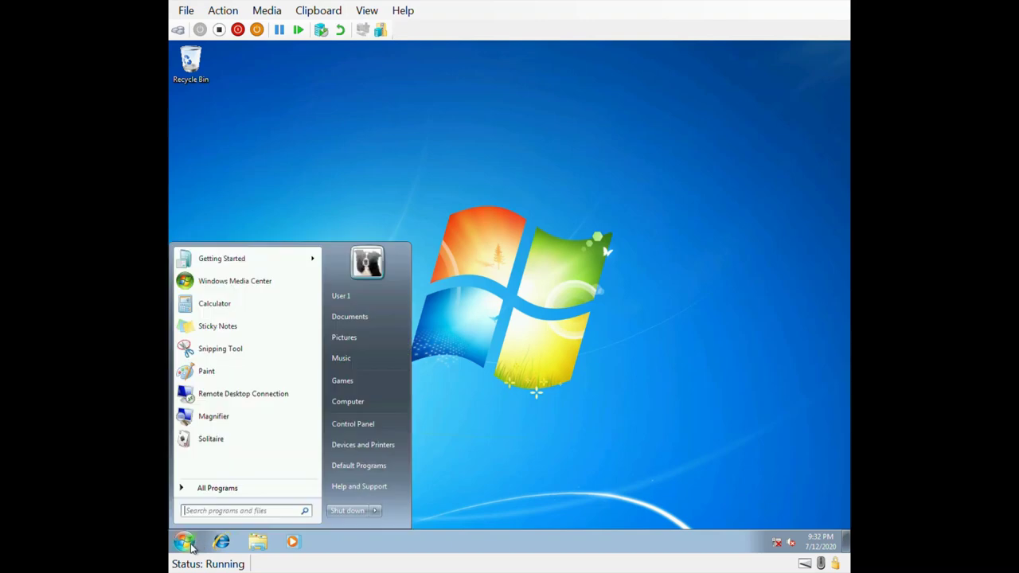
mouse_move(376, 510)
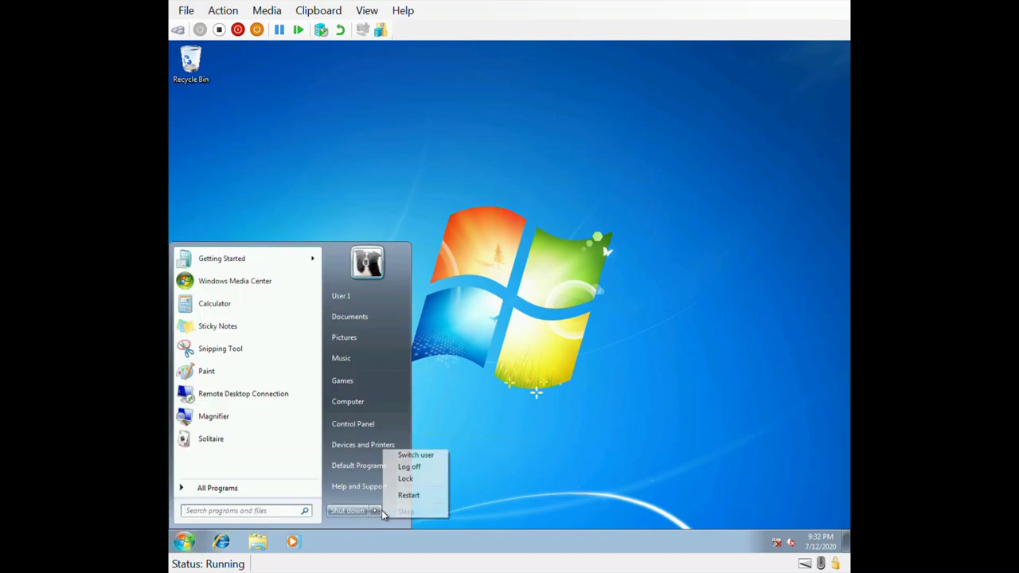
left_click(434, 471)
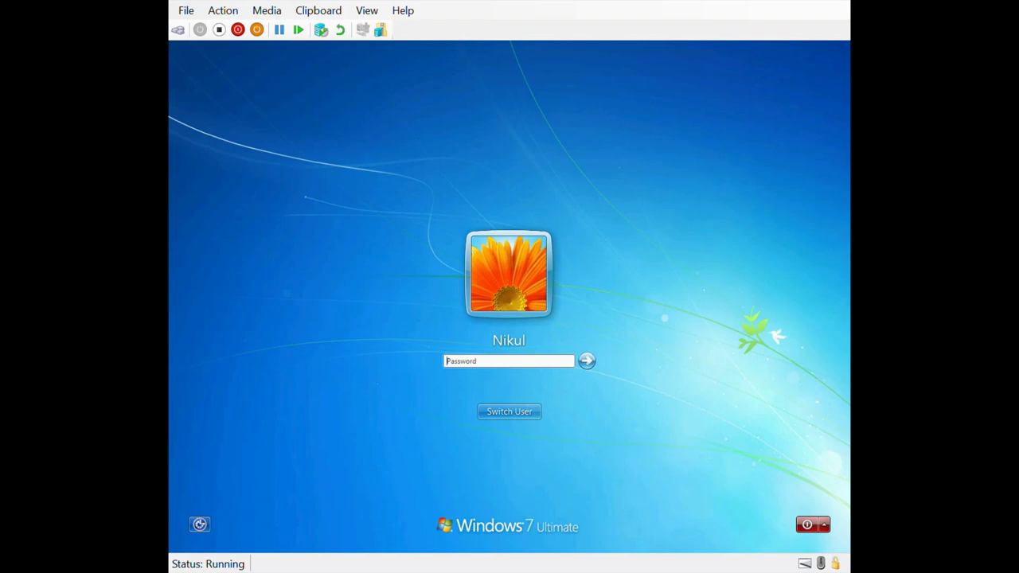
type("•••••••••")
key("Return")
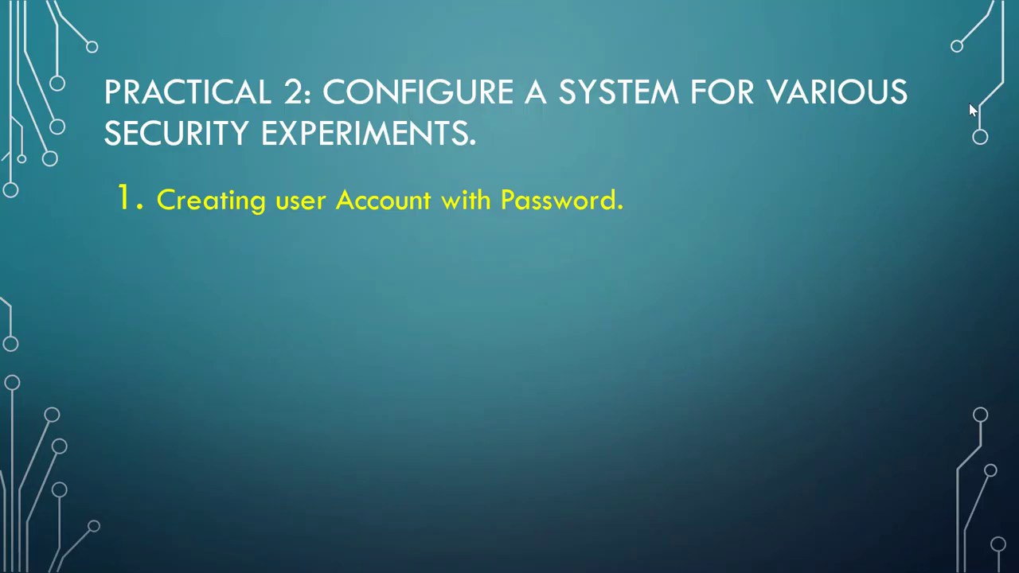
Step: Advance the slideshow to reveal the 'Access Control for User' bullet
key("Right")
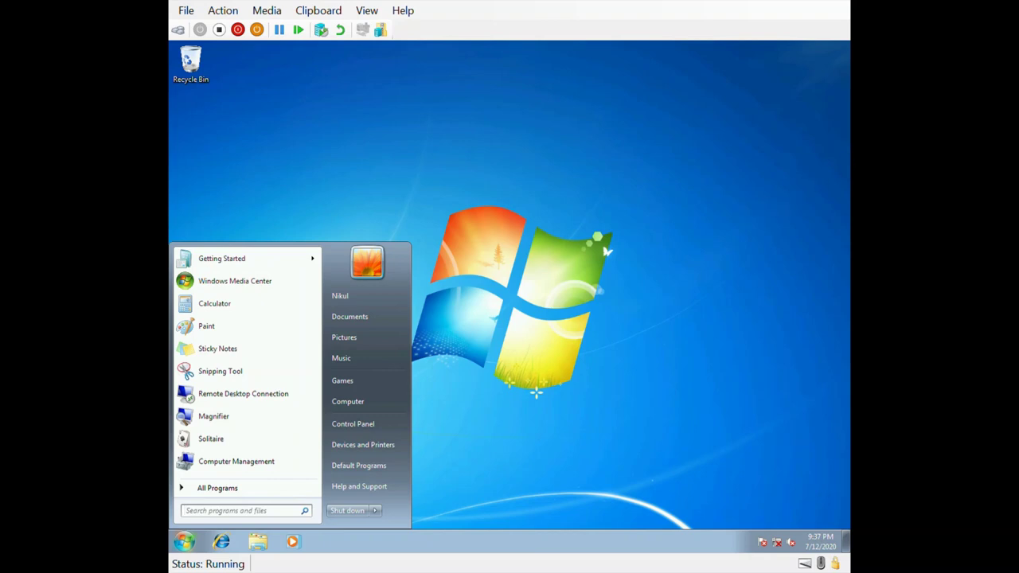
Step: Open New Volume (E:) from Computer in Windows Explorer
left_click(627, 387)
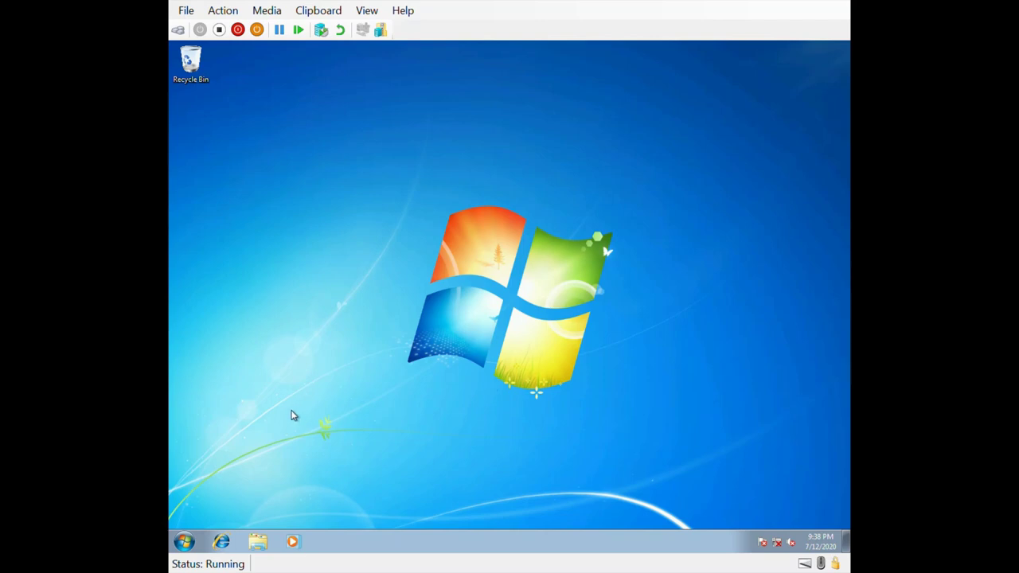
left_click(190, 542)
left_click(375, 404)
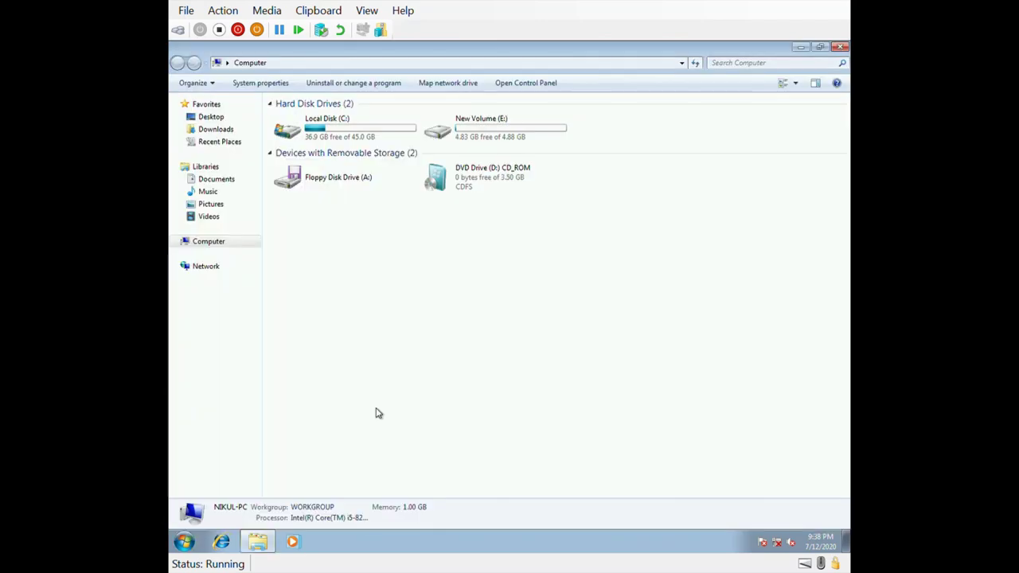
double_click(498, 139)
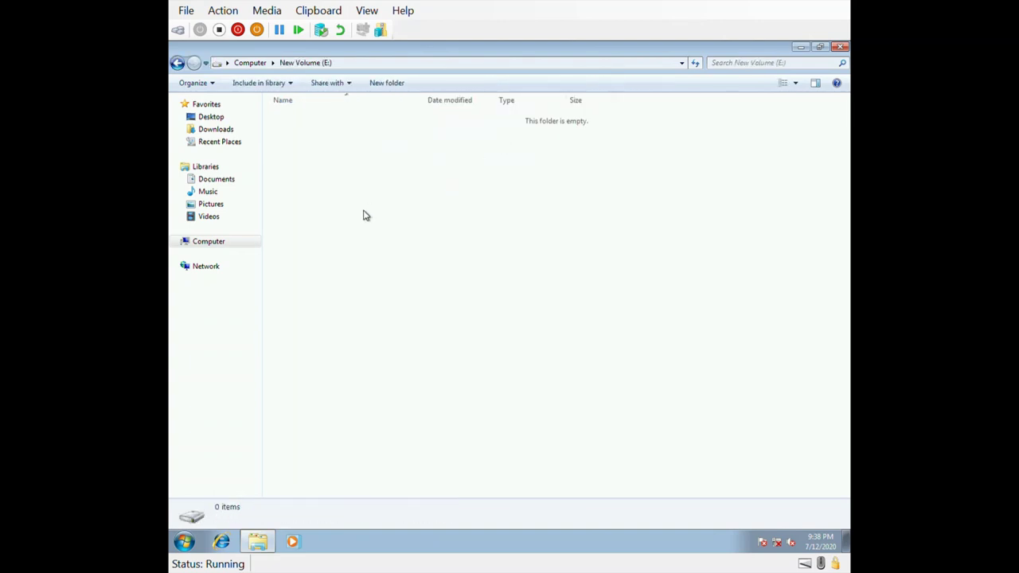
left_click(249, 62)
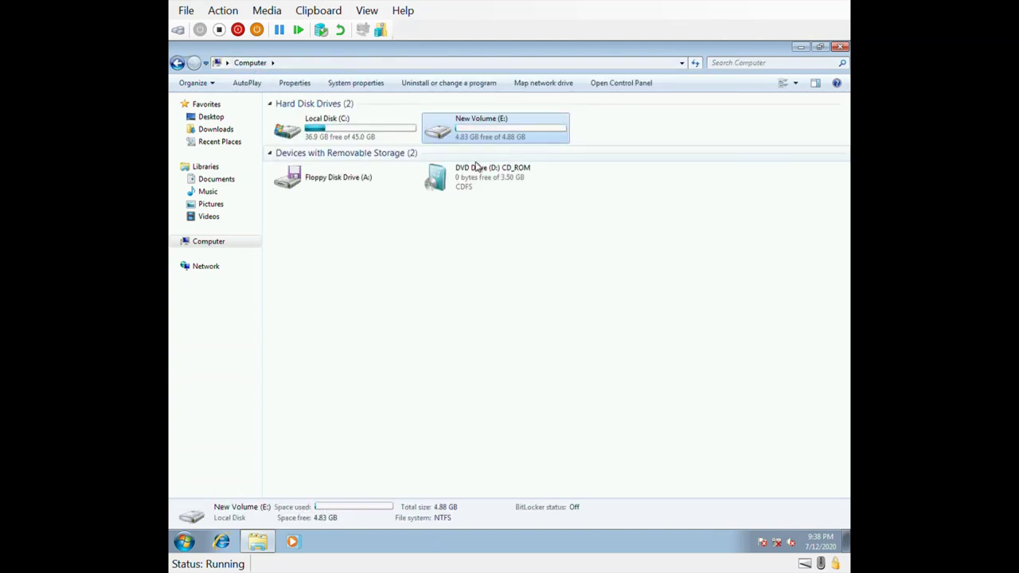
double_click(480, 137)
Step: Create a new folder named 'Files' on New Volume (E:)
right_click(431, 182)
mouse_move(496, 328)
left_click(597, 326)
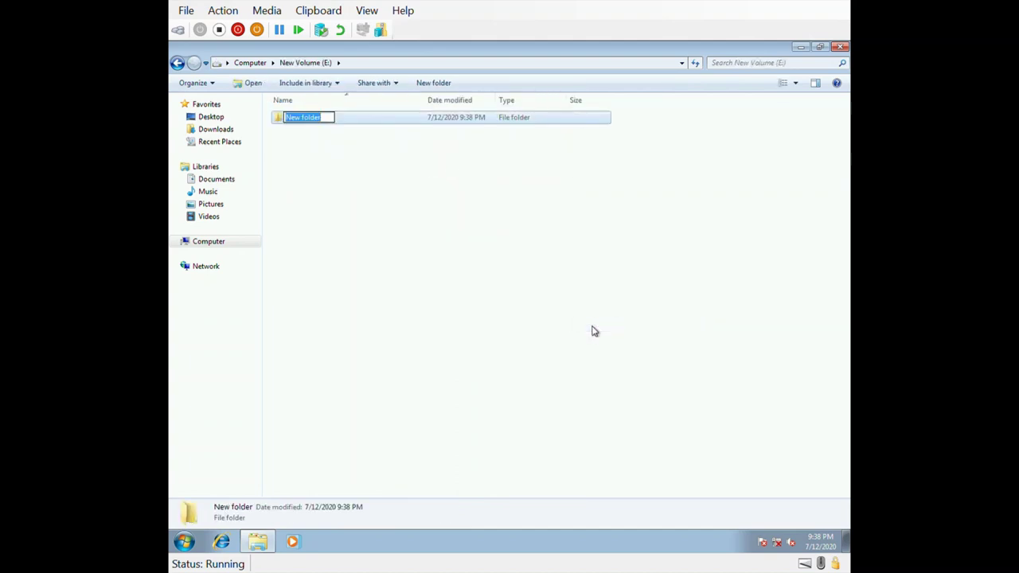
type("Files")
key("Return")
key("Return")
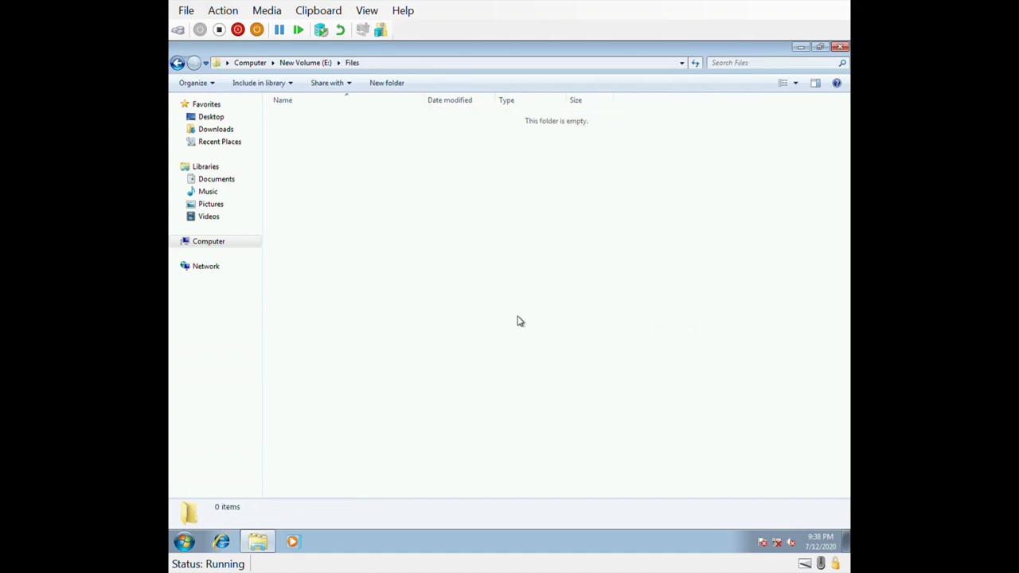
Step: Inside Files, create a text document named 'Secret File', then return to E: and select Files
right_click(518, 321)
mouse_move(603, 460)
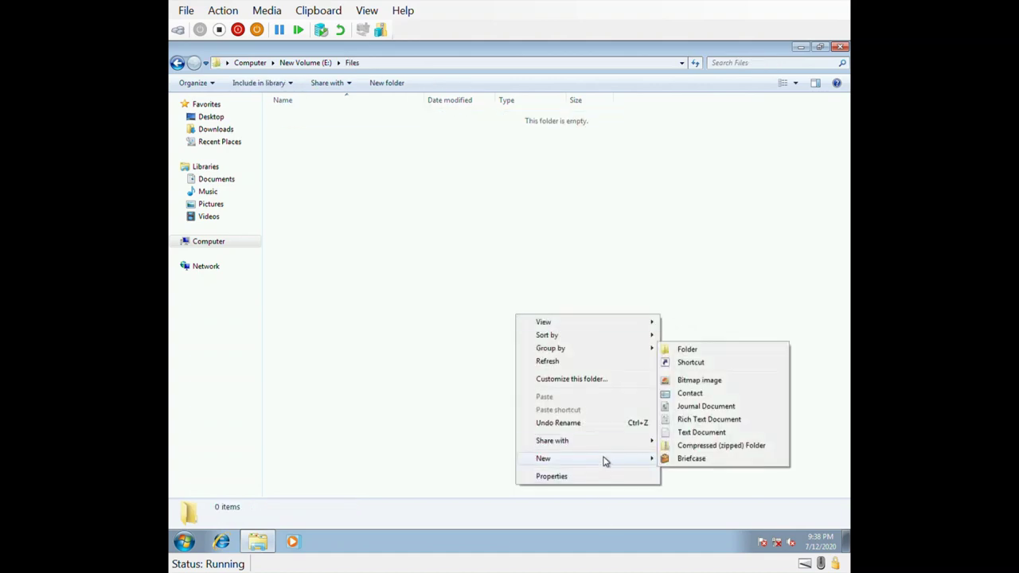
left_click(700, 437)
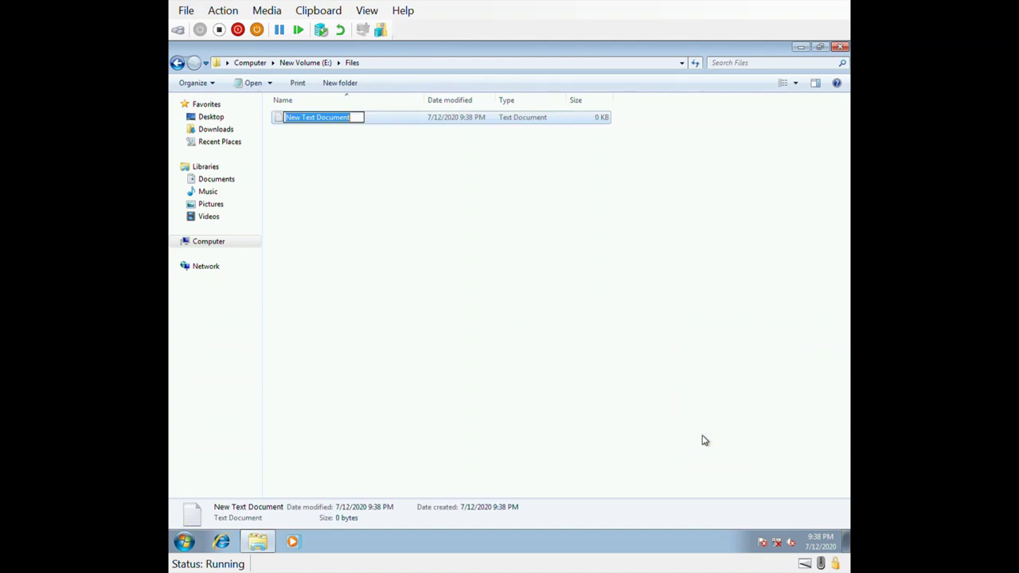
type("Se")
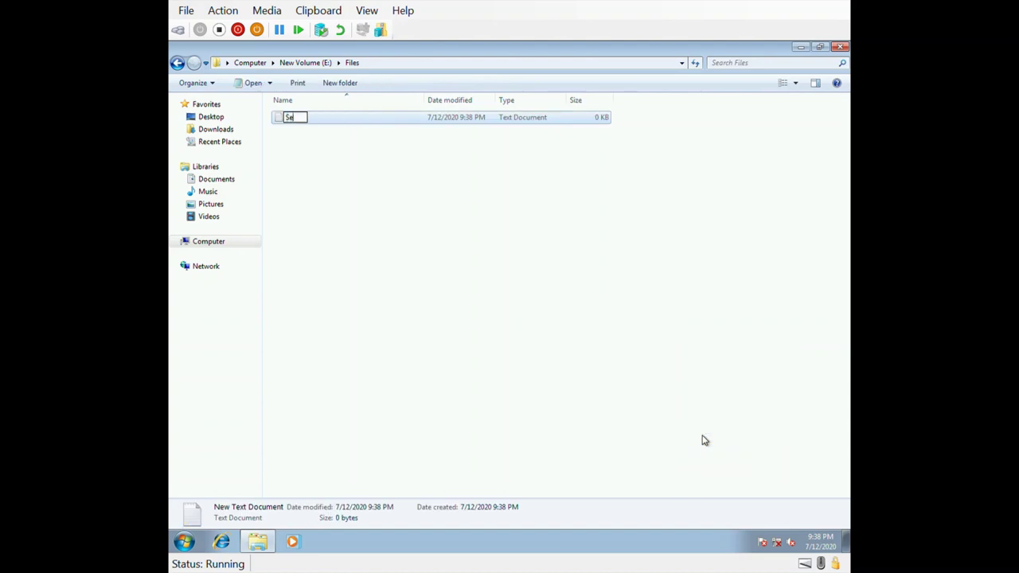
type("cret File")
key("Return")
key("BackSpace")
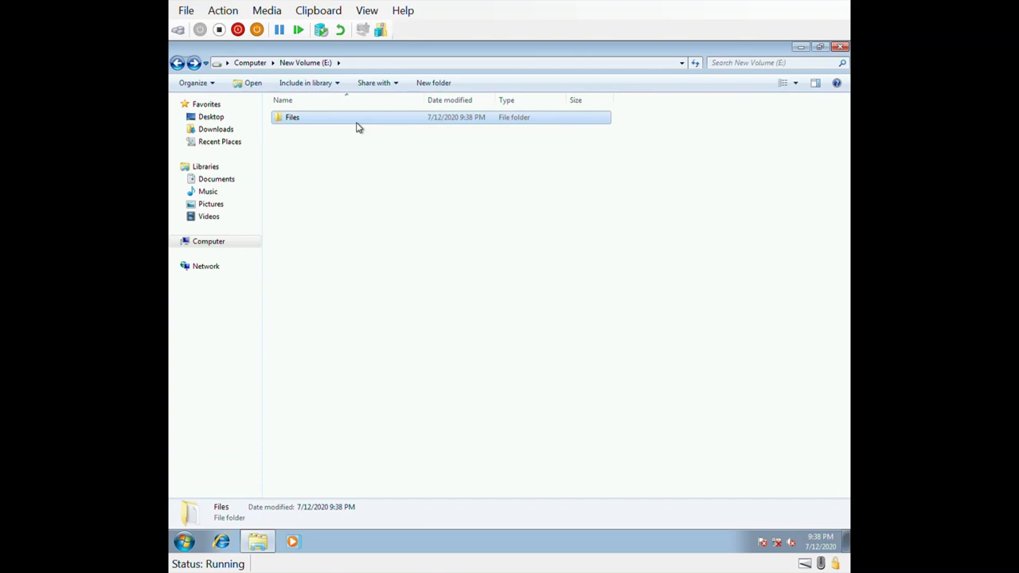
left_click(371, 175)
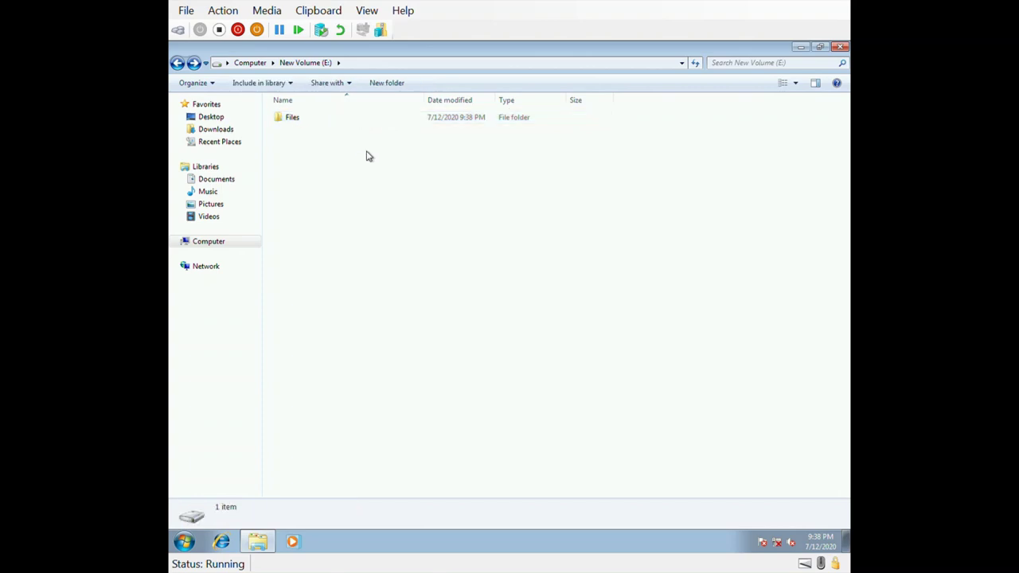
left_click(355, 126)
Step: Open Advanced Security Settings from the Security tab of the Files folder's Properties
right_click(355, 128)
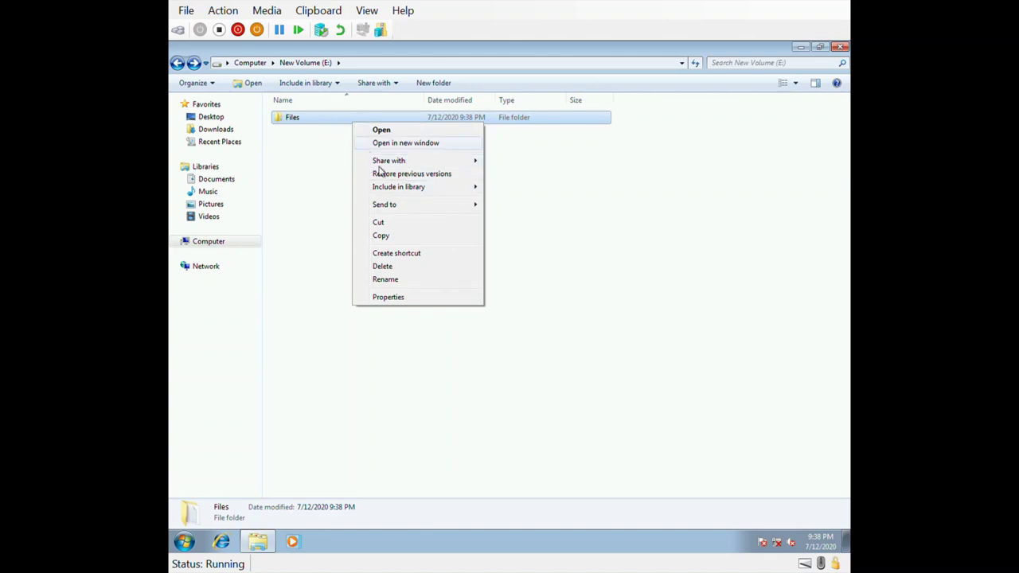
left_click(407, 299)
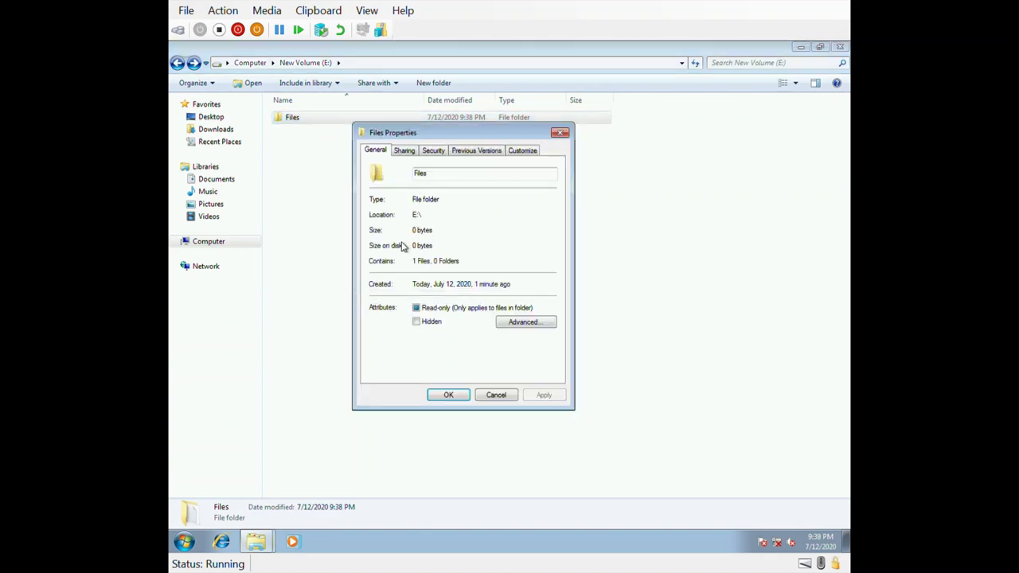
left_click(435, 154)
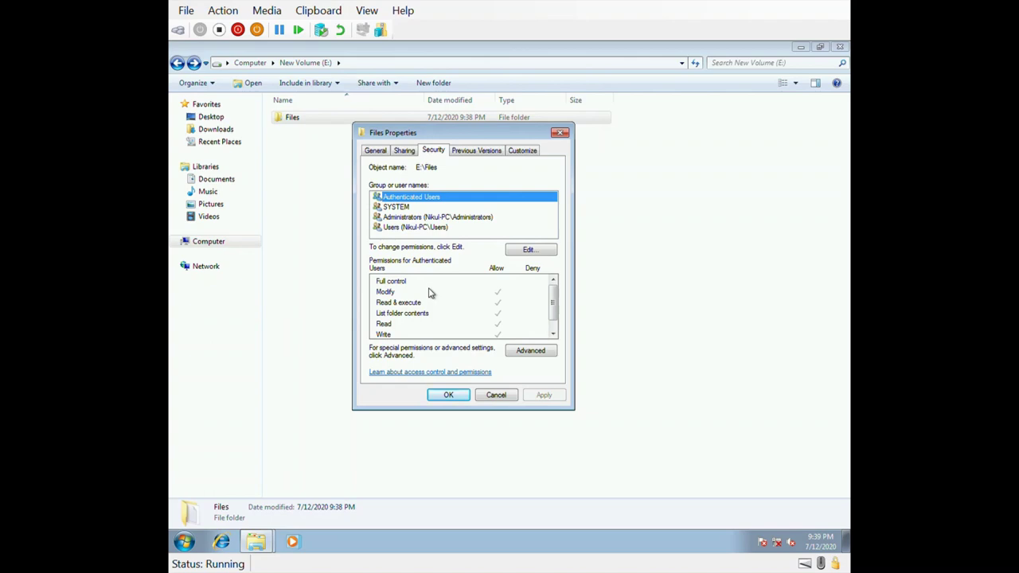
left_click(544, 353)
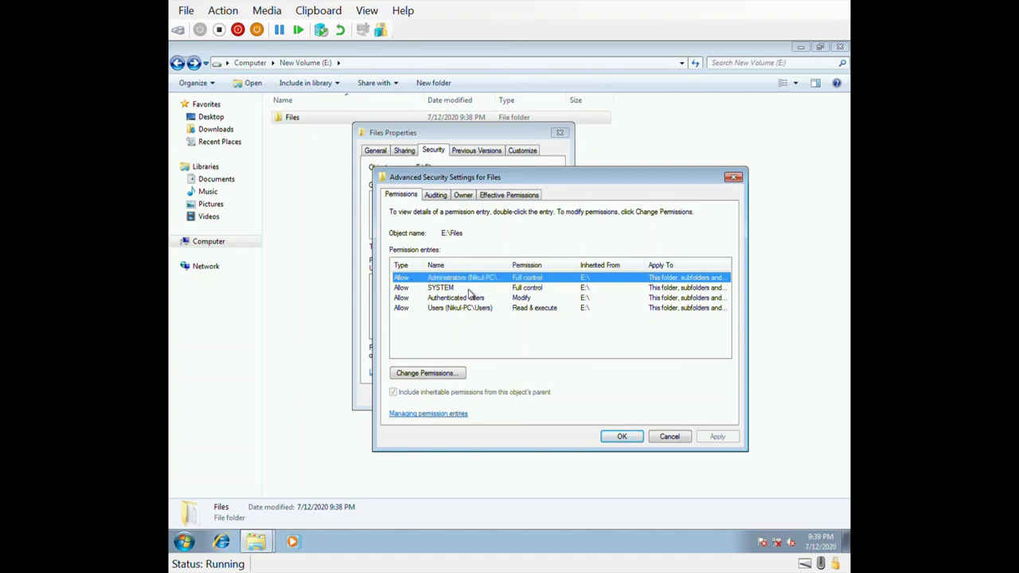
Step: Inspect the SYSTEM, Administrators, Authenticated Users and Users entries, then choose Change Permissions
left_click(469, 289)
key("Up")
left_click(469, 289)
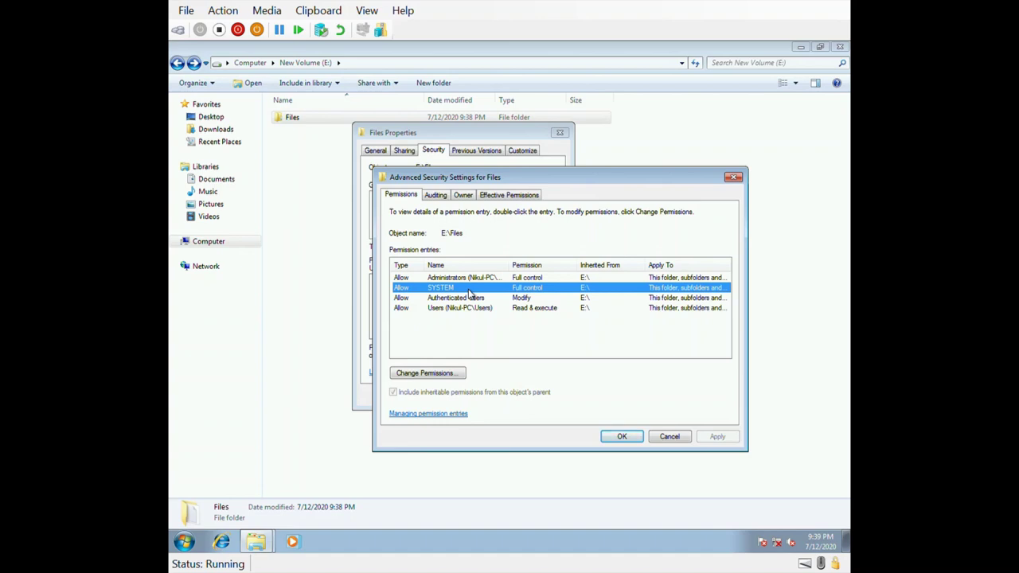
left_click(469, 294)
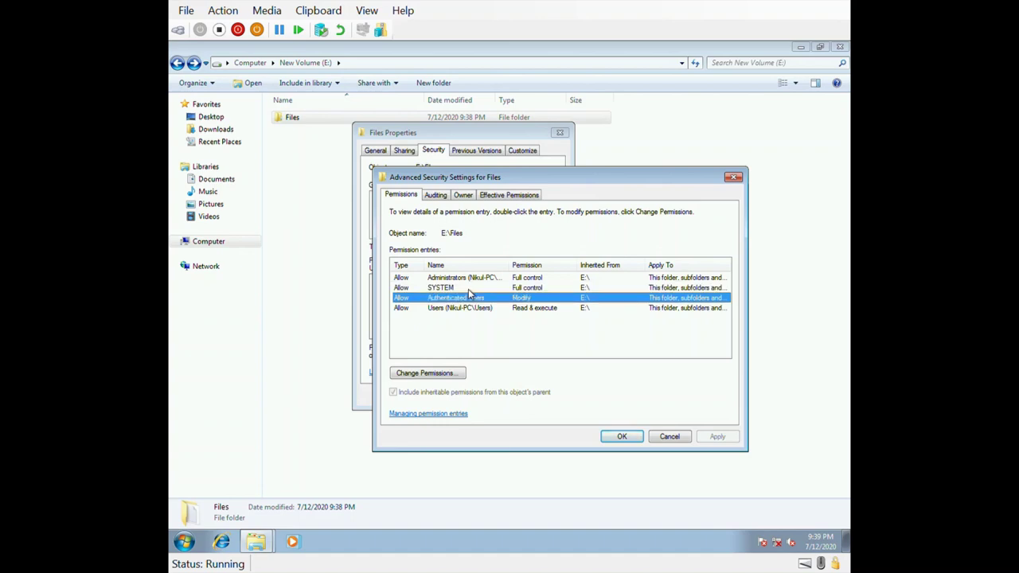
key("Down")
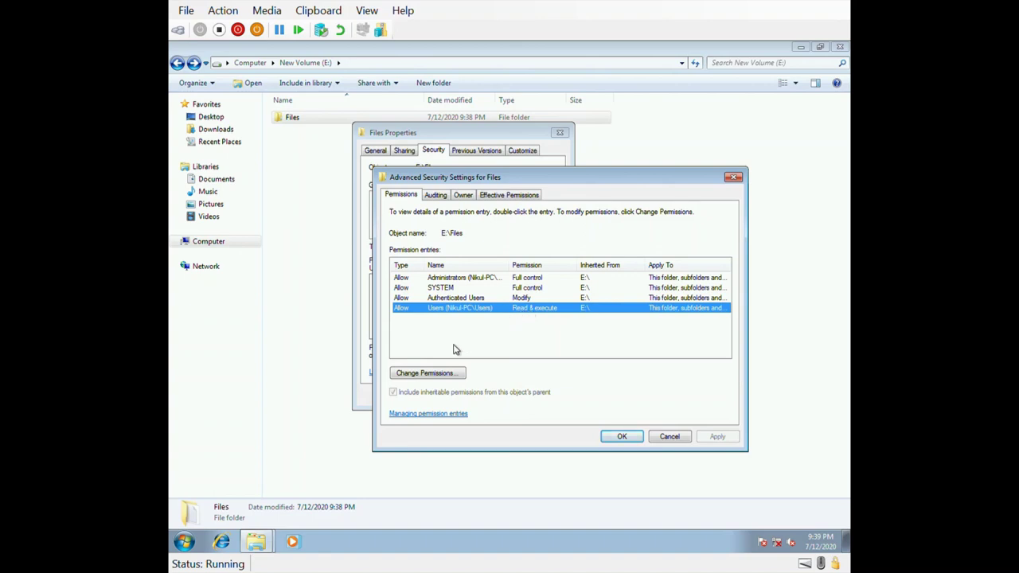
left_click(442, 374)
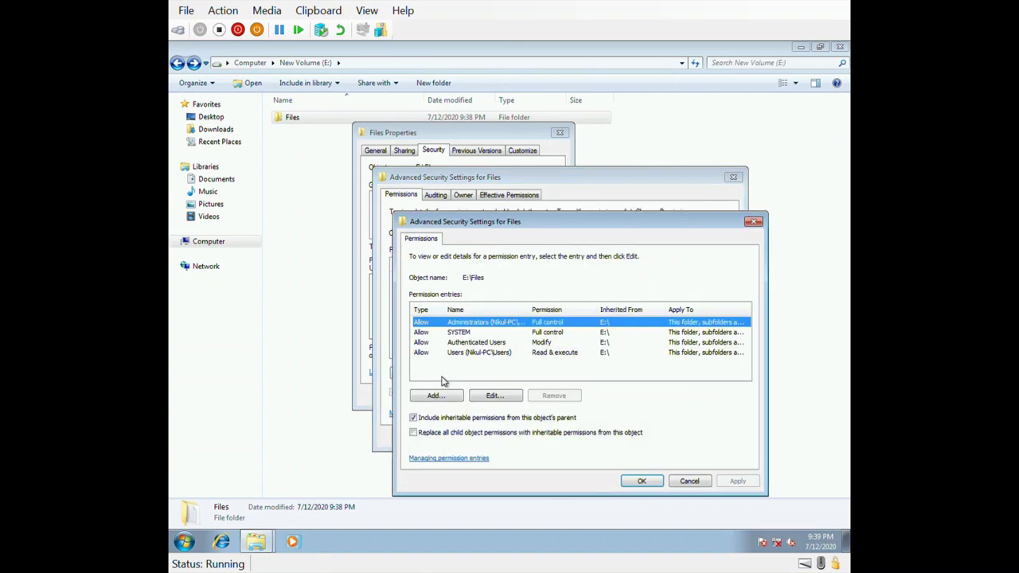
Step: Add a permission entry denying User 1 Full control of the Files folder
left_click(453, 401)
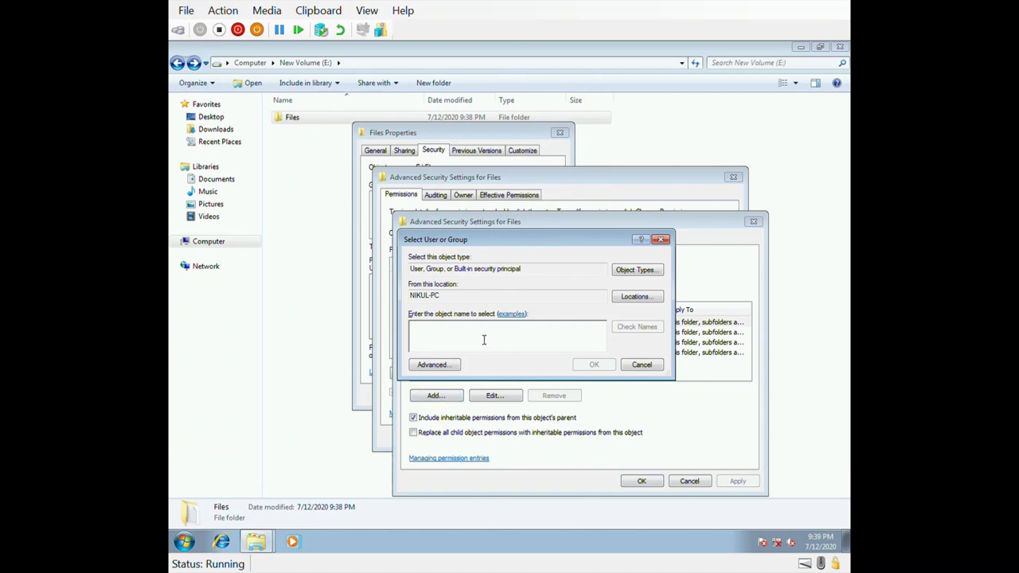
type("user 1")
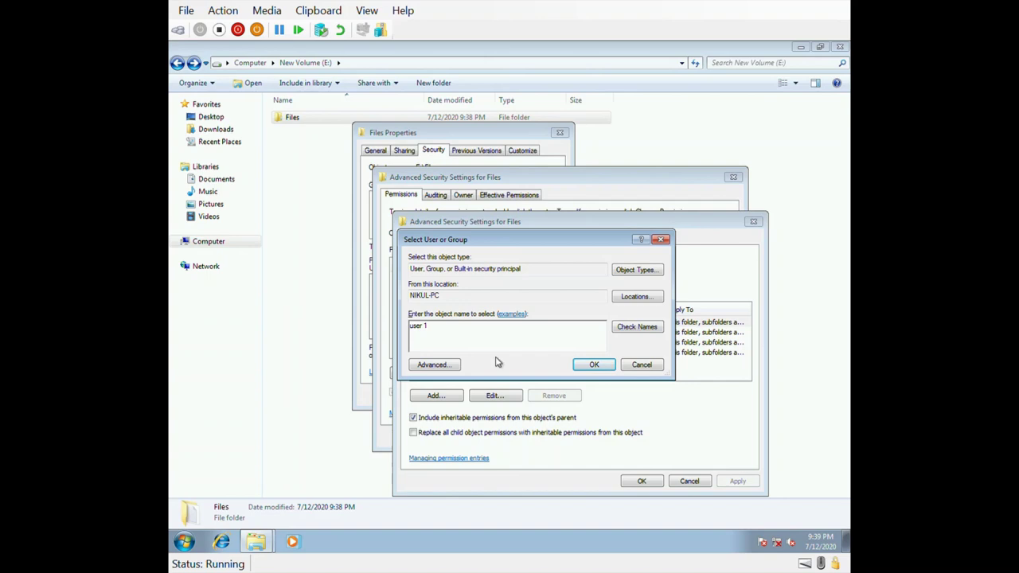
left_click(655, 331)
left_click(593, 365)
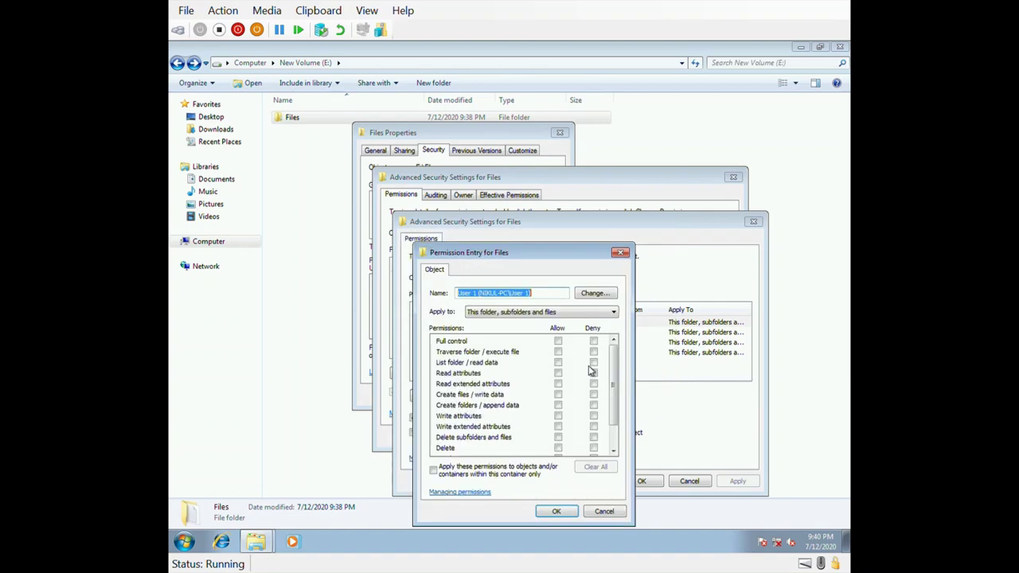
left_click_drag(532, 261, 531, 178)
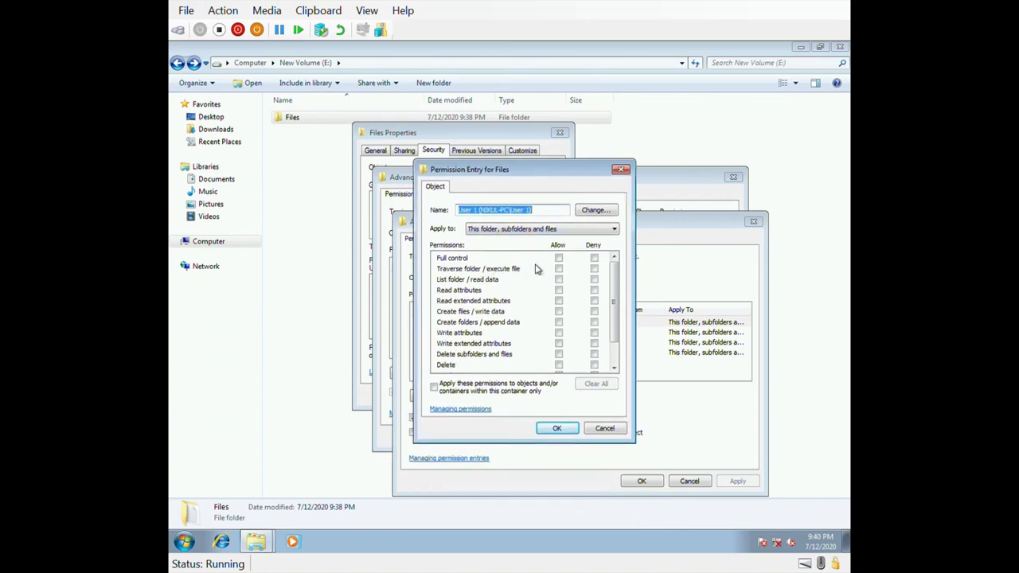
left_click(594, 258)
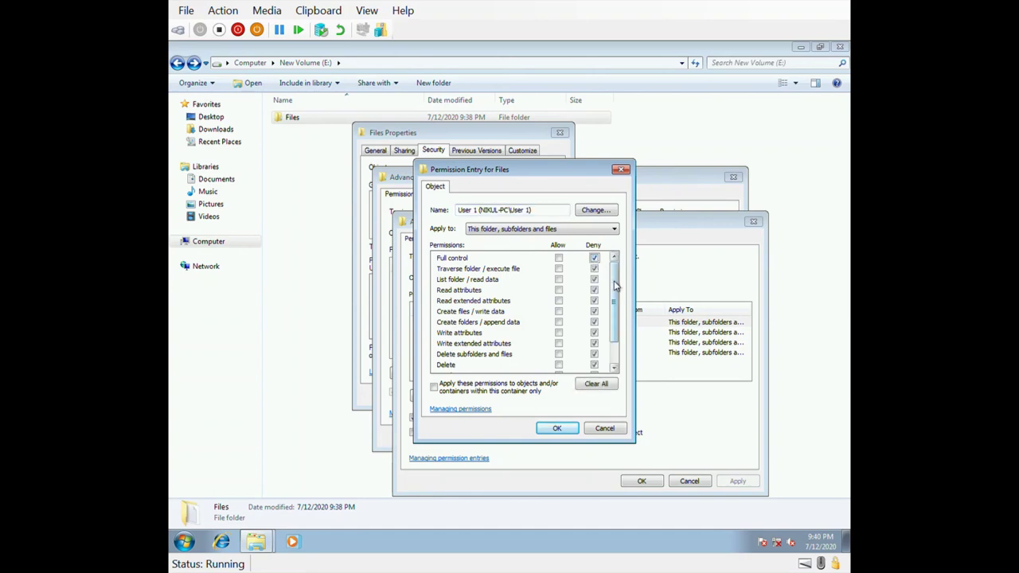
mouse_move(614, 286)
left_mouse_down()
mouse_move(615, 307)
mouse_move(613, 267)
left_mouse_up()
left_click(559, 430)
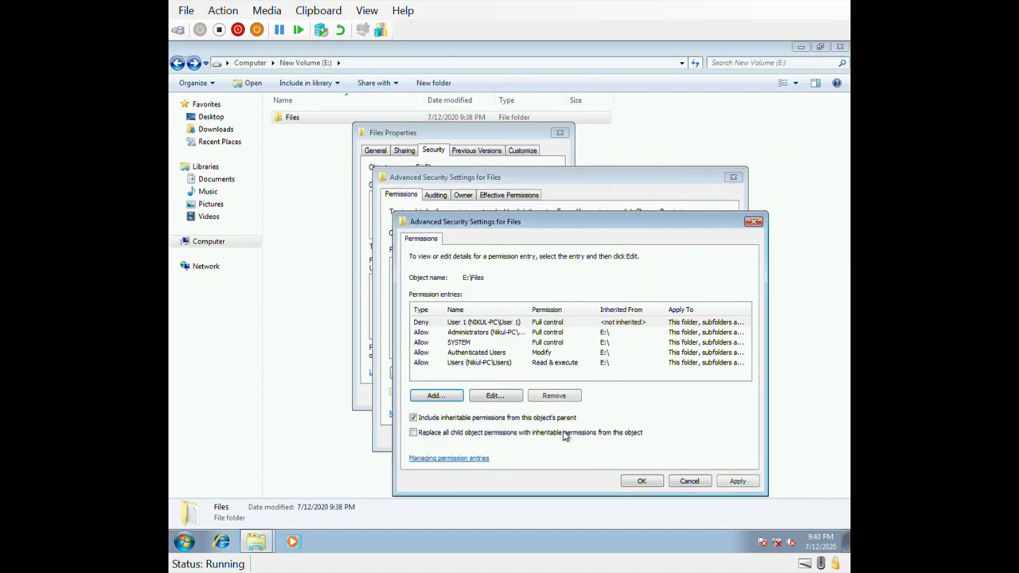
Step: Apply the new permissions, accept the deny warning, and close all the security windows
left_click(735, 481)
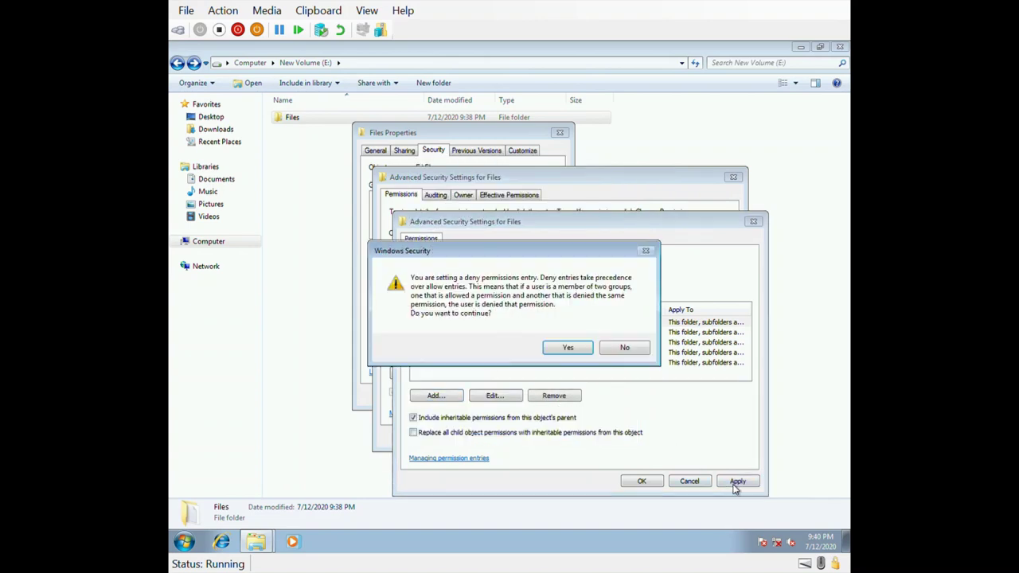
left_click(564, 350)
left_click(643, 481)
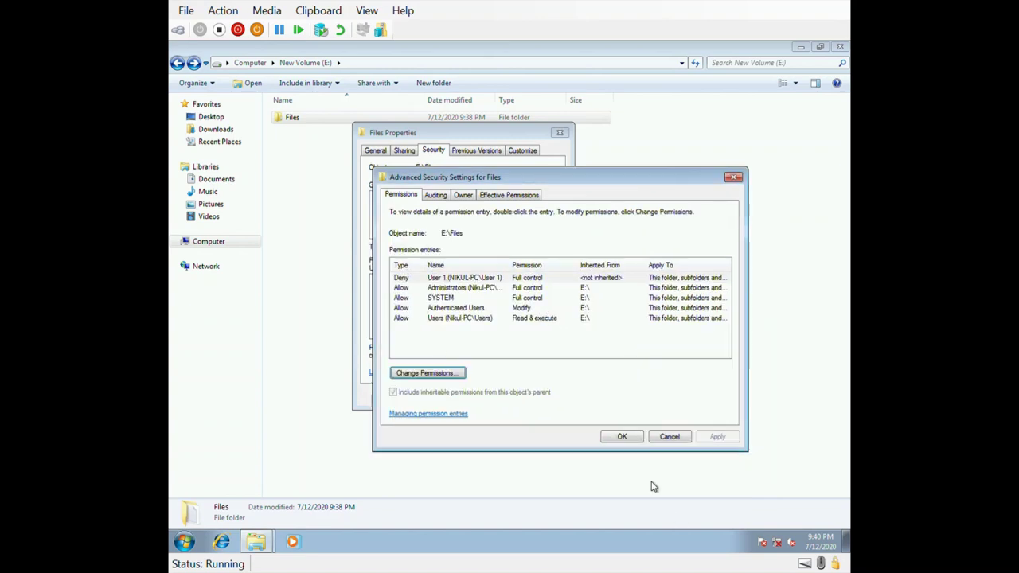
left_click(626, 438)
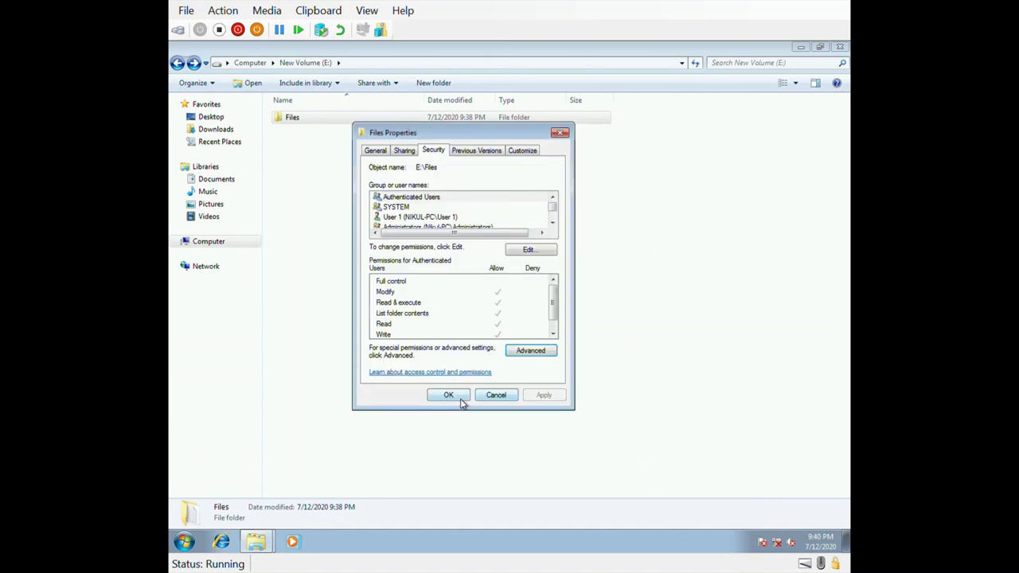
left_click(448, 396)
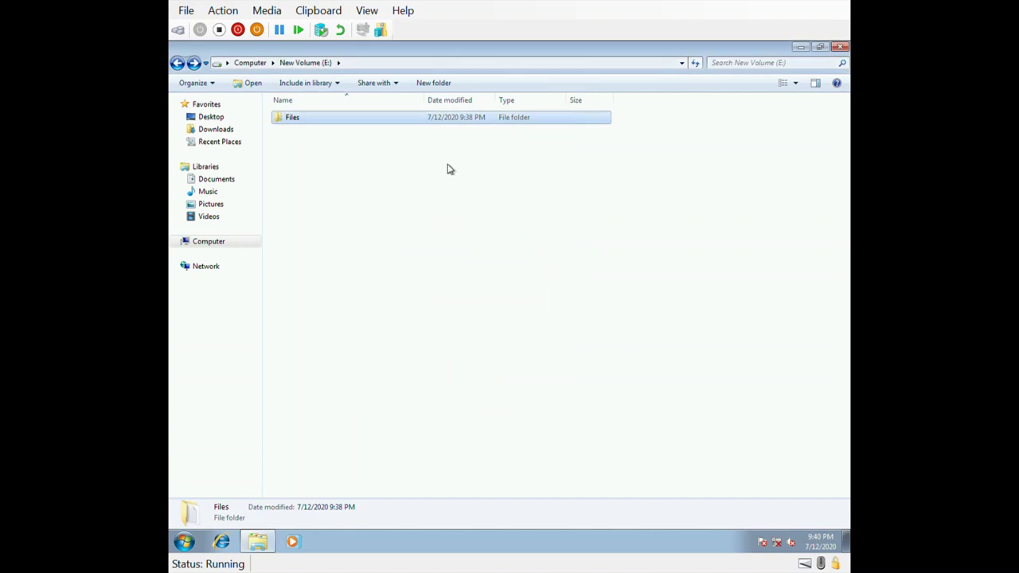
Step: Switch user to User 1 and sign in with that account's password
left_click(184, 543)
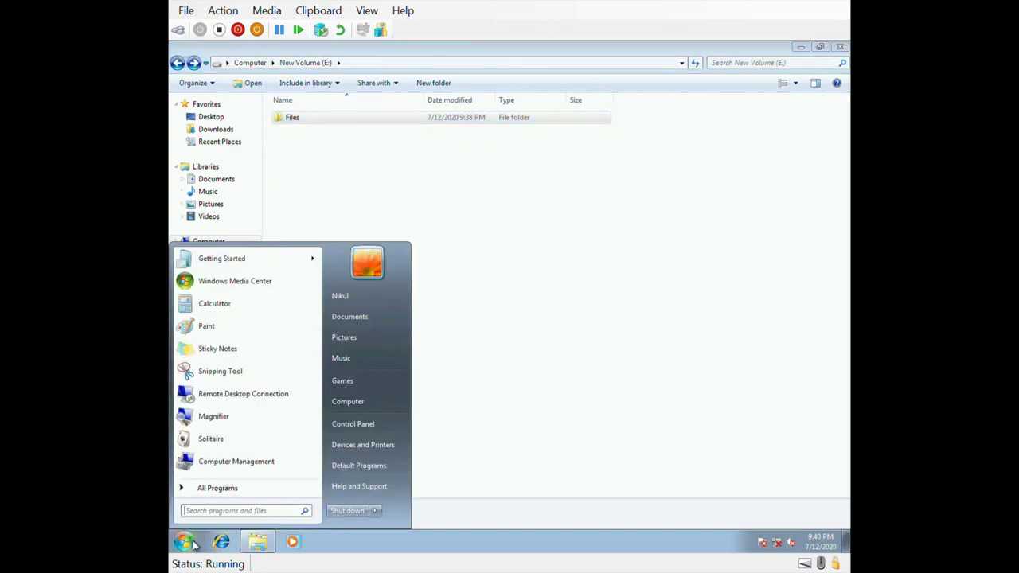
mouse_move(378, 513)
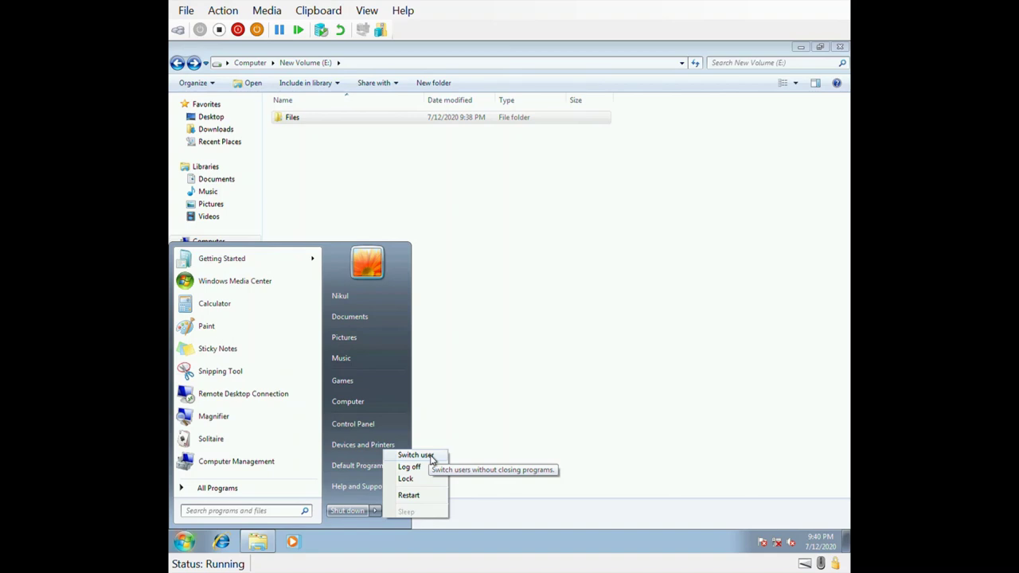
left_click(431, 458)
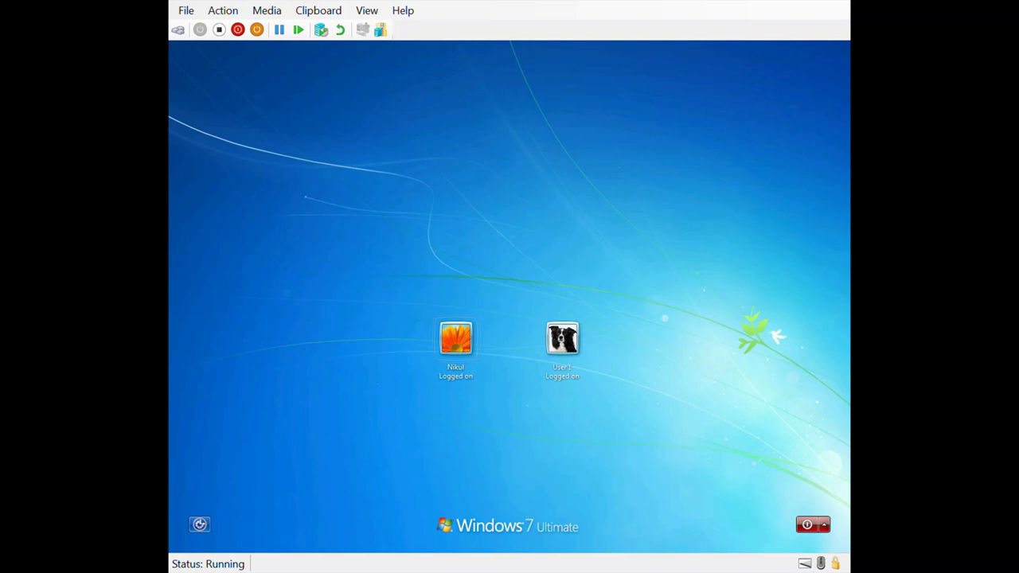
left_click(572, 351)
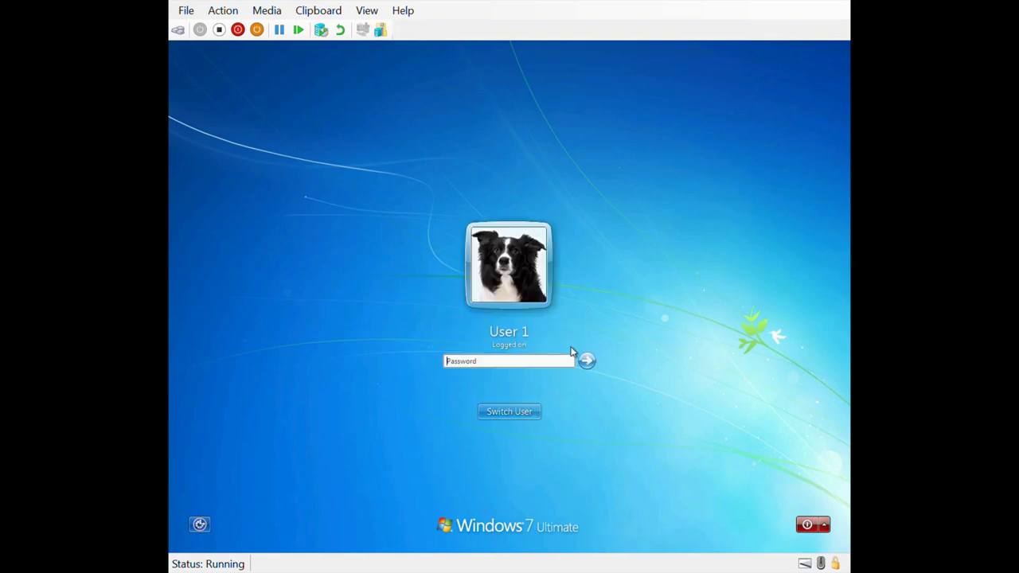
type("*****")
key("BackSpace")
key("BackSpace")
key("BackSpace")
key("BackSpace")
key("BackSpace")
type("*")
key("Return")
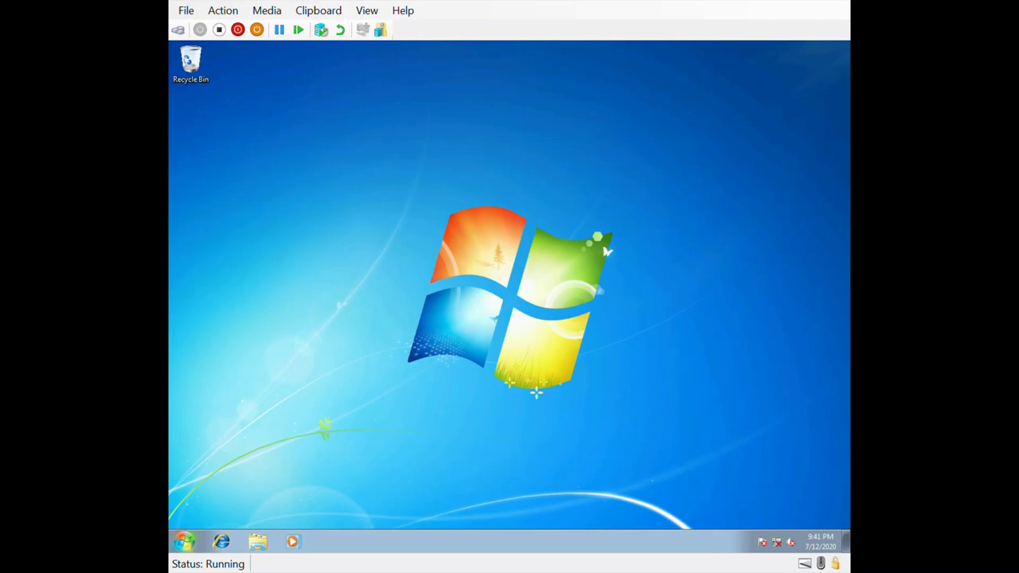
Step: As User 1, try opening E:\Files, choose Continue, then decline the administrator UAC prompt
left_click(184, 544)
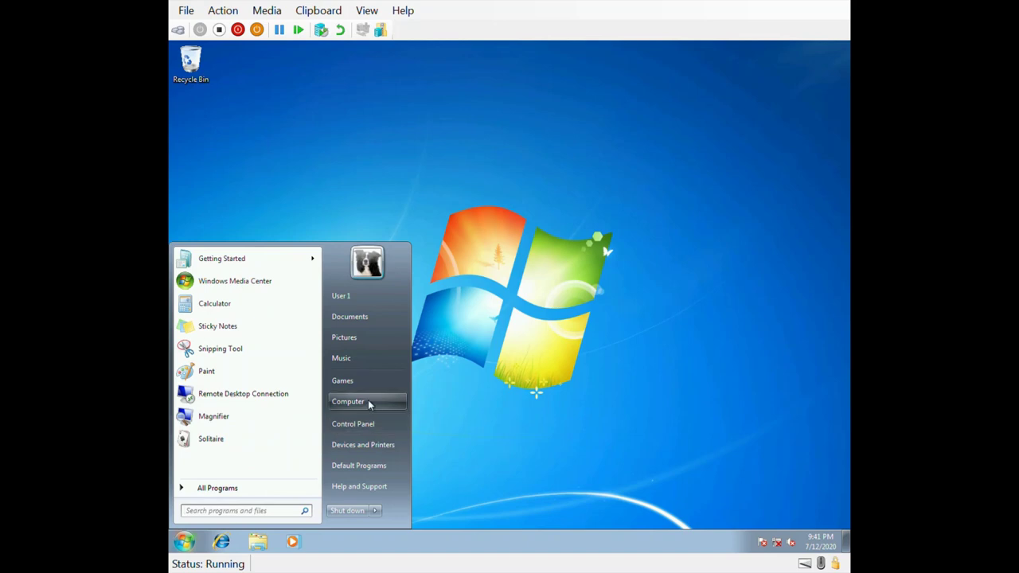
left_click(367, 400)
double_click(473, 134)
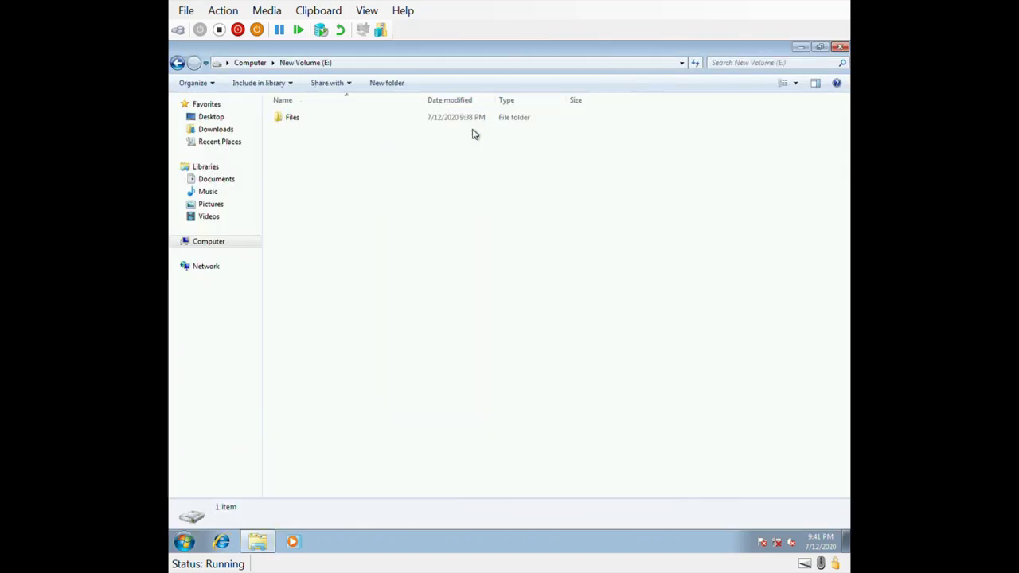
double_click(316, 125)
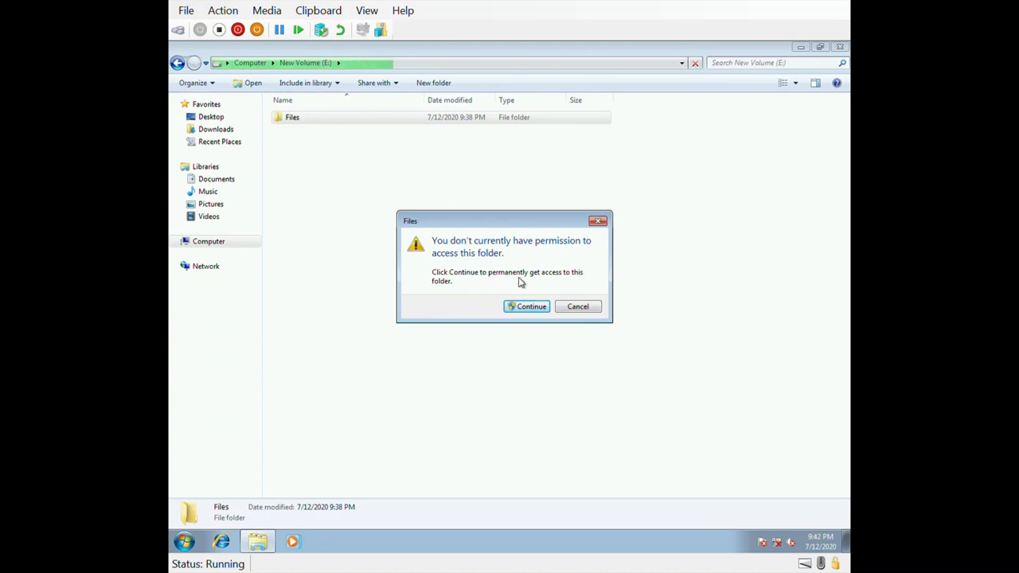
left_click(532, 309)
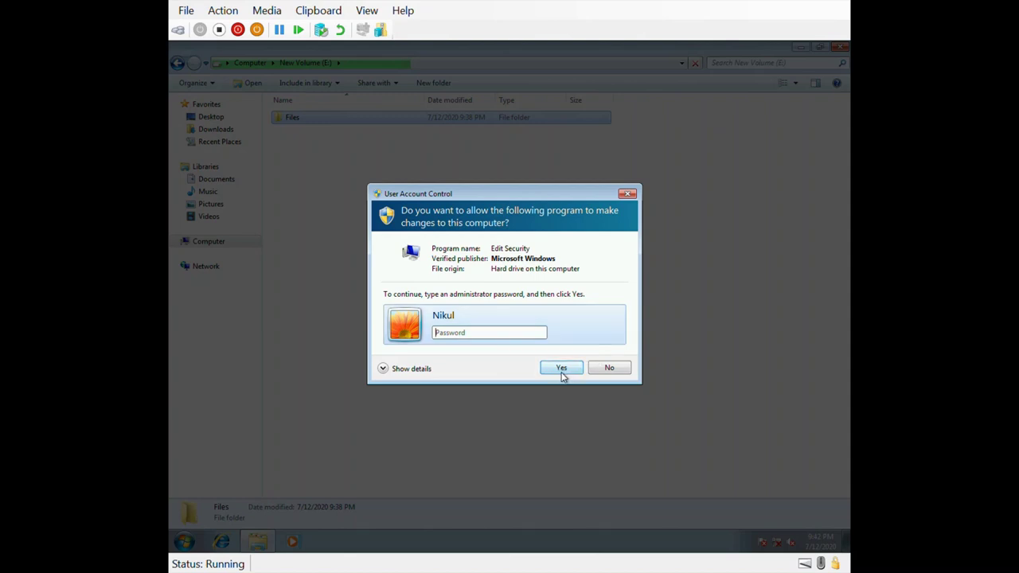
left_click(613, 371)
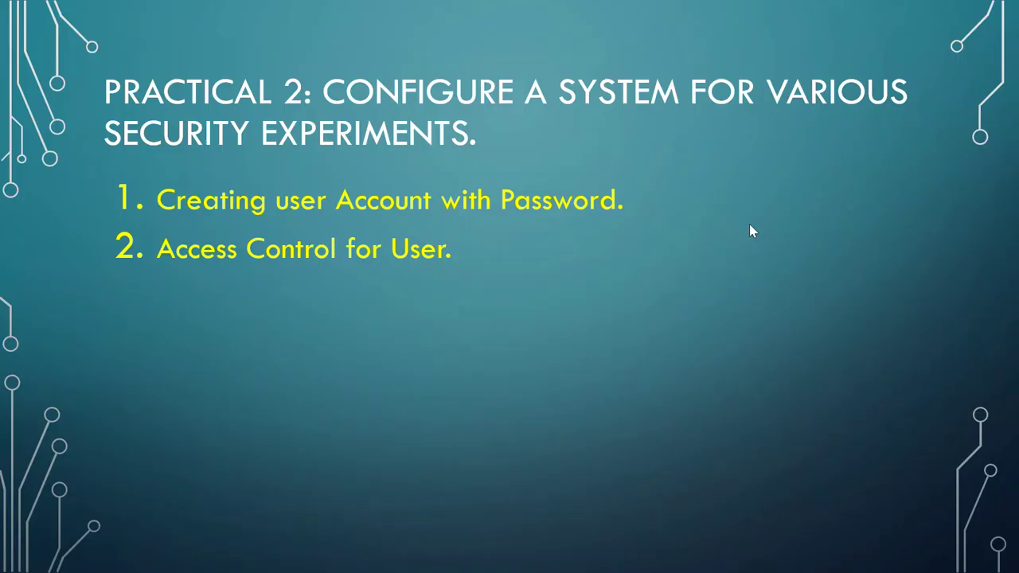
Step: Reveal the 'Windows Defender Updating' point on the slide and return to the VM
key("Right")
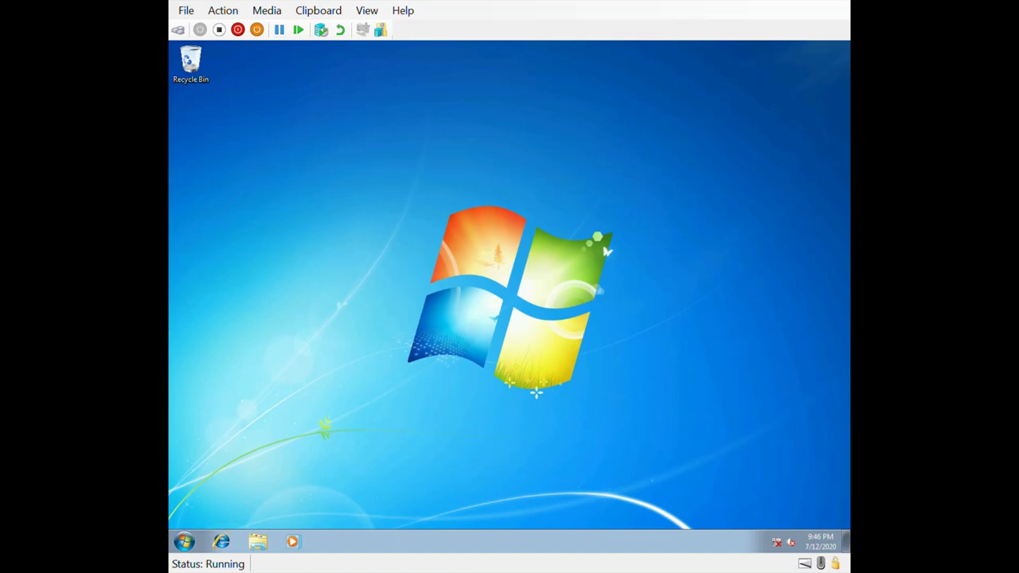
left_click(184, 543)
left_click(184, 542)
Step: Open Windows Defender from Control Panel and check for definition updates twice, getting error 0x80072ee7
left_click(188, 544)
left_click(372, 423)
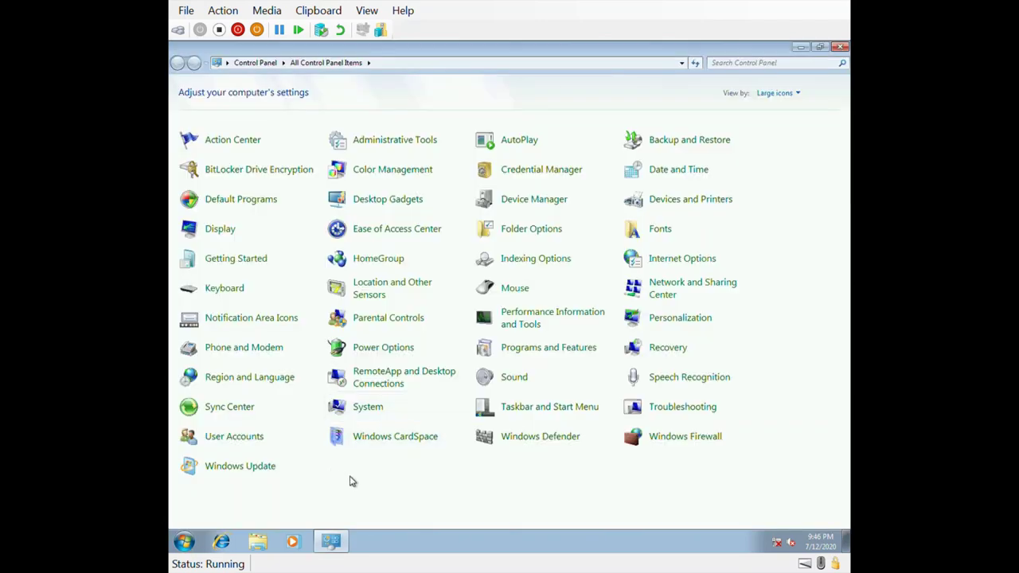
left_click(540, 444)
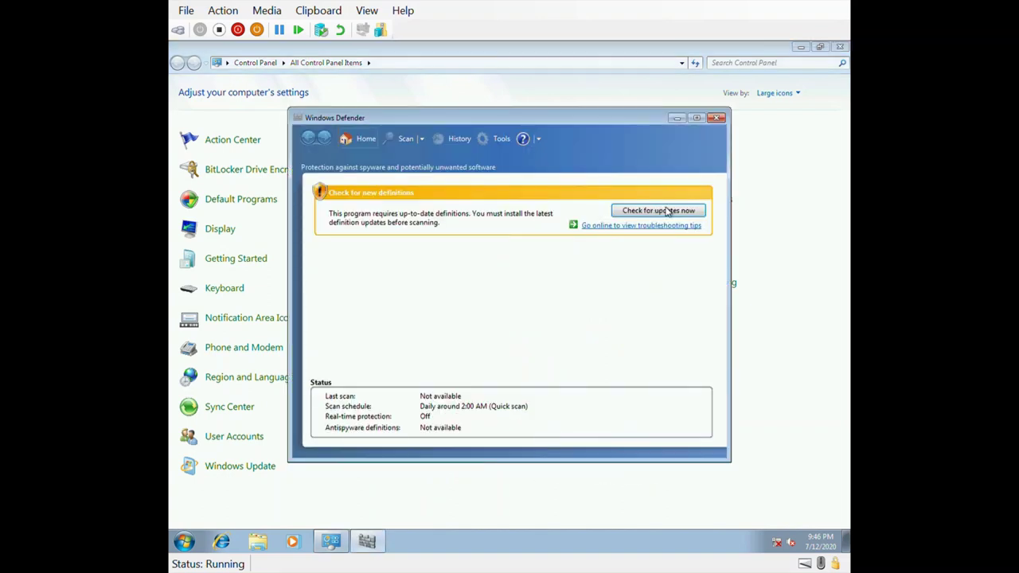
left_click(657, 211)
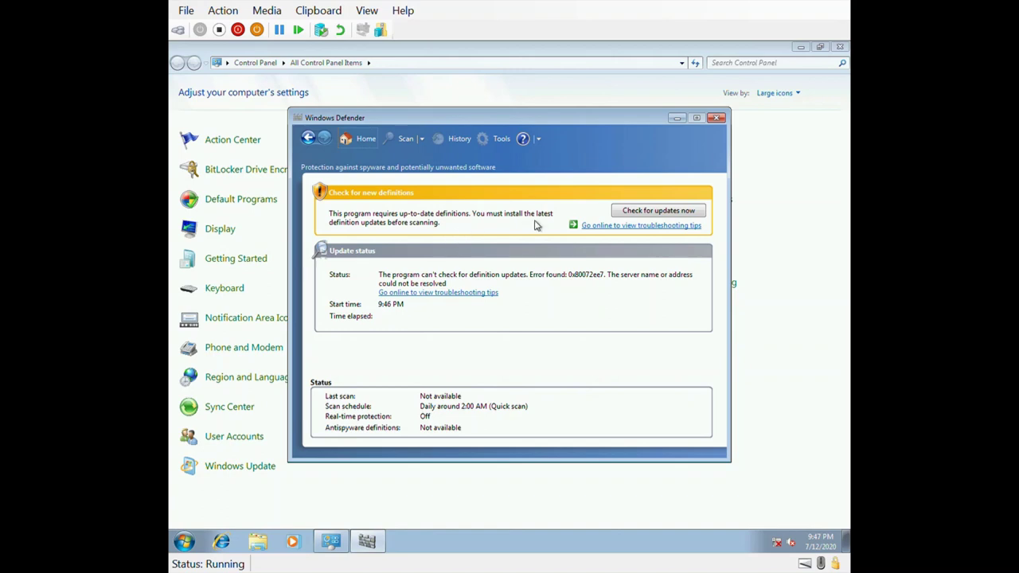
left_click(651, 211)
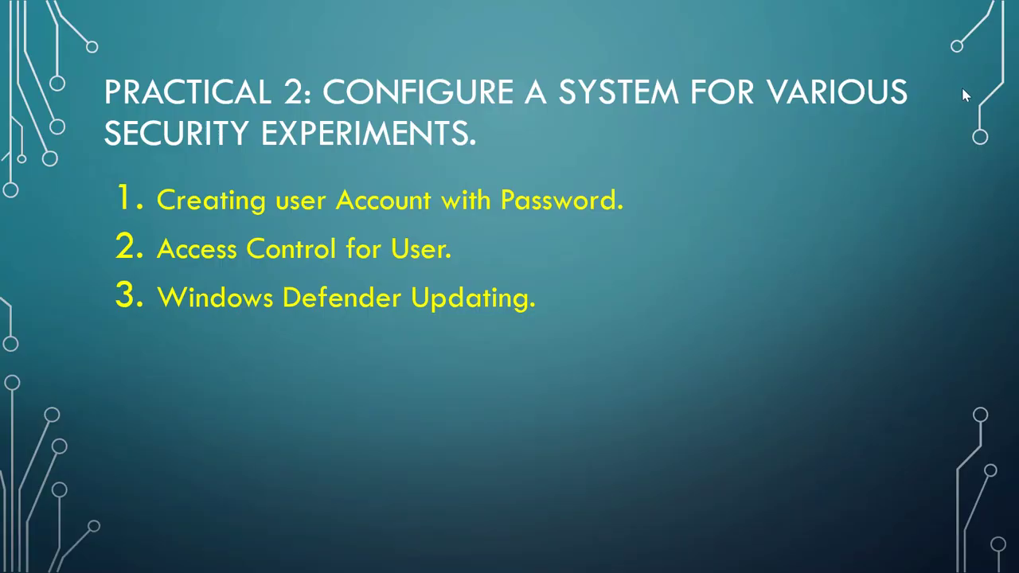
Step: Advance the slide to show 'Firewall Configuration' as the fourth item
left_click(666, 324)
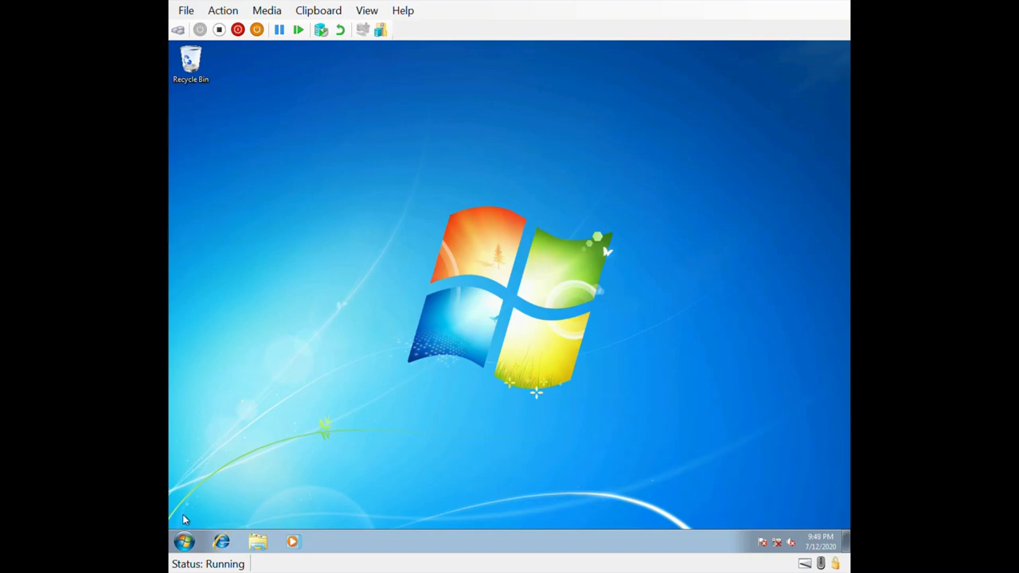
Step: Open Windows Firewall from Control Panel's All Control Panel Items list
left_click(184, 542)
left_click(403, 424)
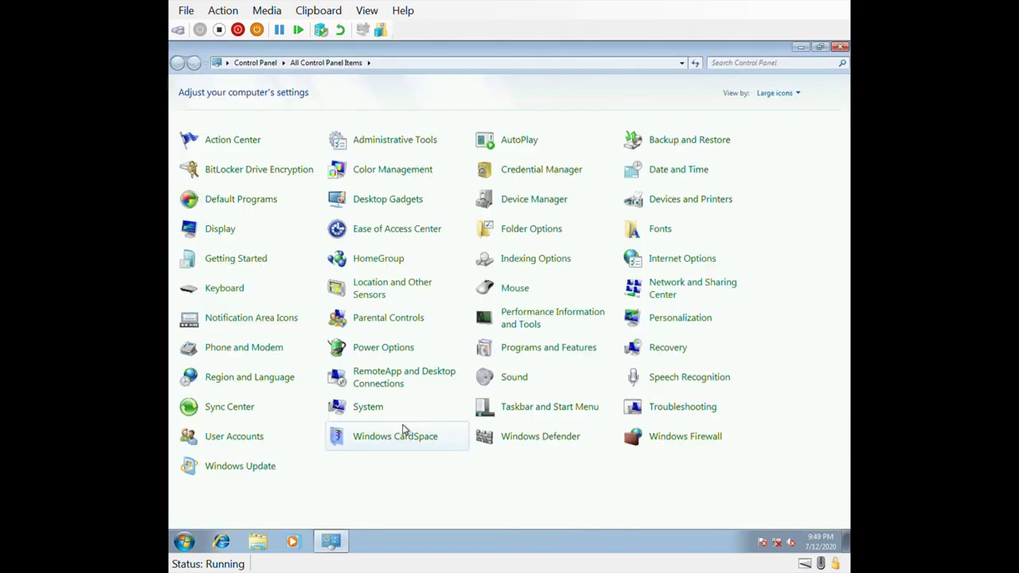
left_click(691, 445)
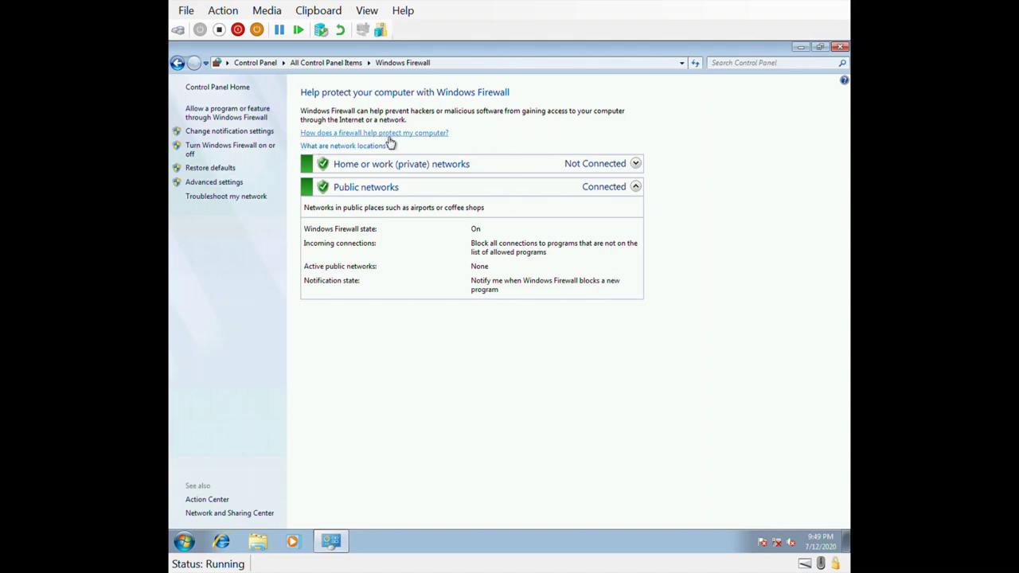
left_click(390, 134)
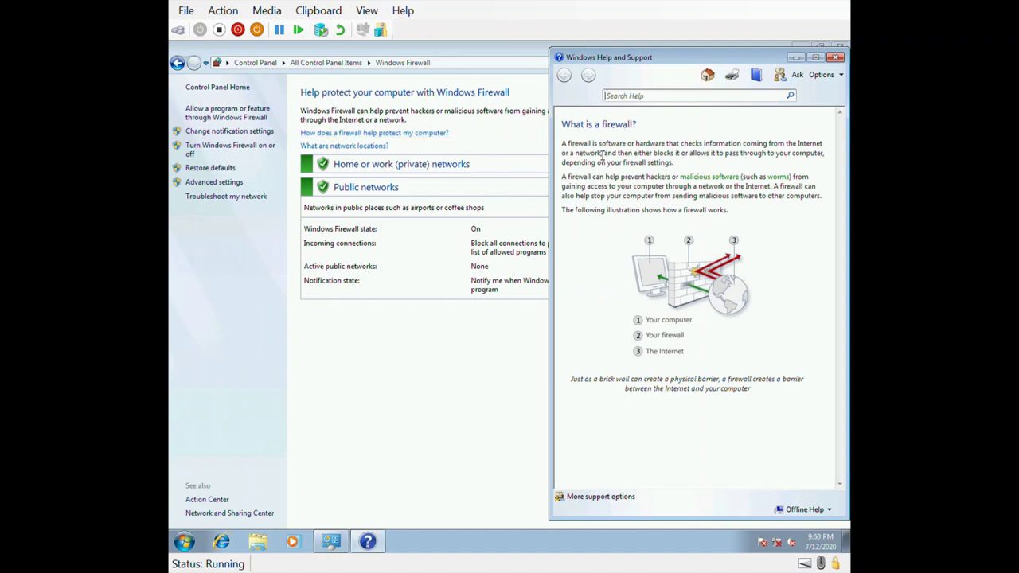
left_click_drag(568, 148, 823, 163)
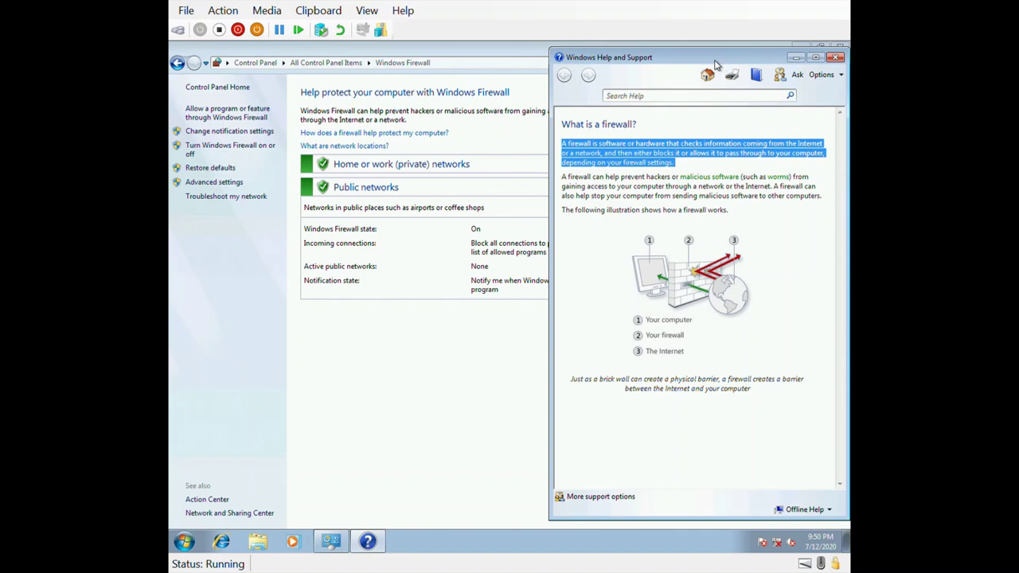
left_click_drag(715, 64, 601, 70)
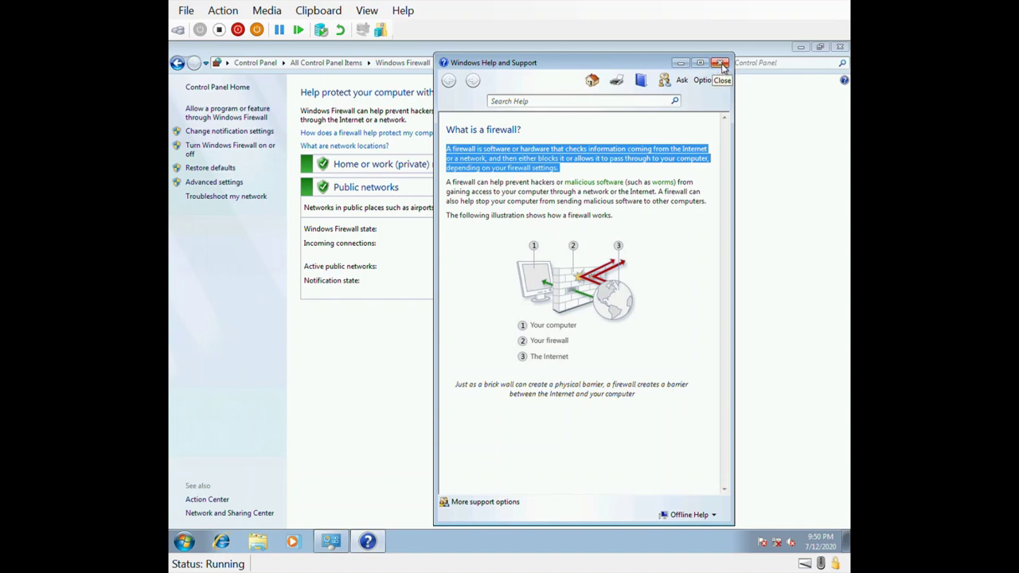
left_click(720, 63)
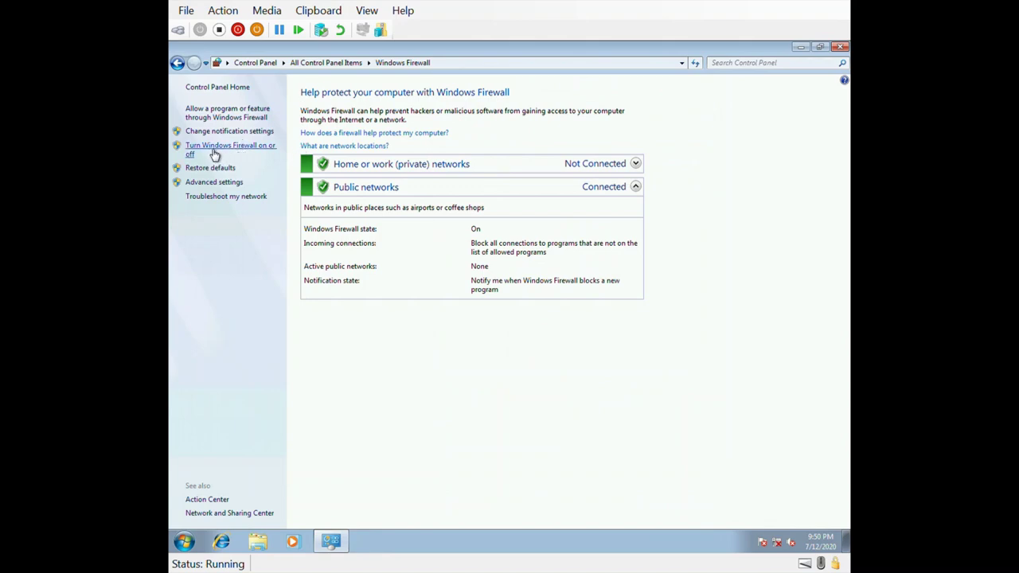
Step: Select 'Turn off Windows Firewall' for both home/work and public network locations and apply
left_click(253, 156)
left_click(378, 186)
left_click(410, 256)
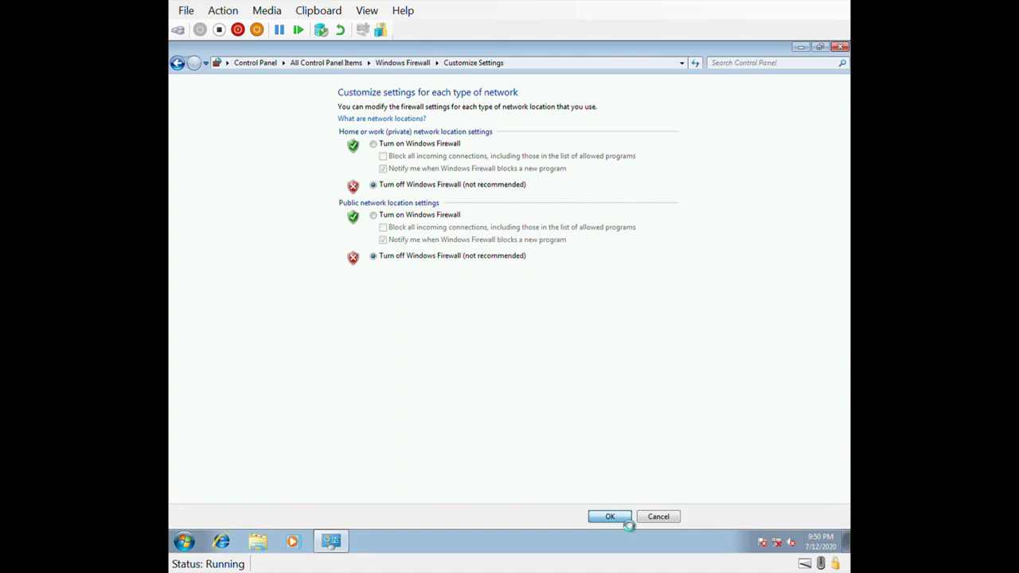
left_click(611, 517)
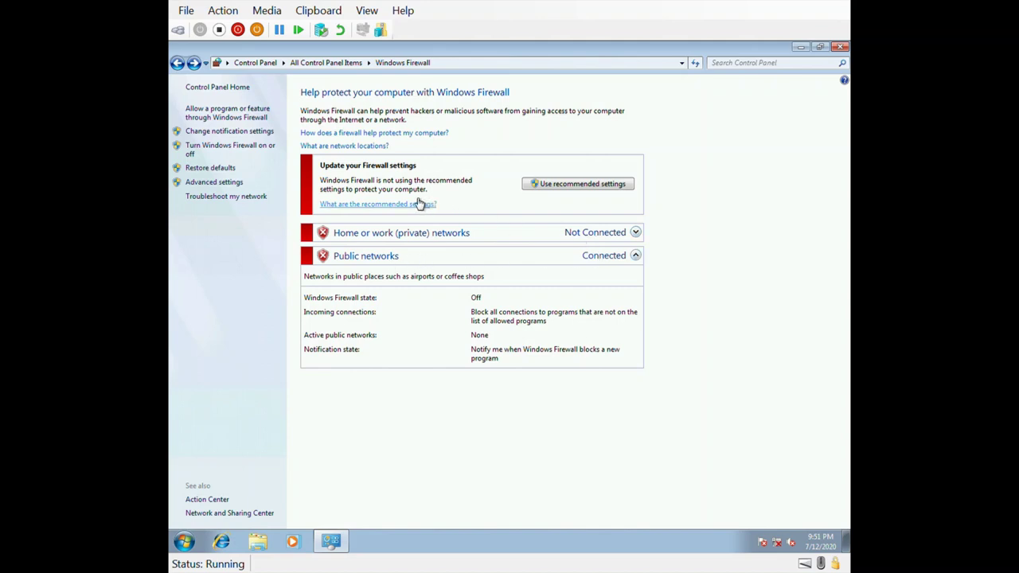
Step: Select 'Turn on Windows Firewall' for both home/work and public network locations and apply
left_click(261, 156)
left_click(400, 149)
left_click(407, 216)
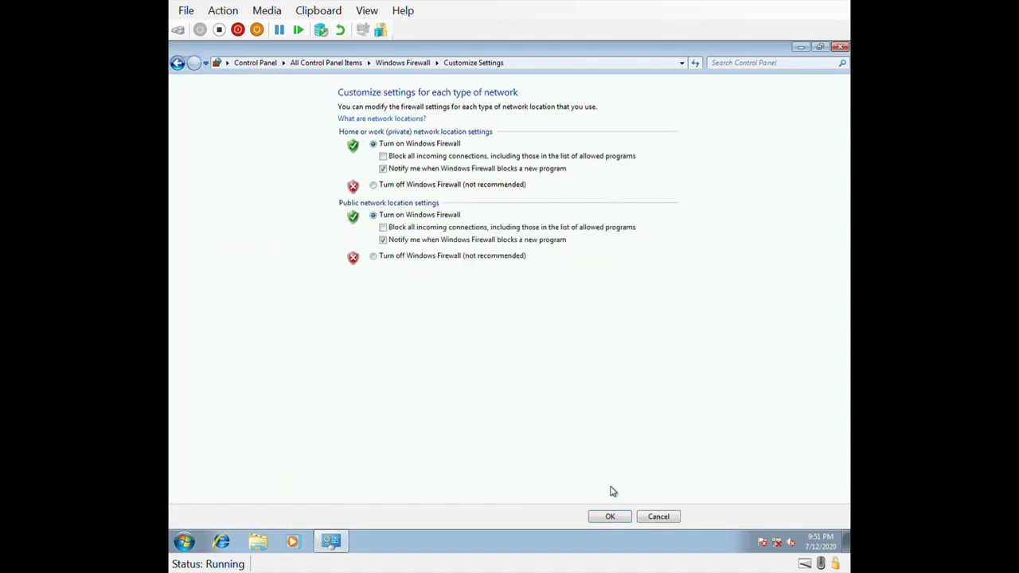
left_click(611, 517)
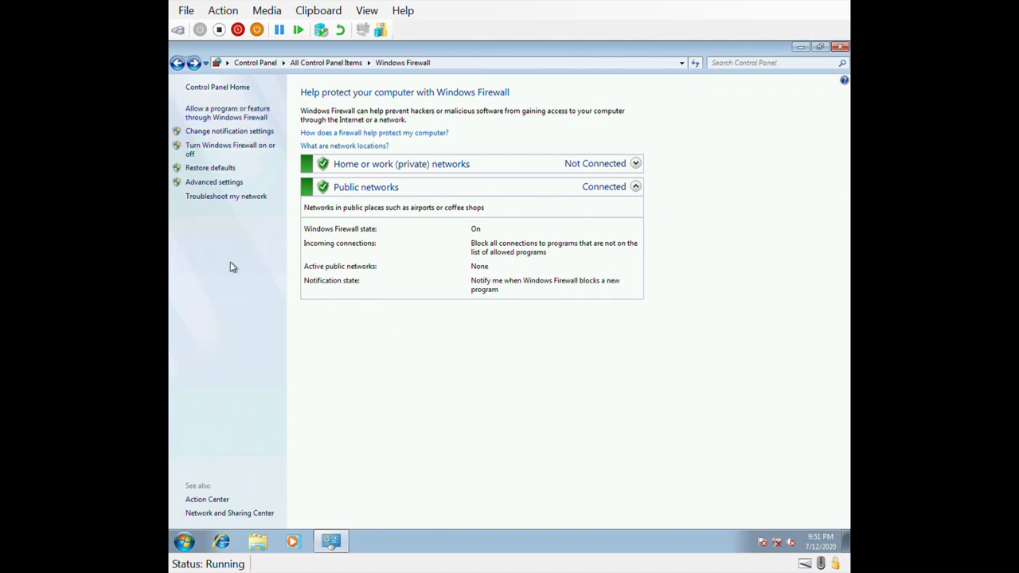
Step: Open 'Allow a program or feature through Windows Firewall' and scroll through the allowed programs list
left_click(259, 118)
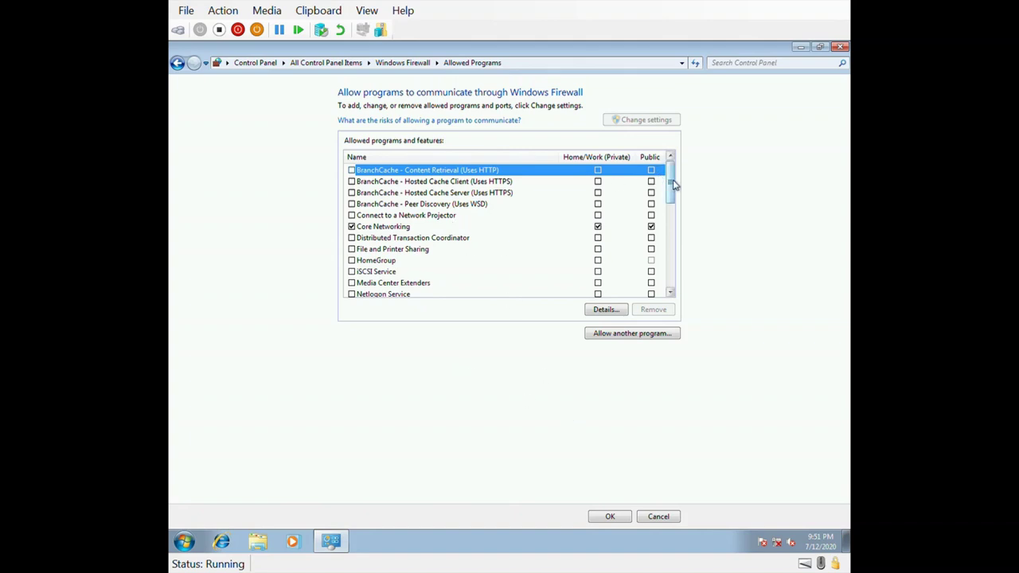
left_click_drag(674, 185, 673, 213)
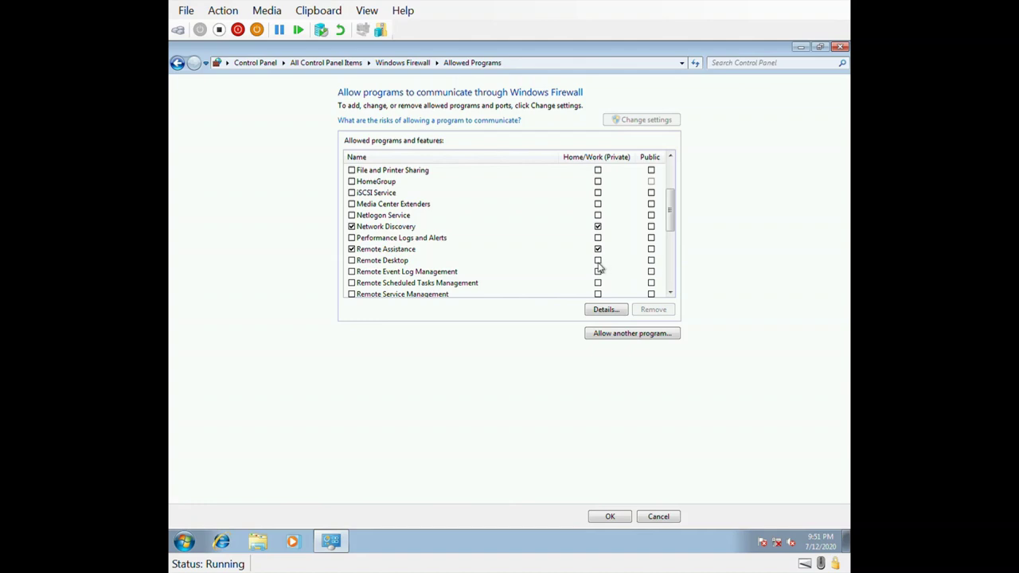
left_click_drag(672, 222, 674, 188)
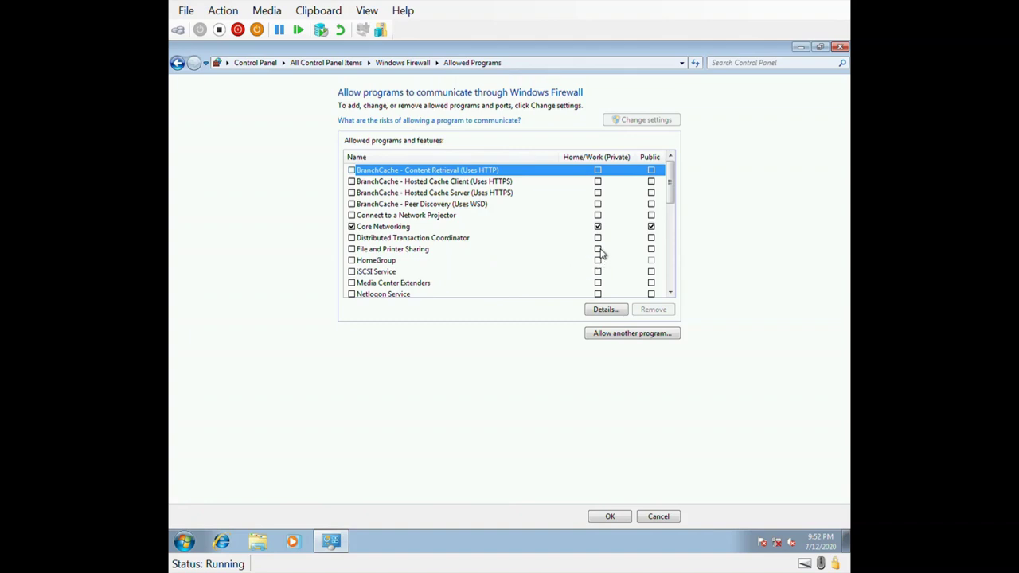
Step: Allow File and Printer Sharing on home/work networks but not on public networks
left_click(355, 252)
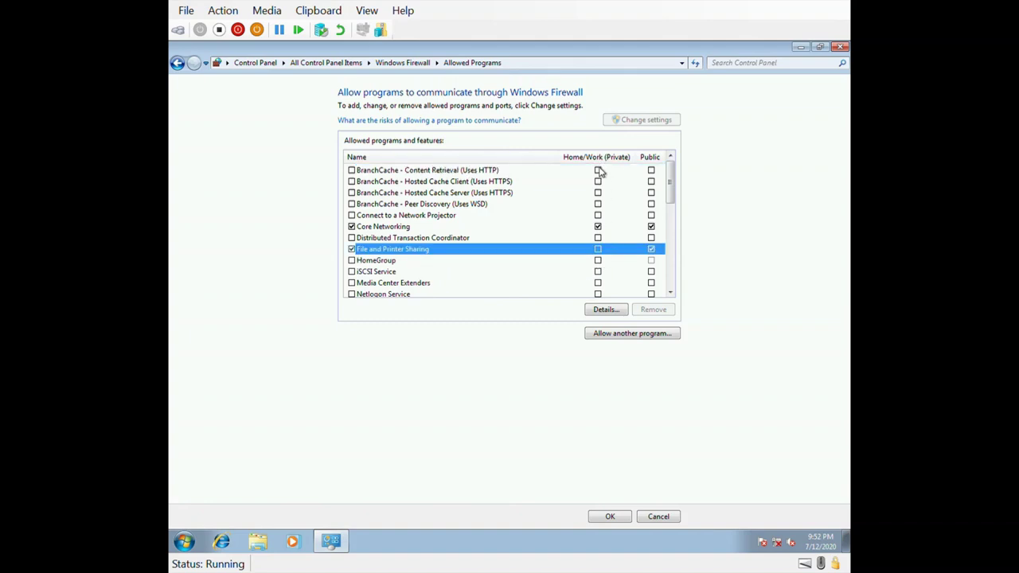
left_click(599, 251)
left_click(653, 251)
Step: Scroll through the allowed programs list, then go back to the main Windows Firewall page
left_click_drag(674, 189, 678, 228)
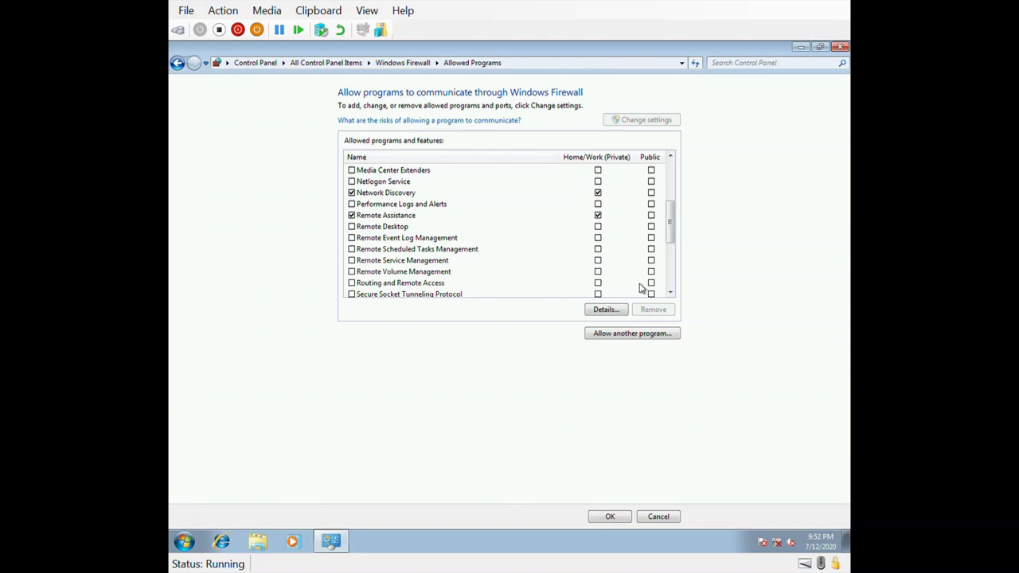
left_click_drag(674, 239, 674, 290)
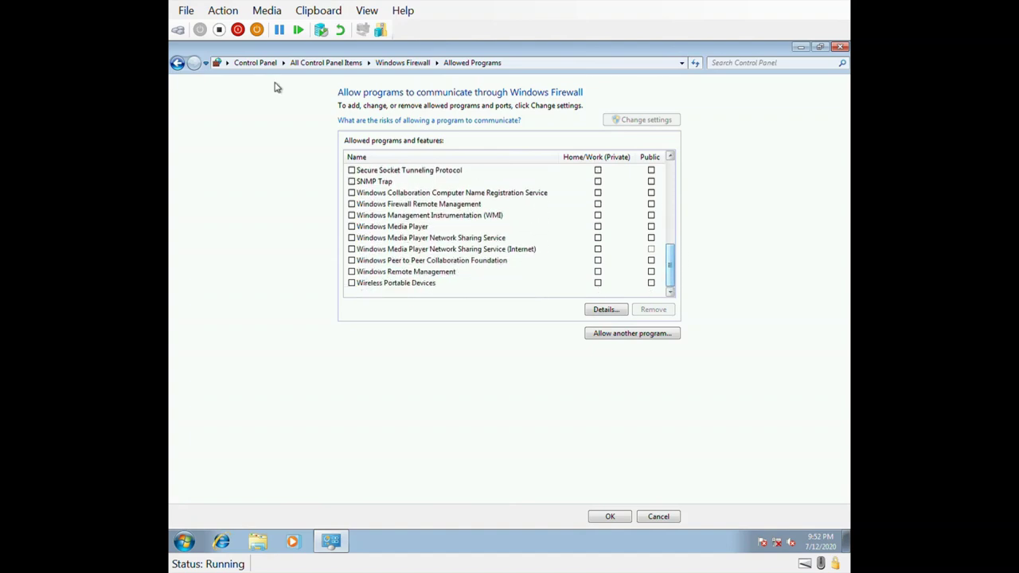
left_click(177, 63)
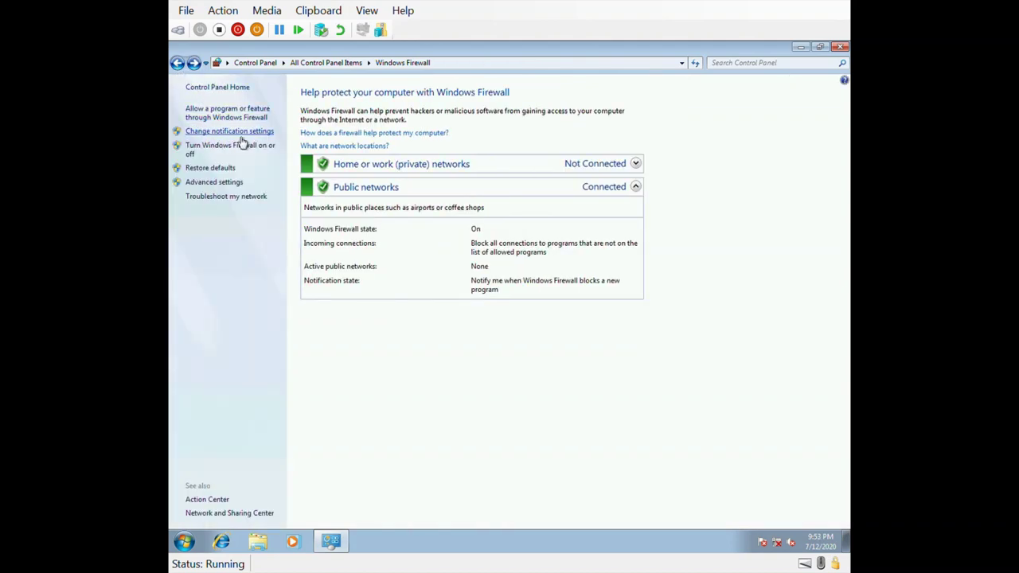
Step: Open Advanced settings and select Inbound Rules in the console tree
left_click(221, 186)
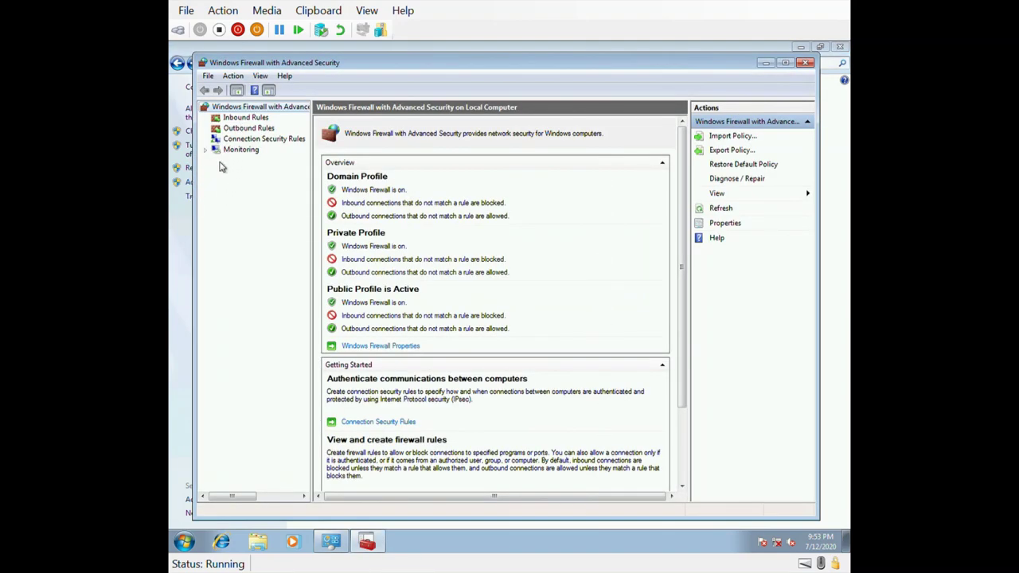
left_click(246, 118)
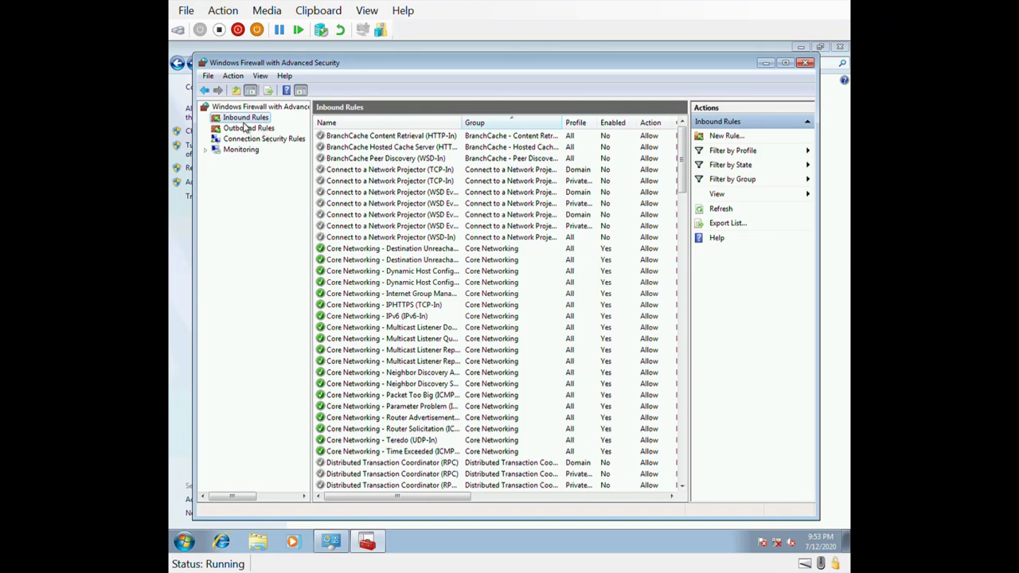
Step: Create a Port-type inbound rule 'port 80 not allowed' blocking TCP 80 on all profiles
right_click(244, 120)
left_click(271, 129)
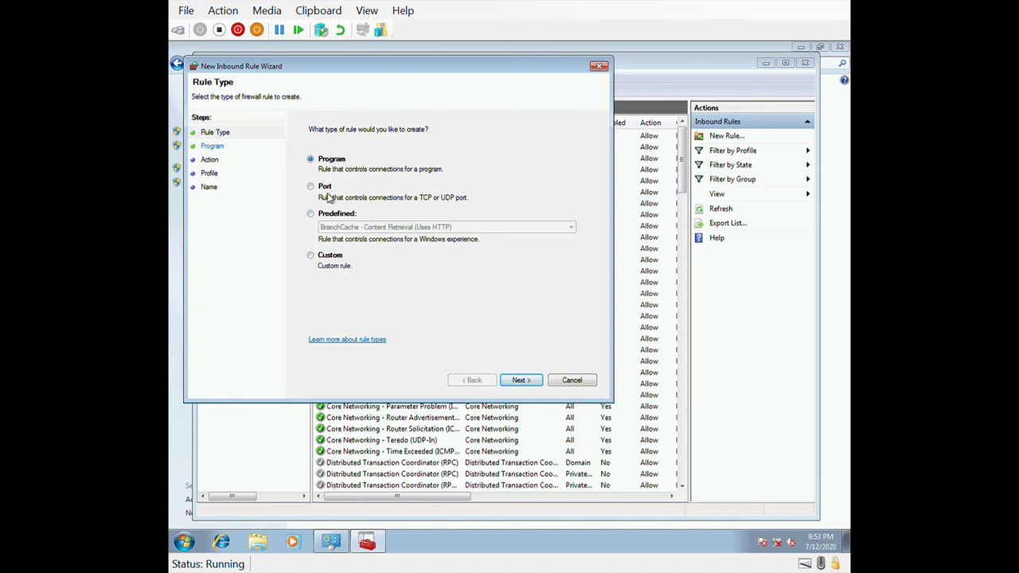
left_click(317, 190)
left_click(531, 384)
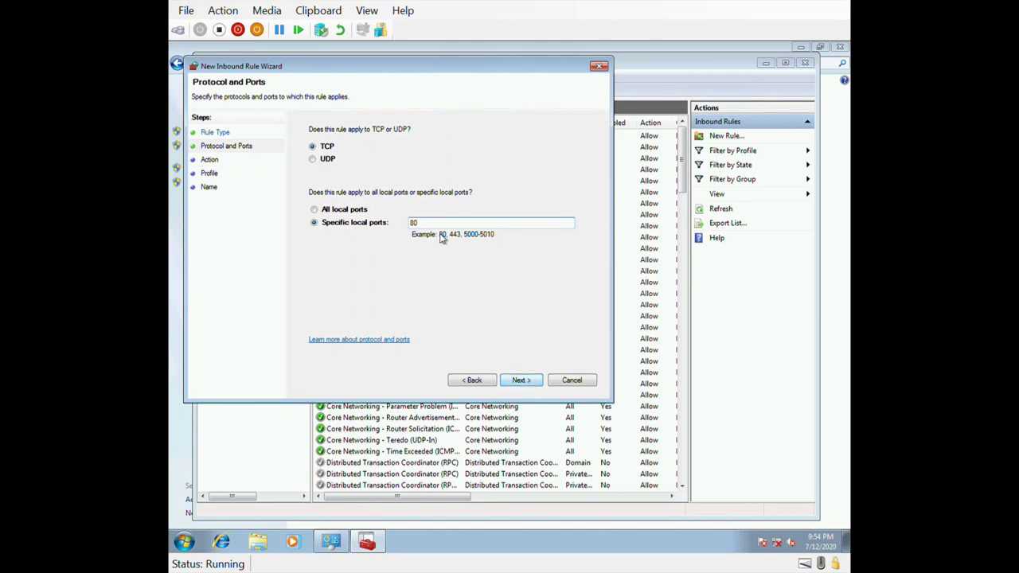
left_click(519, 379)
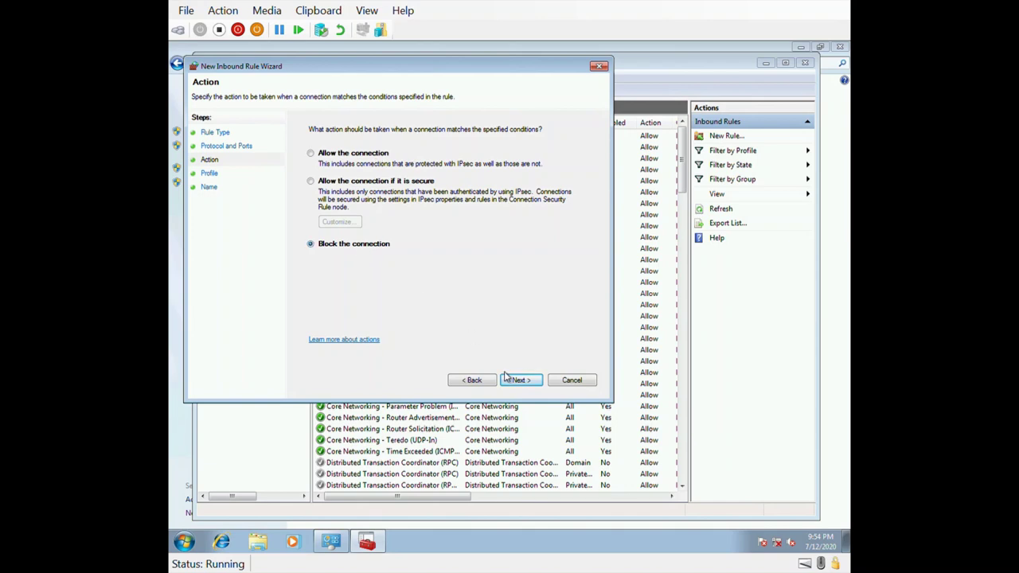
left_click(530, 384)
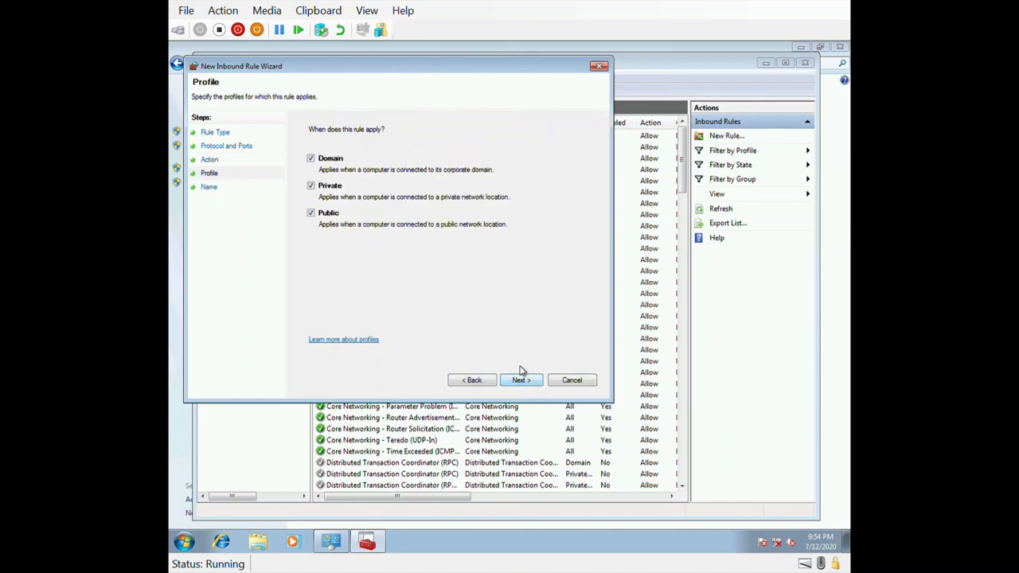
left_click(522, 383)
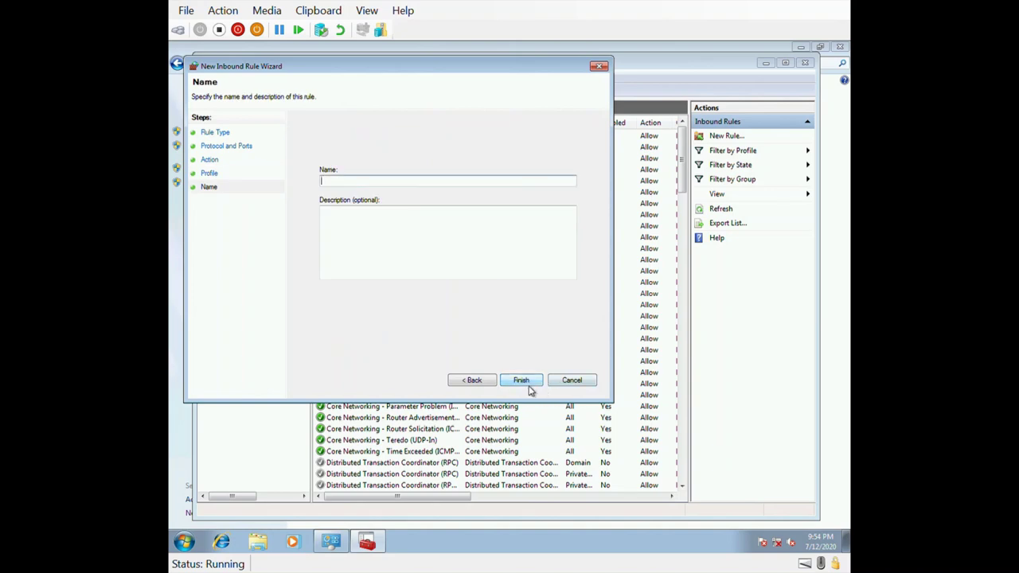
left_click(530, 386)
left_click(564, 335)
type("port 80 not allowed")
left_click(529, 384)
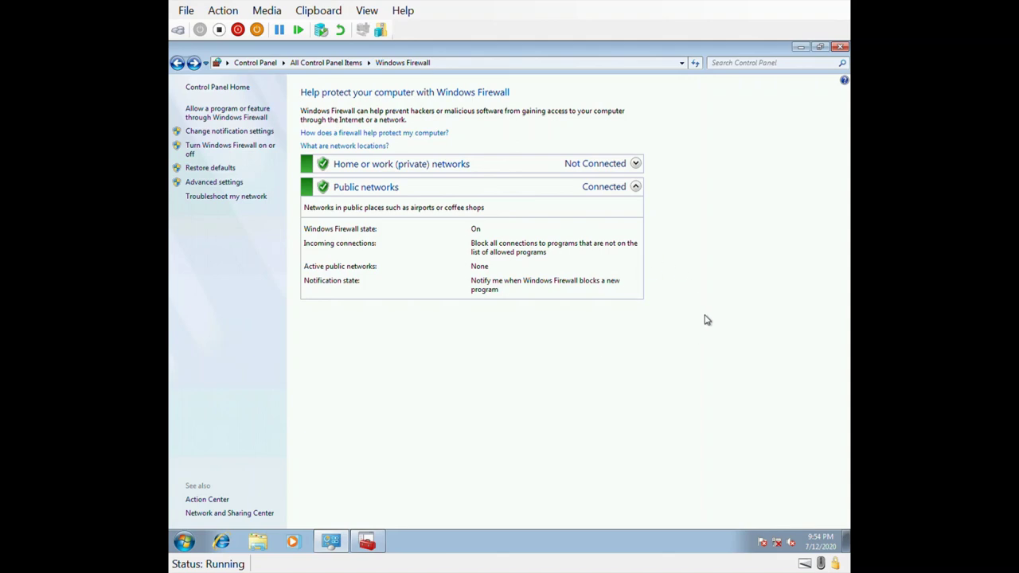
Step: Close the basic Windows Firewall Control Panel window
left_click(845, 53)
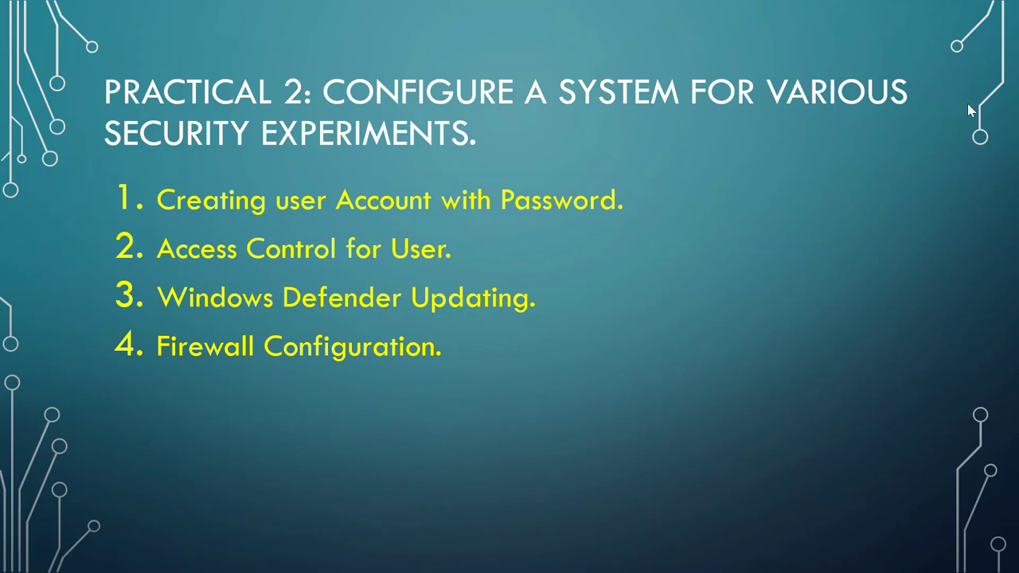
Step: Advance the slide to reveal 'Group Policy Editing' and its 'Password Policy' sub-point
key("Right")
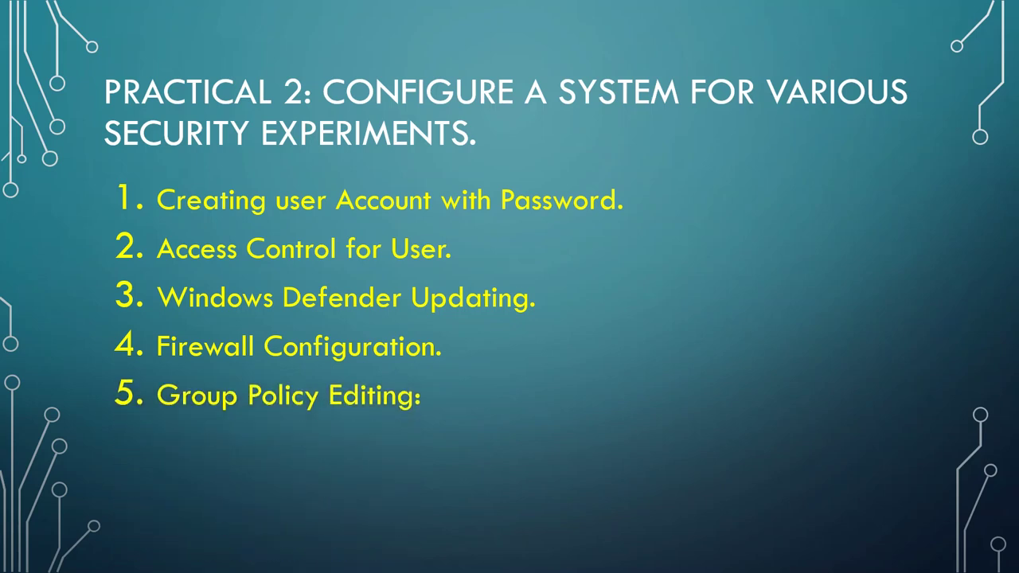
key("Right")
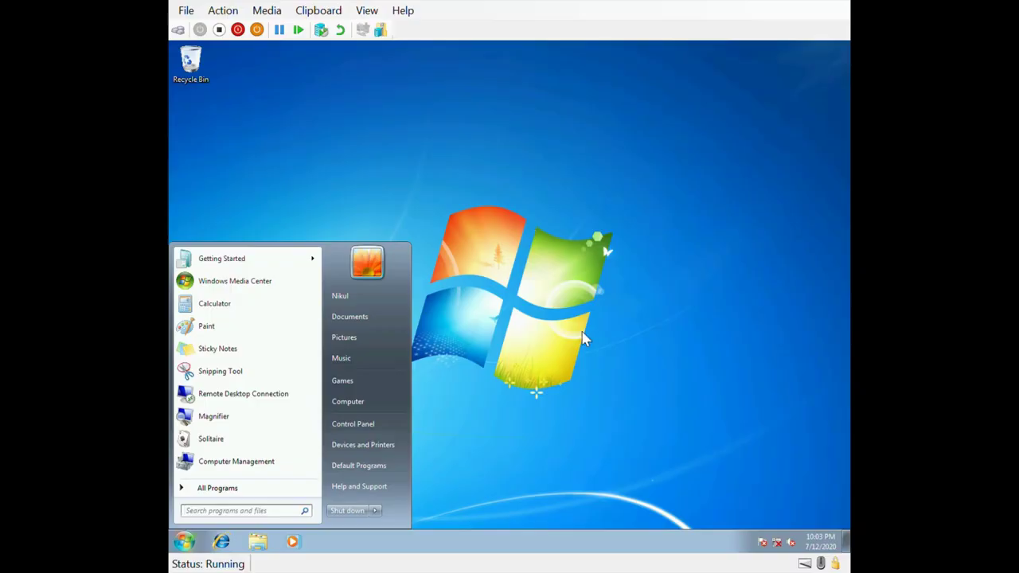
Step: Open the Run box from the Start menu and run gpedit.msc
left_click(468, 196)
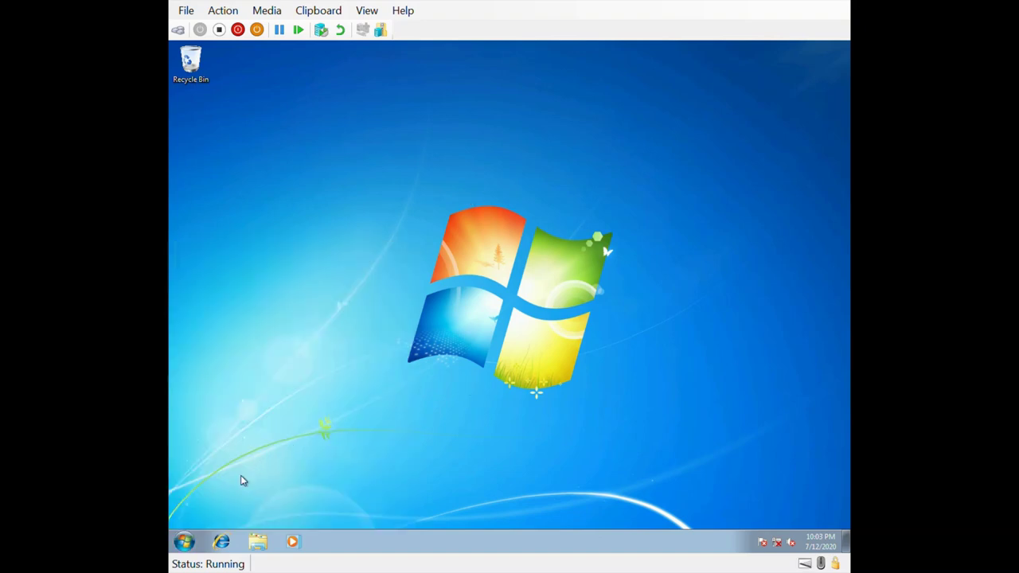
left_click(190, 543)
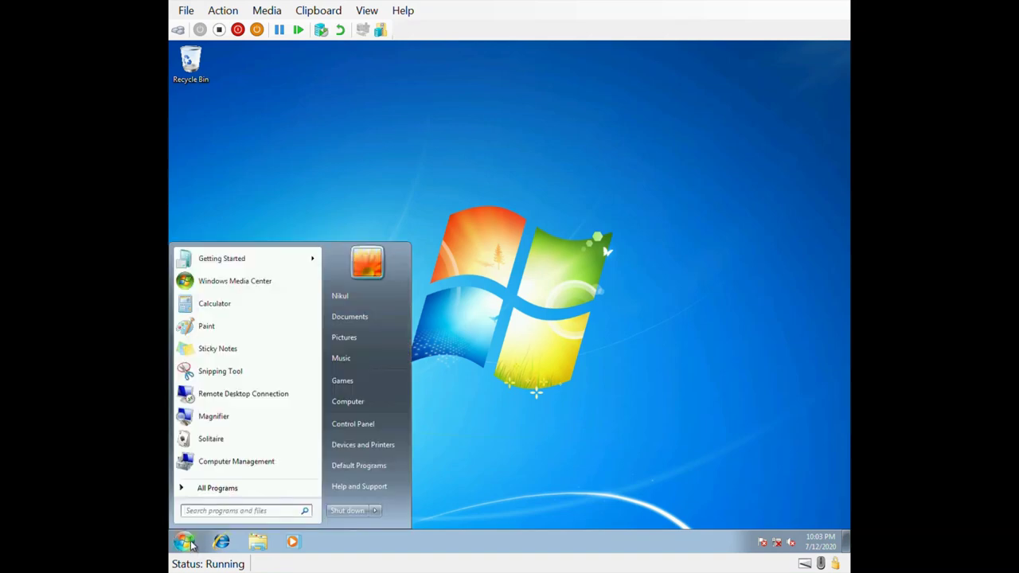
type("run")
key("Return")
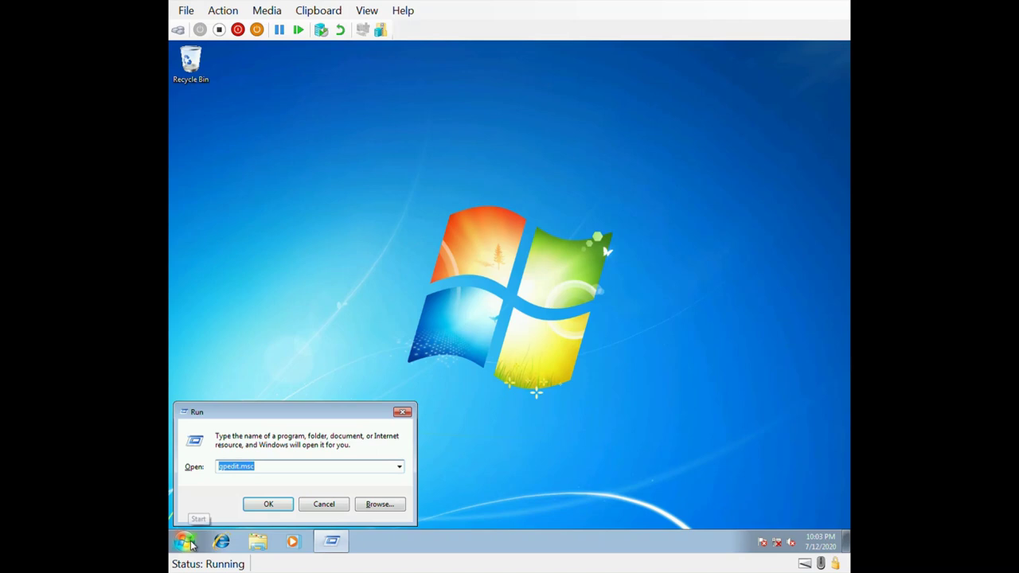
key("BackSpace")
type("gpedit.msc")
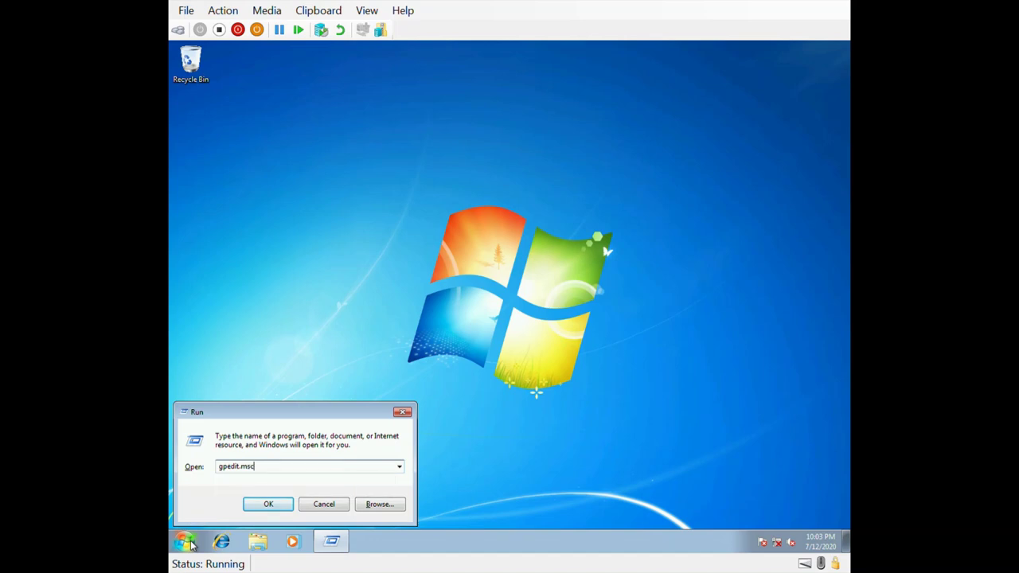
key("Return")
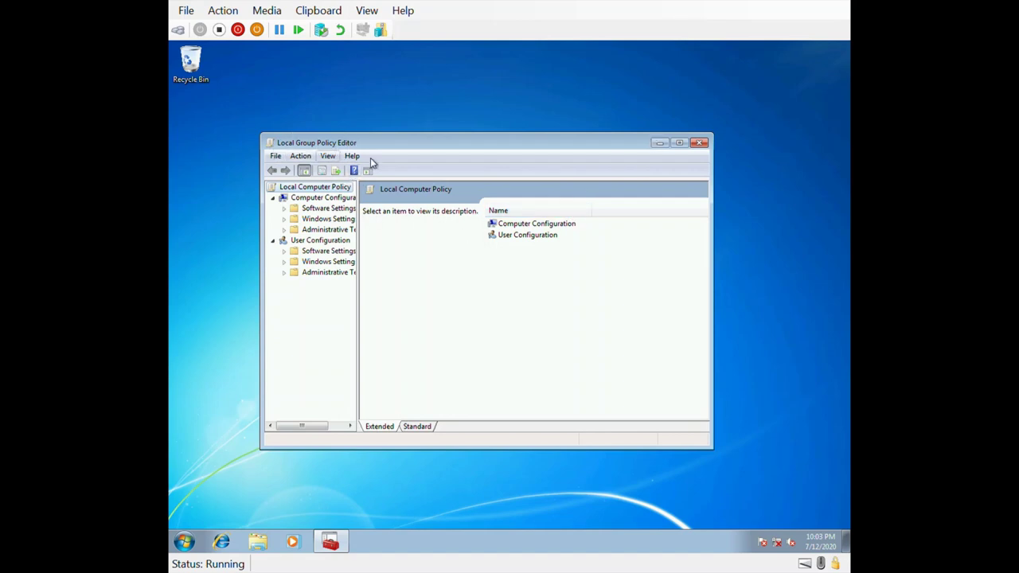
left_click(700, 142)
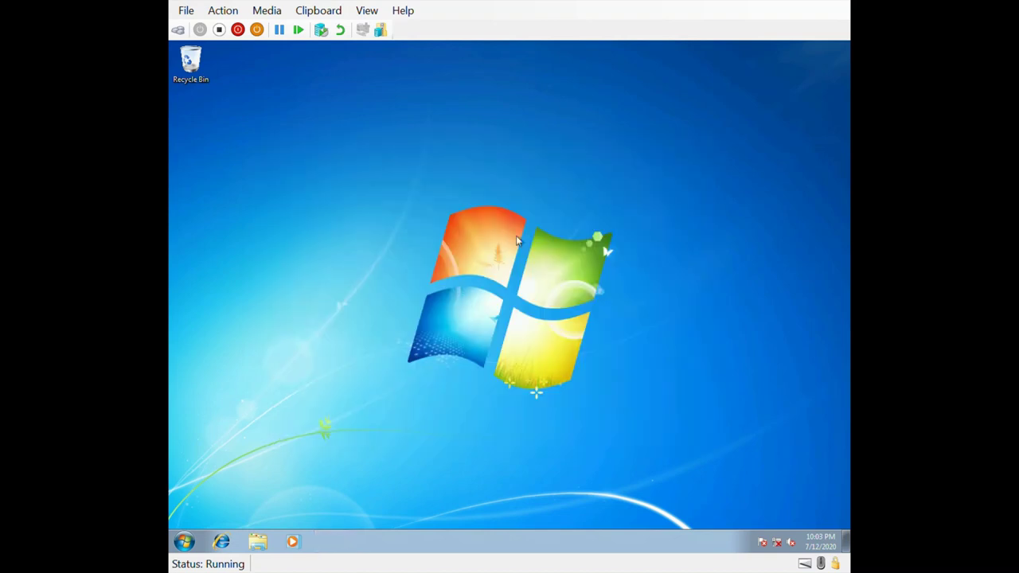
key("super")
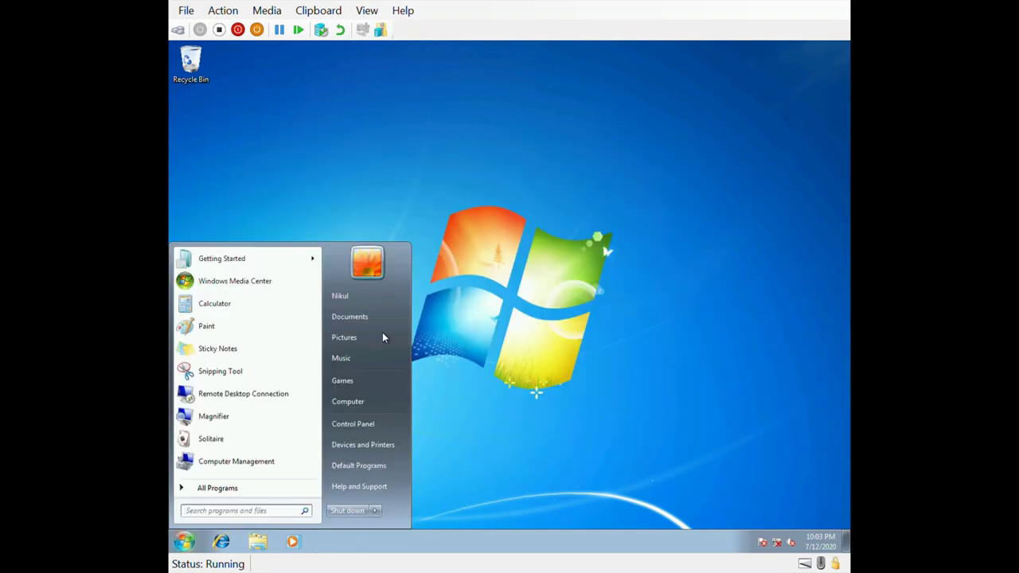
type("group")
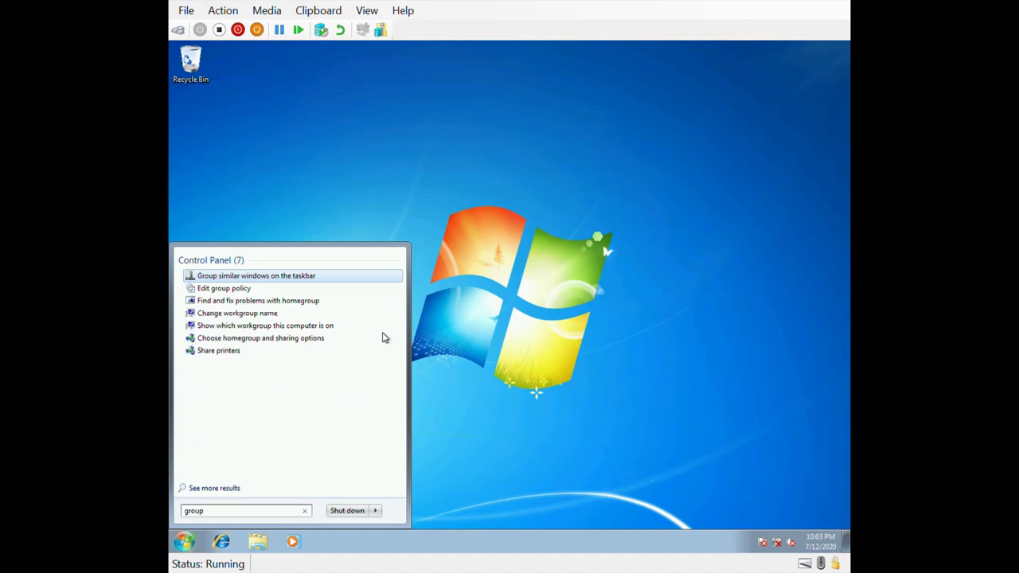
type(" poli")
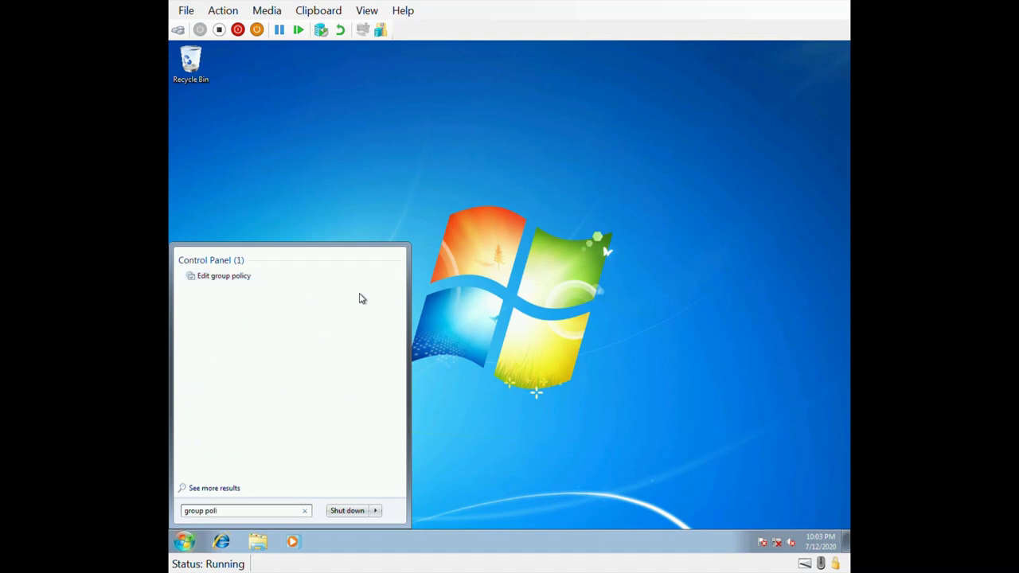
left_click(228, 285)
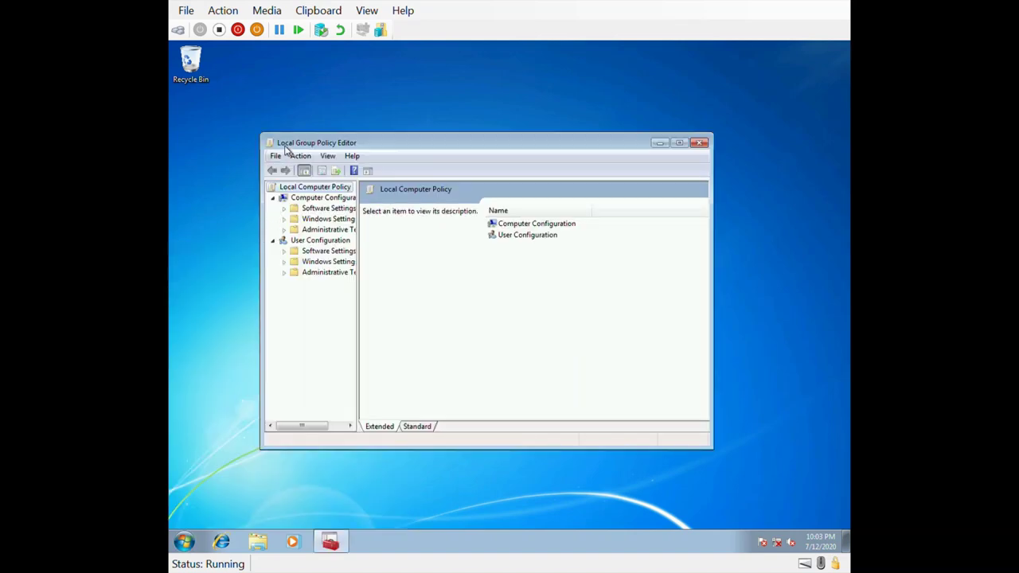
Step: Maximize the editor and navigate Computer Configuration > Windows Settings > Security Settings > Account Policies > Password Policy
left_click_drag(358, 234, 390, 234)
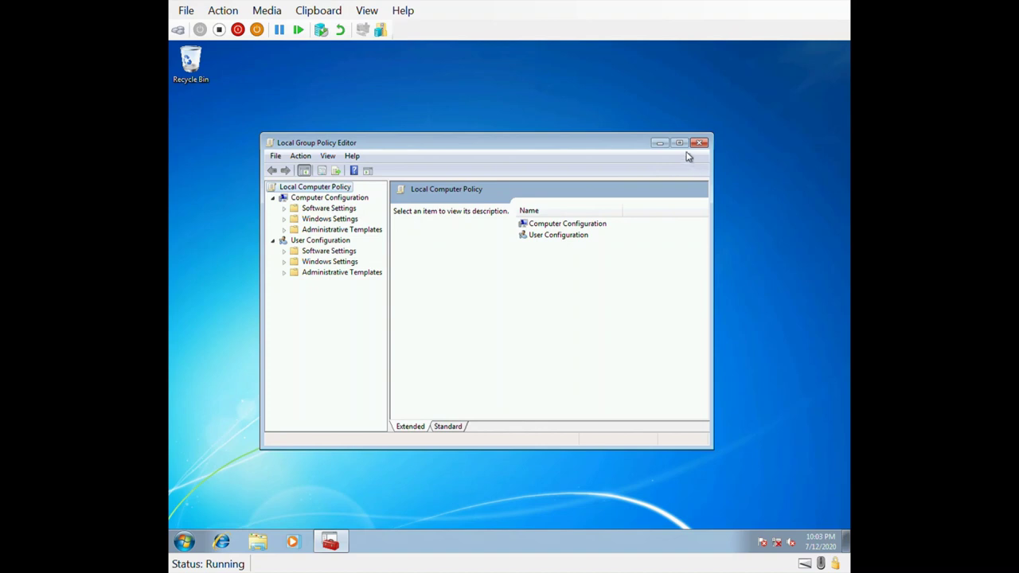
left_click(679, 143)
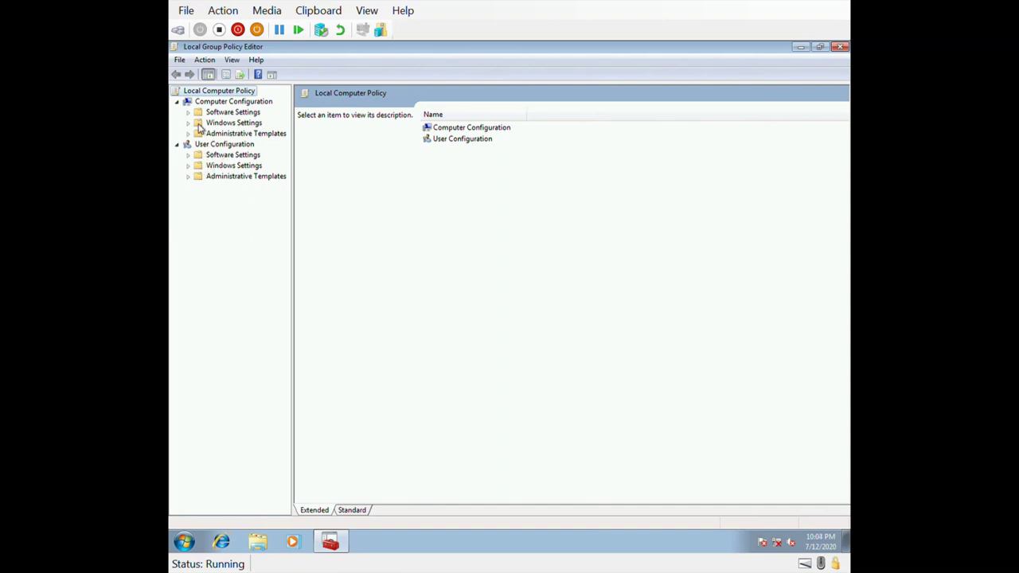
left_click(213, 104)
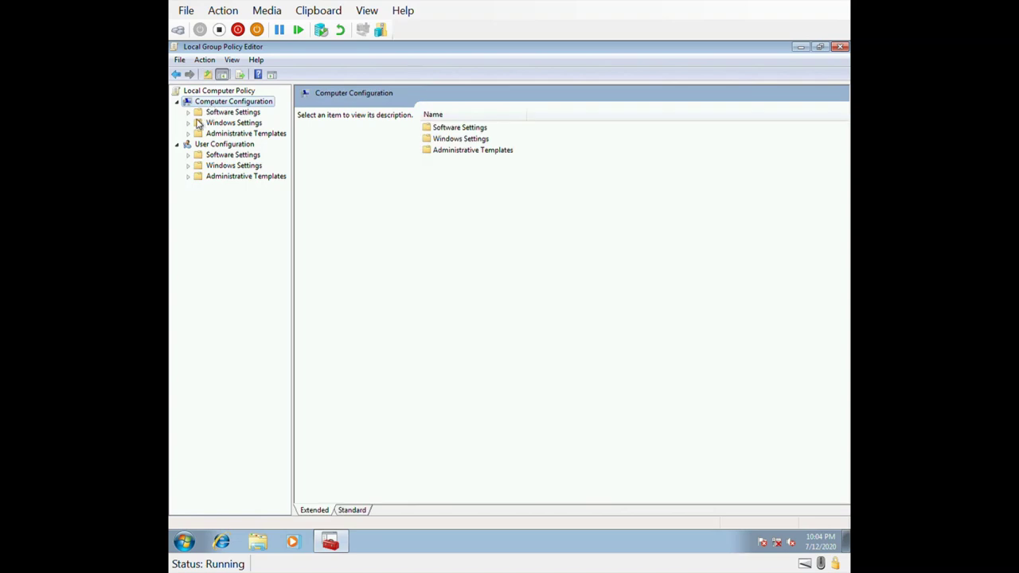
left_click(209, 124)
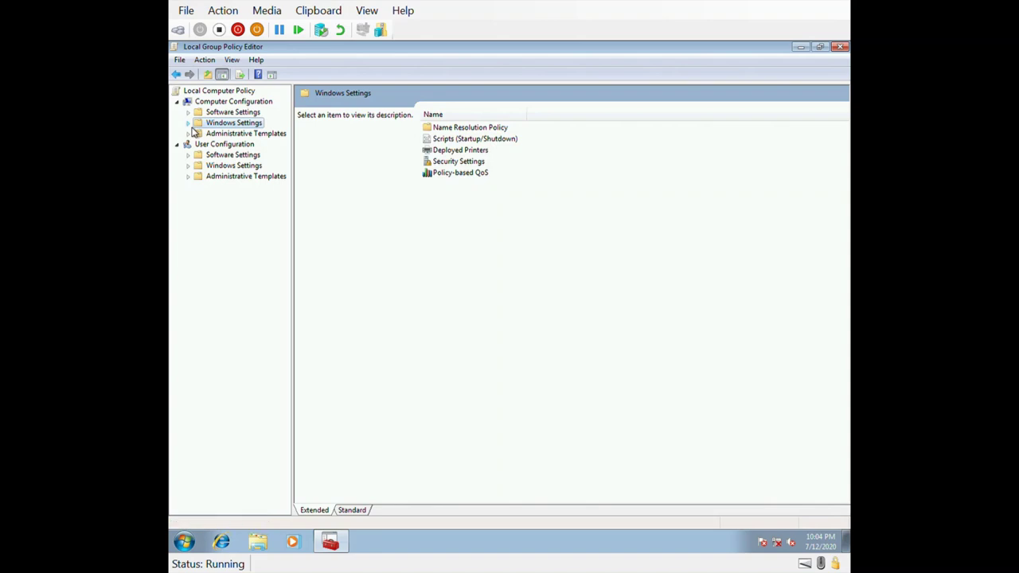
left_click(190, 126)
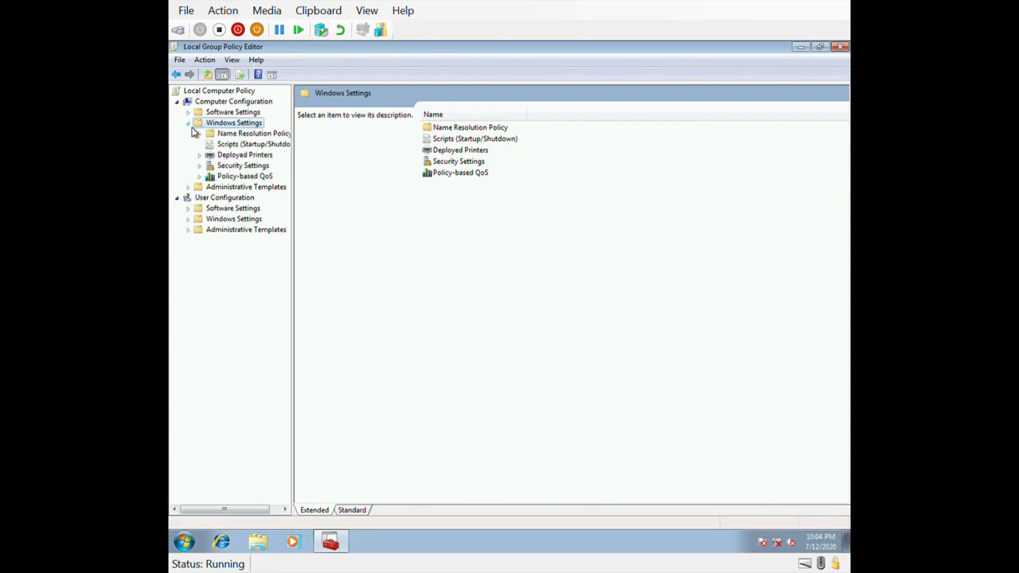
left_click(200, 168)
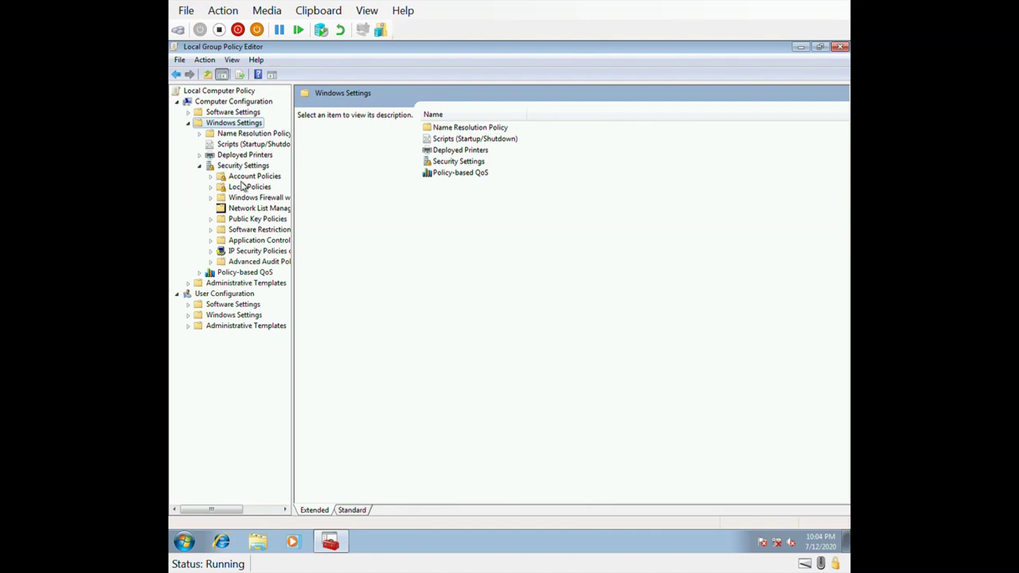
left_click(244, 178)
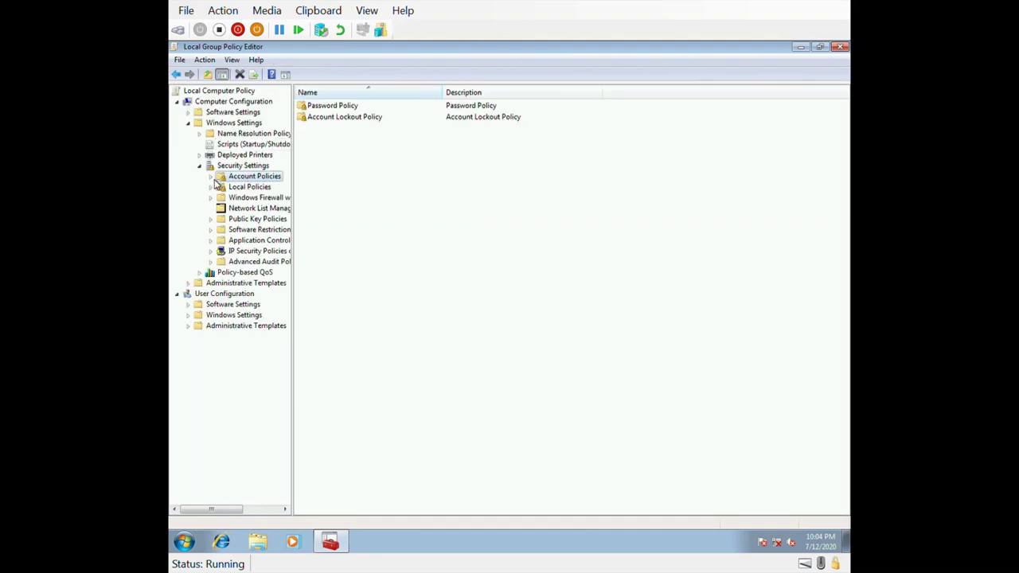
left_click(212, 178)
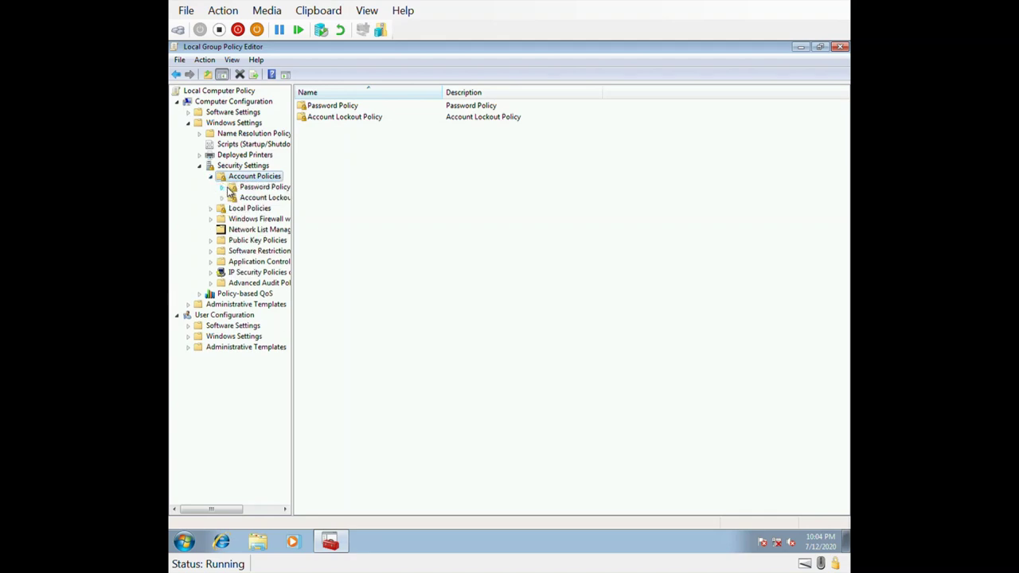
left_click_drag(300, 213, 328, 213)
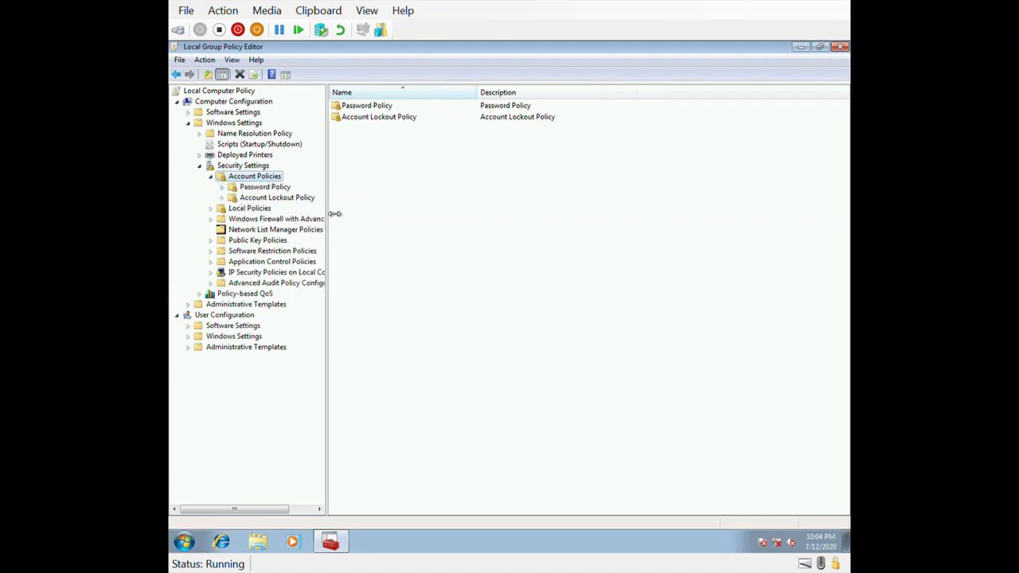
left_click(247, 188)
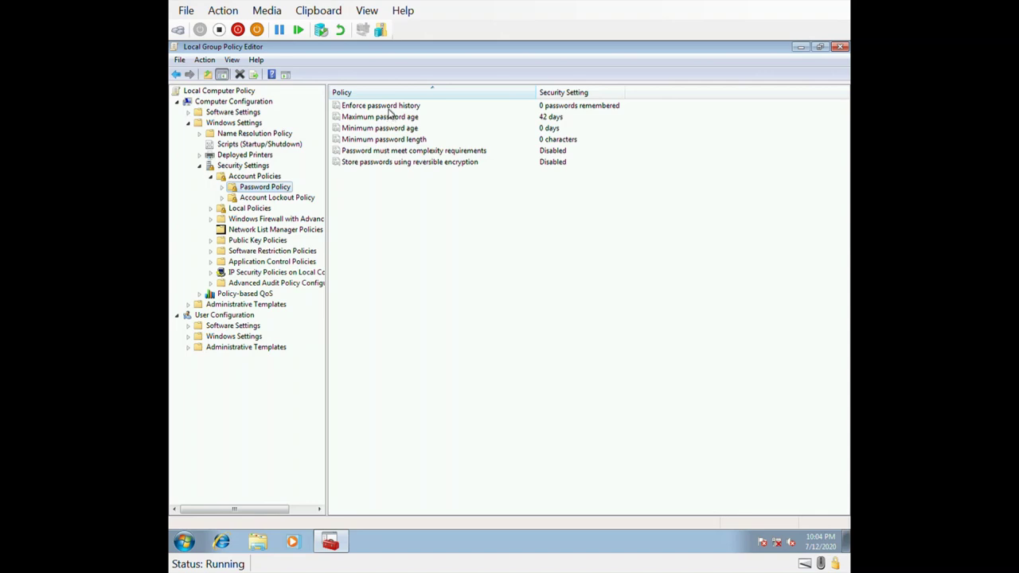
double_click(388, 108)
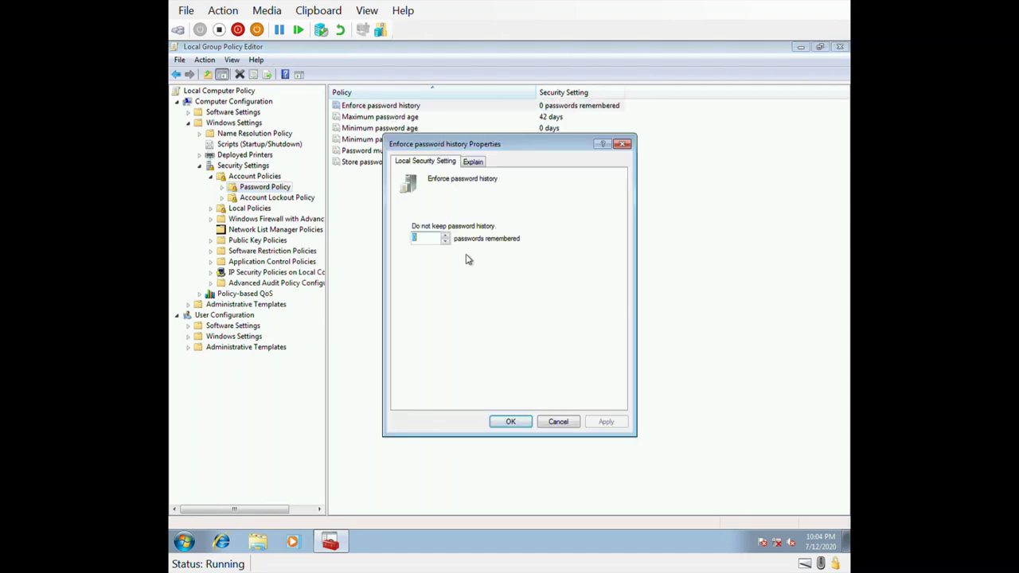
left_click(622, 145)
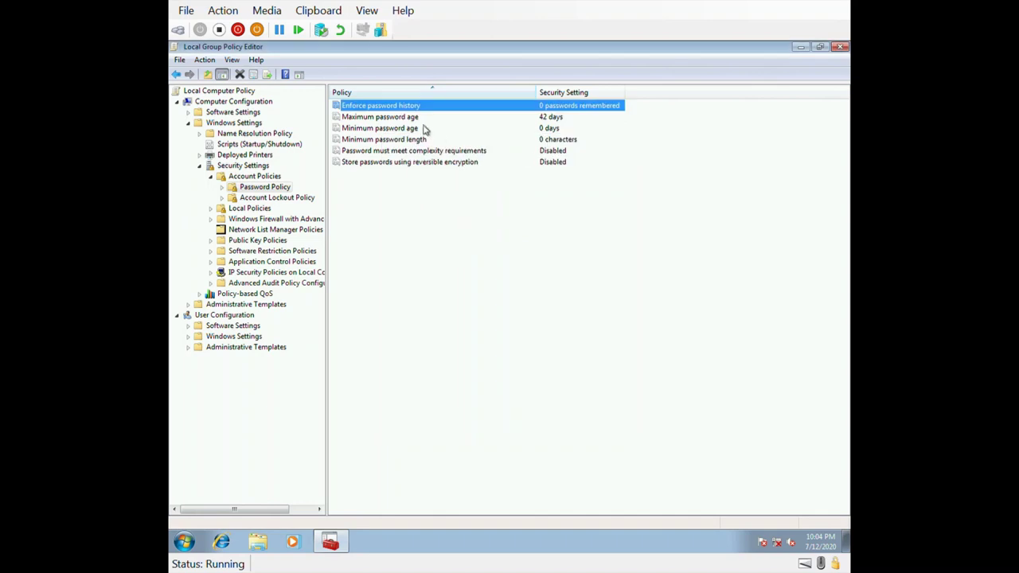
double_click(404, 118)
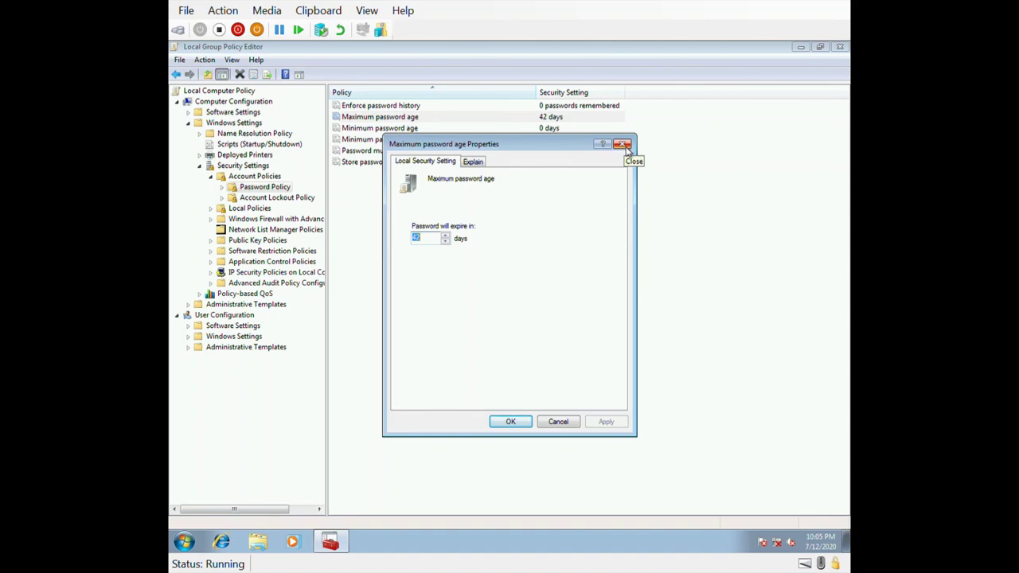
left_click(626, 146)
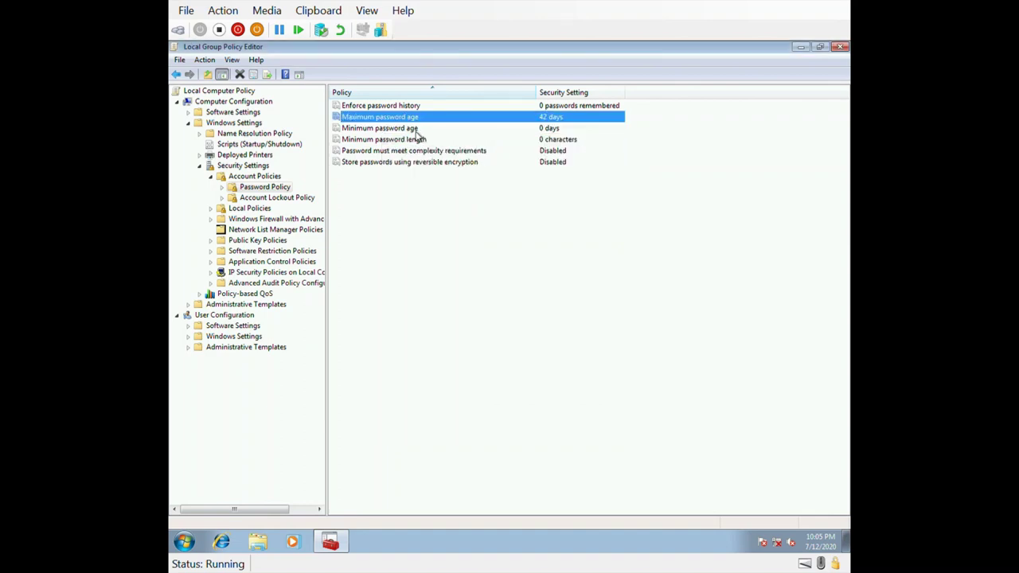
left_click(416, 130)
double_click(415, 130)
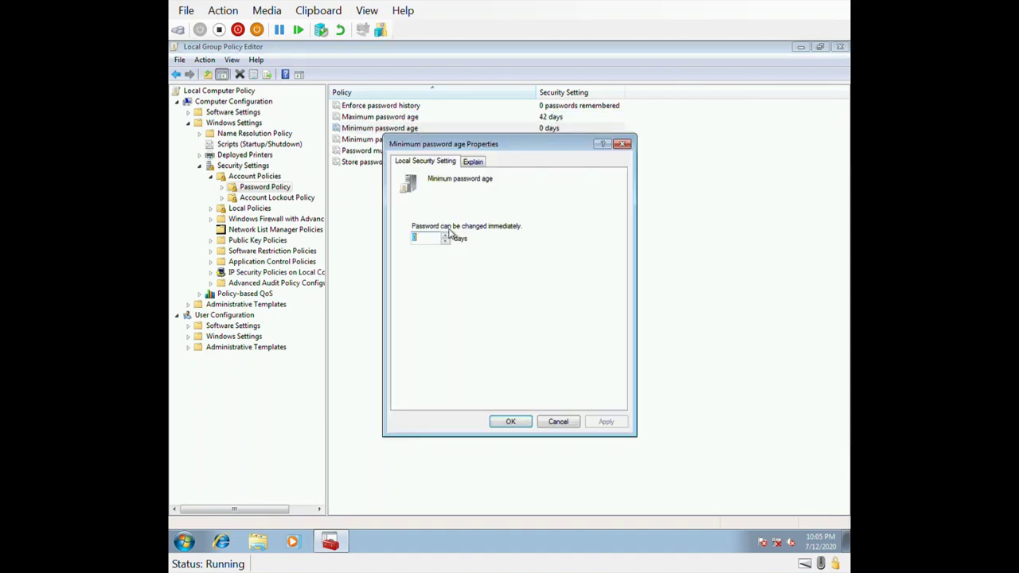
left_click(624, 146)
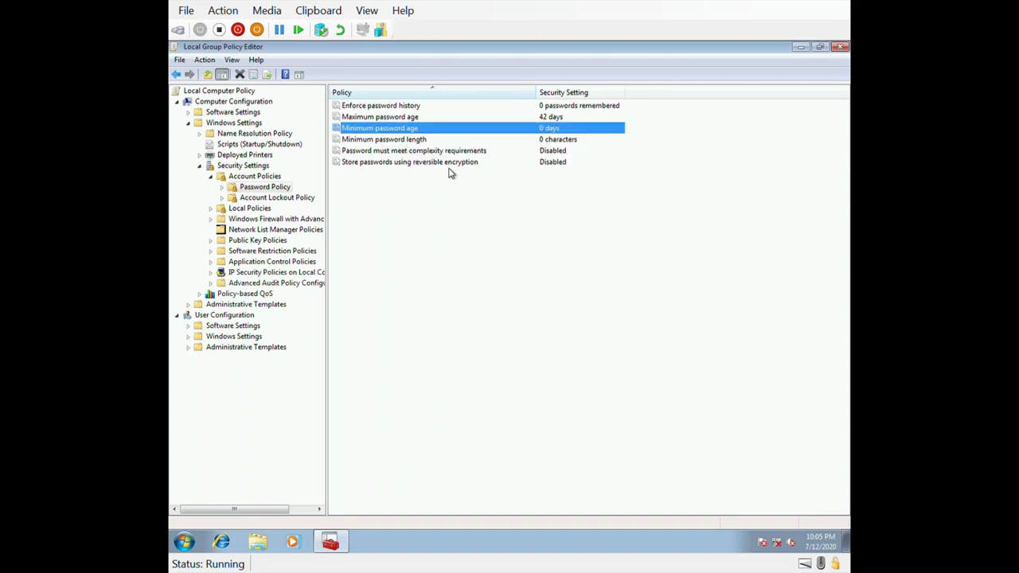
double_click(402, 140)
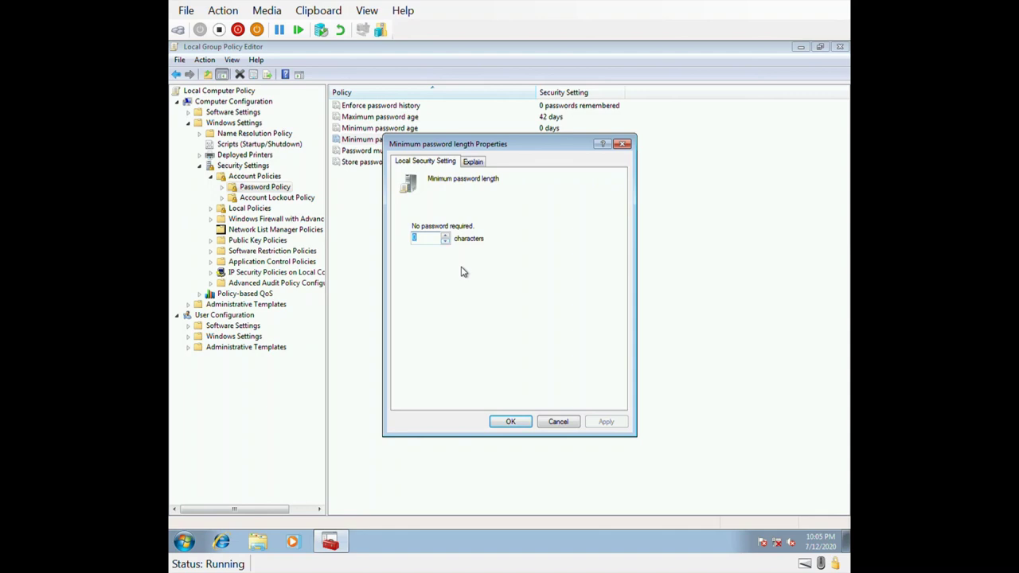
type("10")
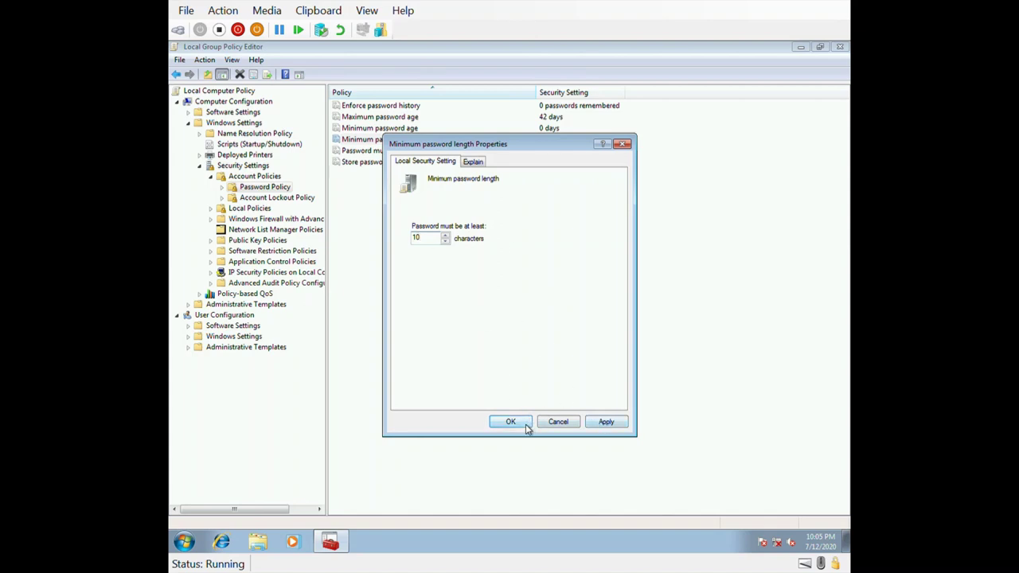
left_click(623, 144)
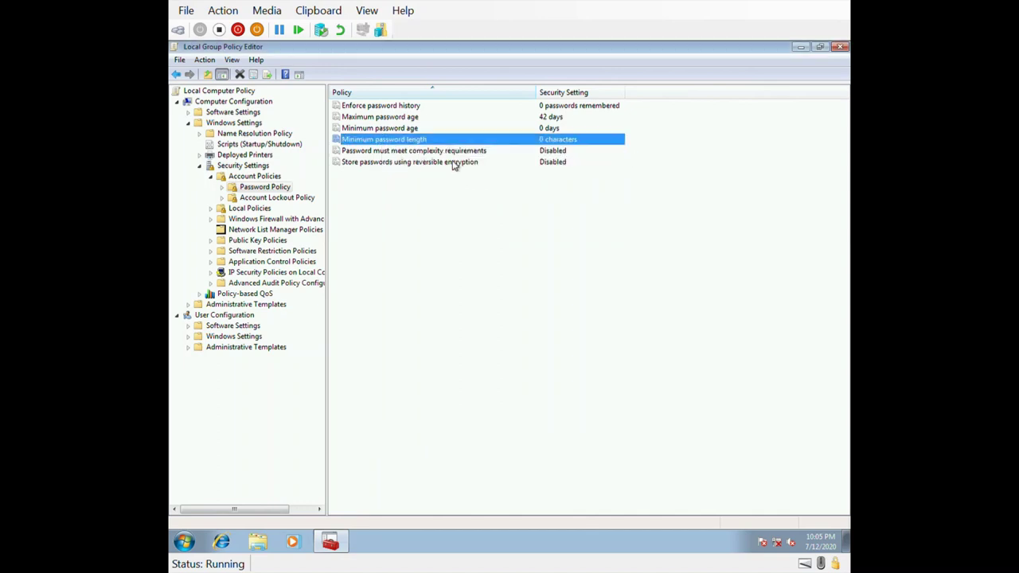
Step: Set 'Password must meet complexity requirements' to Enabled, apply it, and read its explanation
double_click(407, 155)
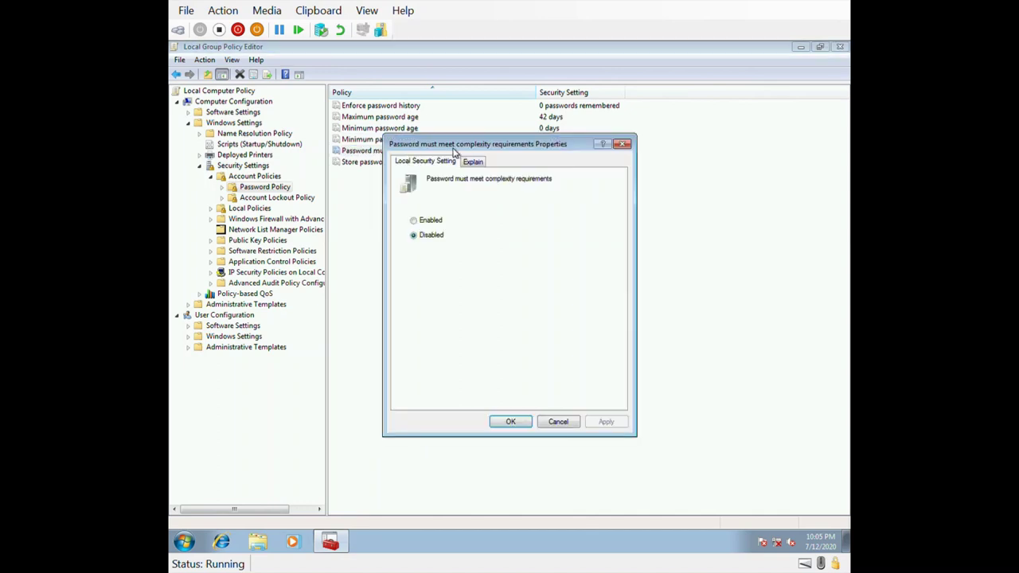
left_click_drag(516, 148, 523, 158)
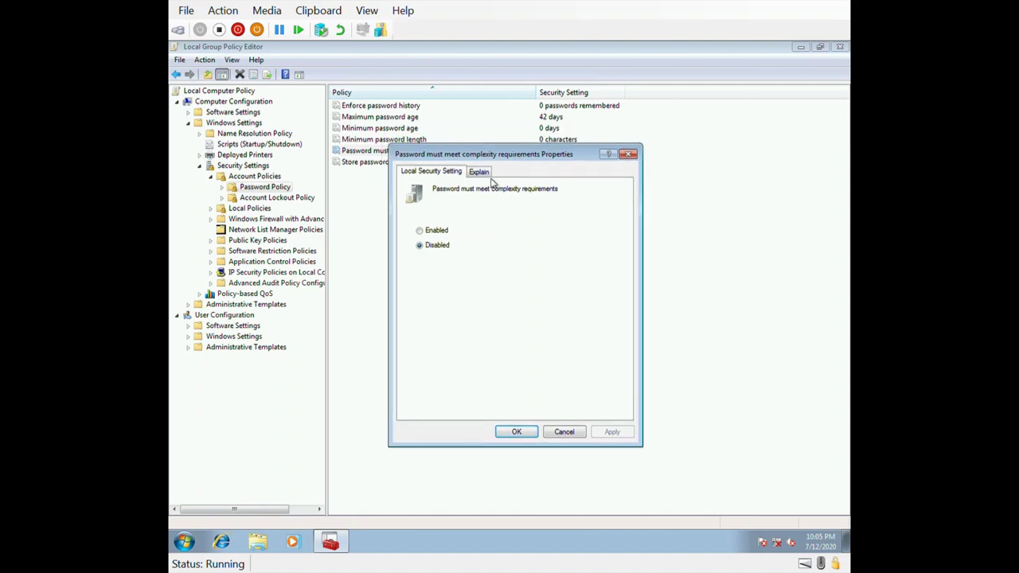
left_click(444, 234)
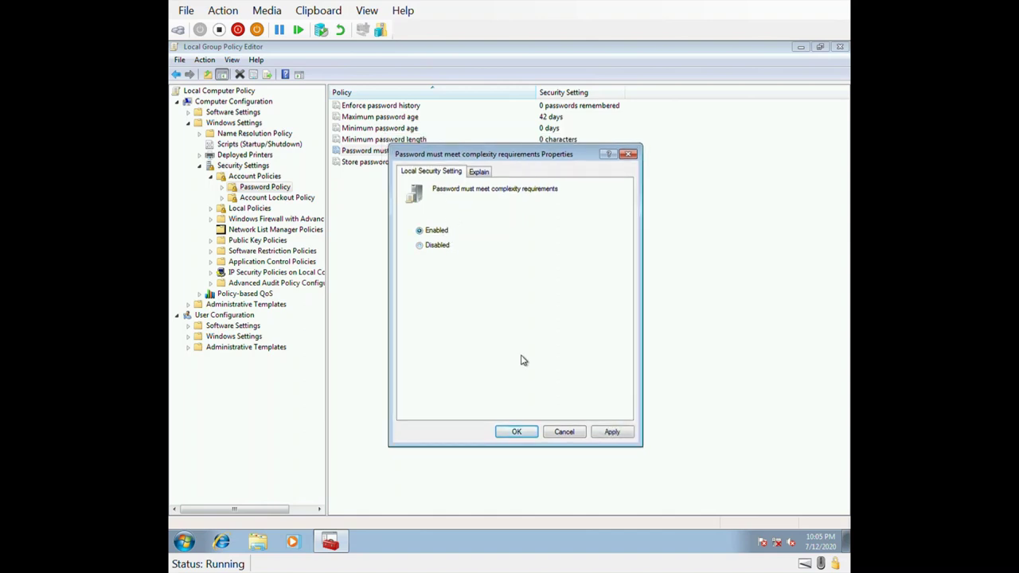
left_click(618, 434)
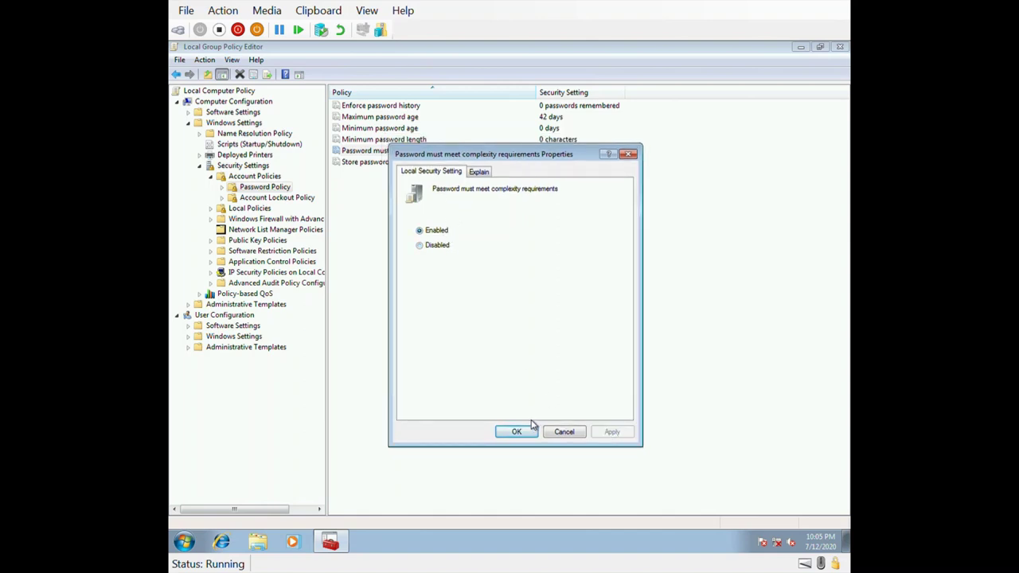
left_click(483, 173)
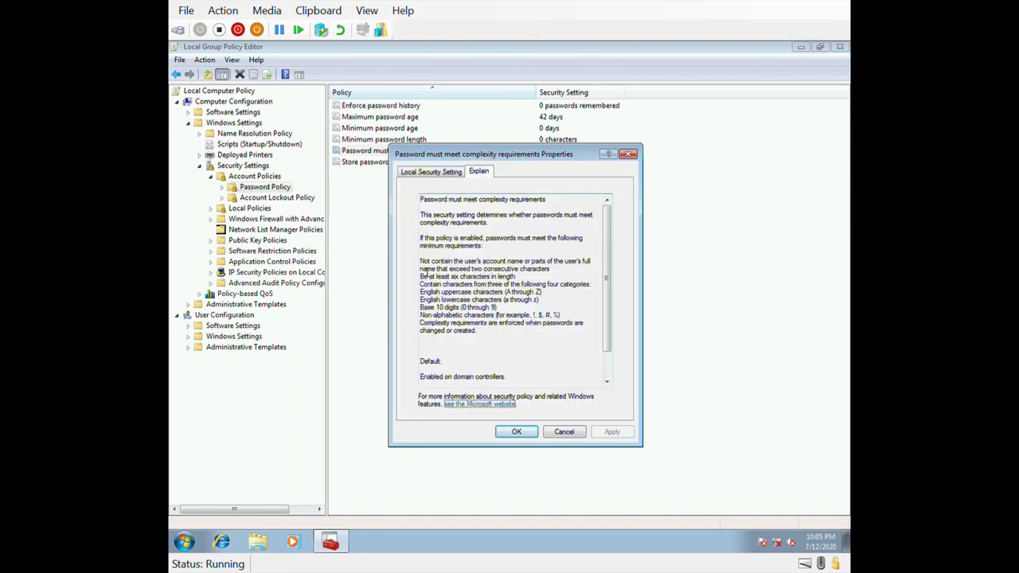
left_click_drag(427, 218, 476, 238)
left_click(514, 255)
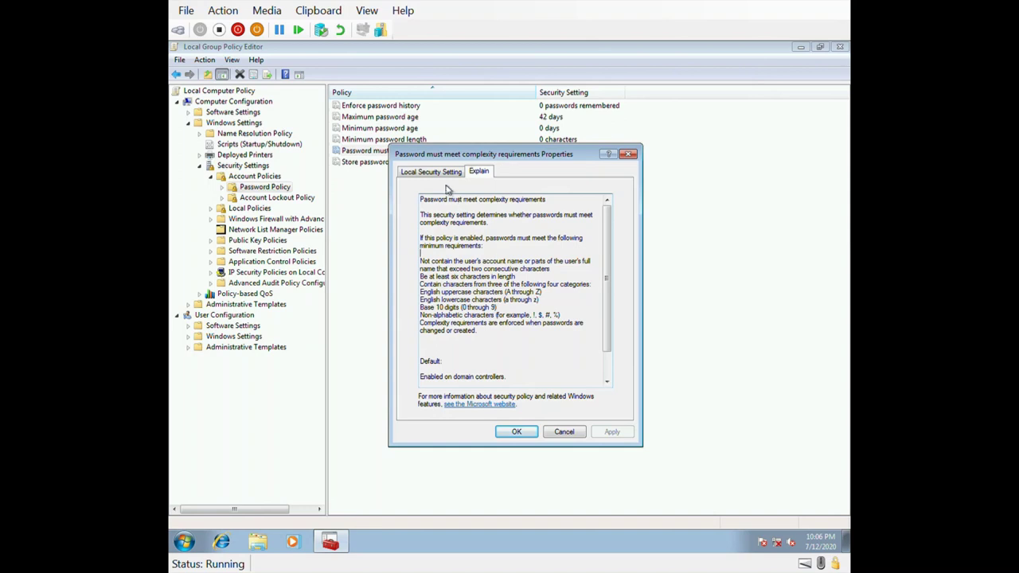
Step: Switch password complexity back to Disabled, apply and confirm, then close the Group Policy editor
left_click_drag(458, 164, 561, 172)
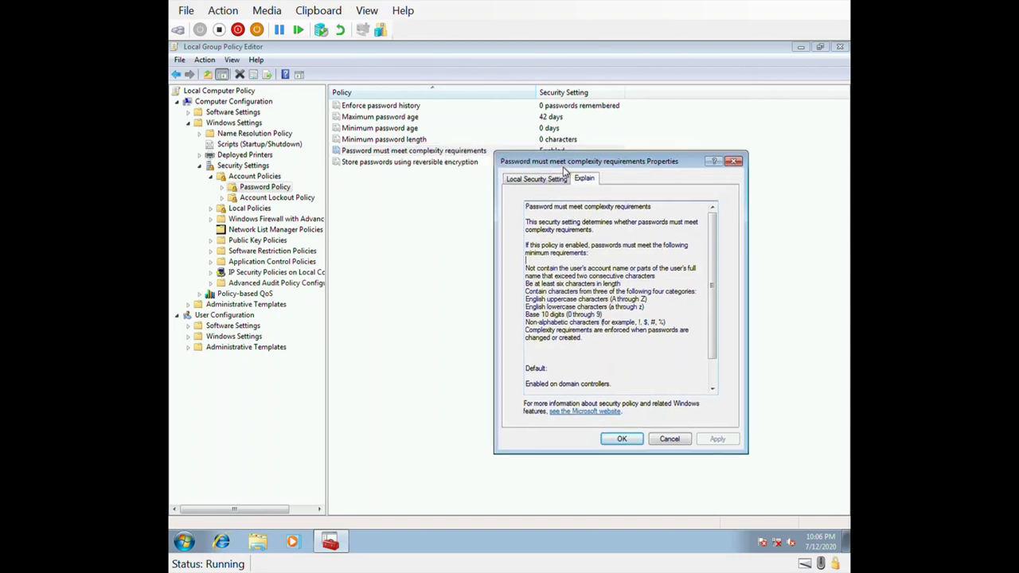
left_click(542, 181)
left_click(544, 254)
left_click(726, 443)
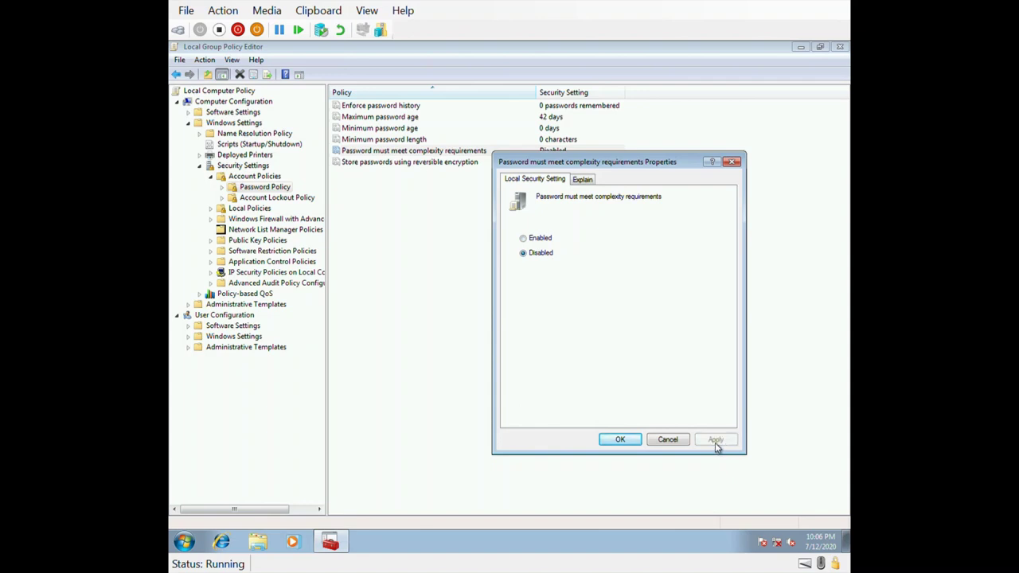
left_click(632, 443)
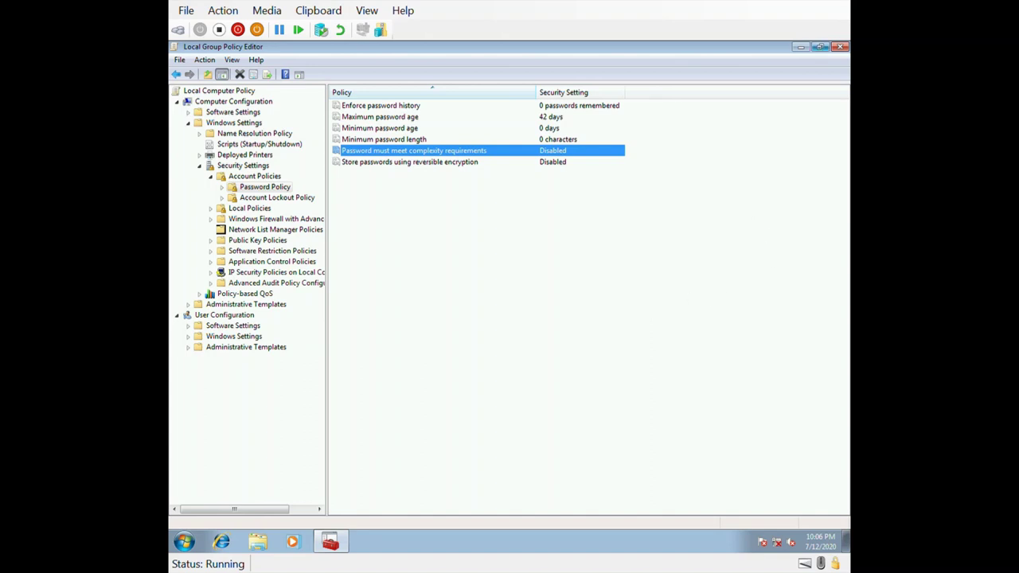
left_click(840, 48)
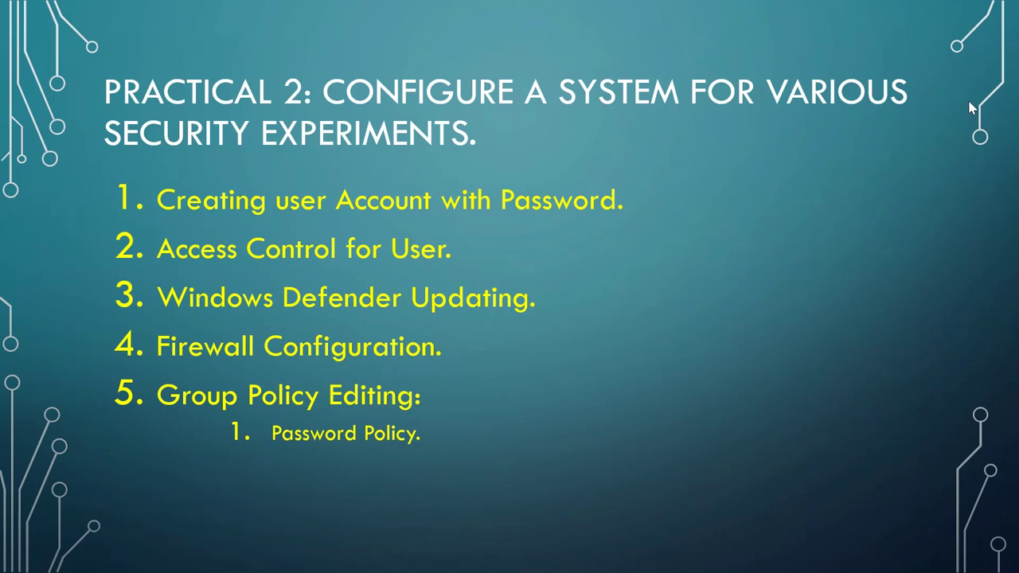
Step: Reveal the 'Prevent access to command prompt' bullet, then open the Run box via Start search
key("Right")
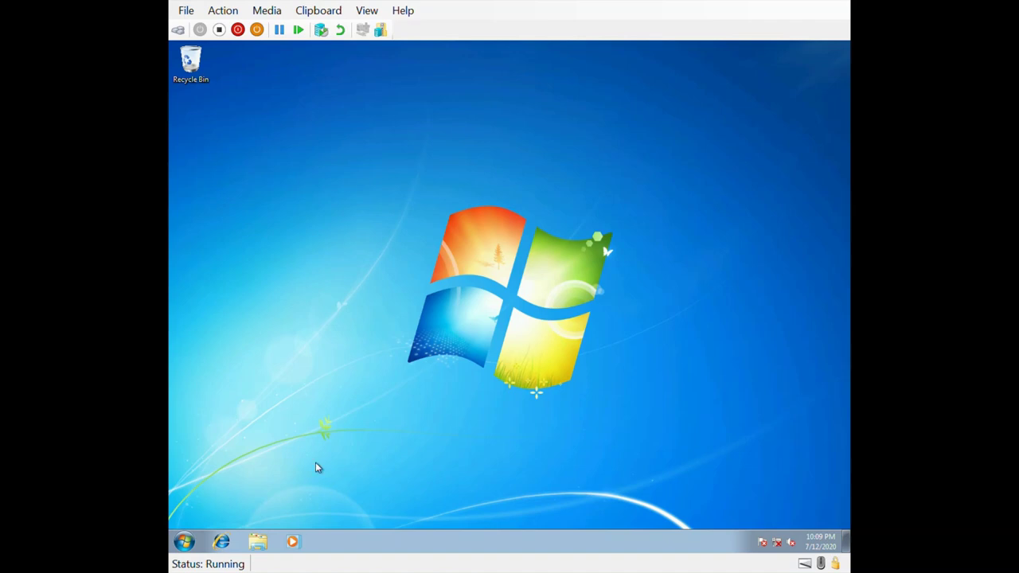
left_click(184, 544)
type("run")
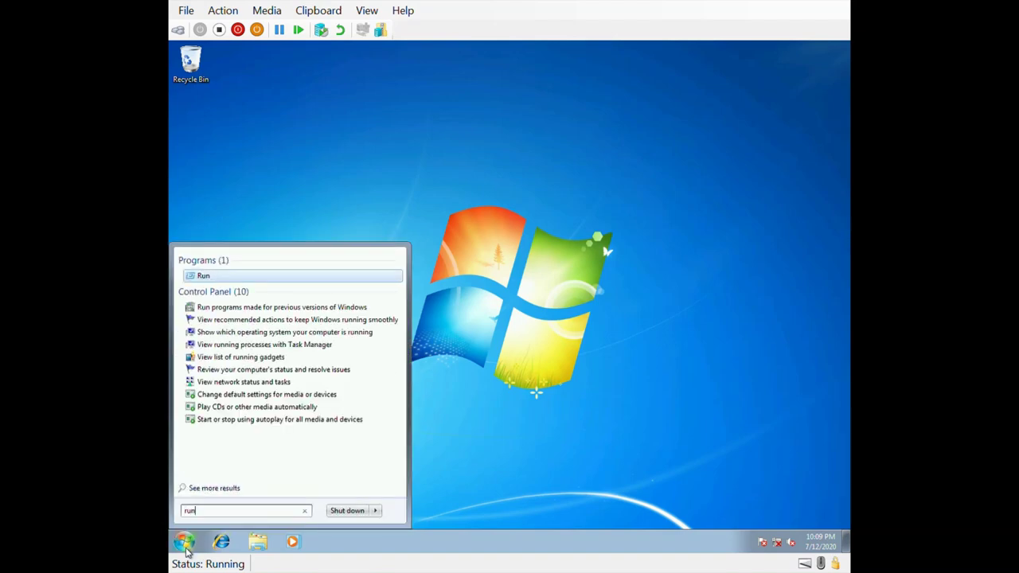
key("Return")
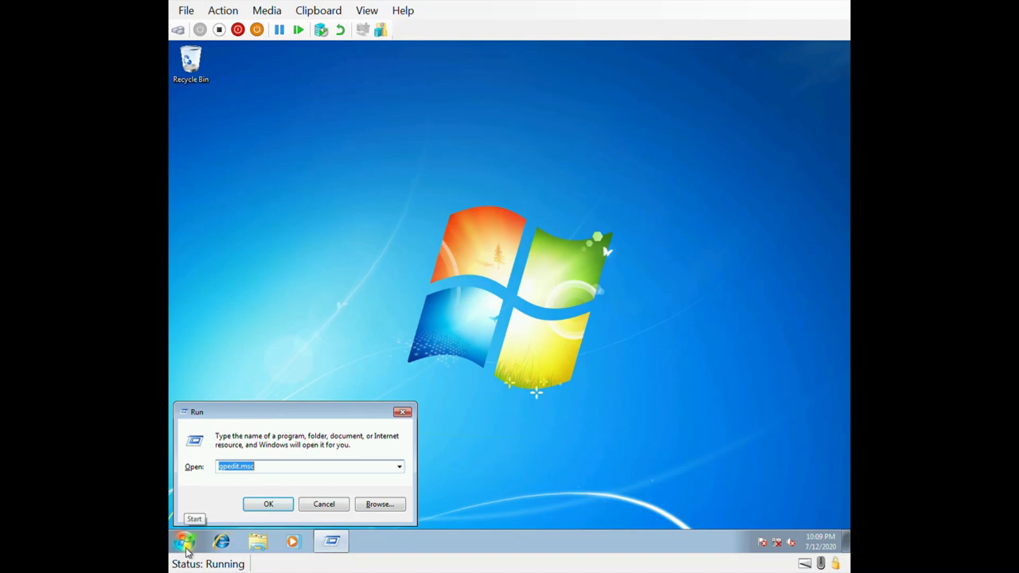
Step: Launch gpedit.msc and browse to User Configuration > Administrative Templates > System in a maximized editor
key("Return")
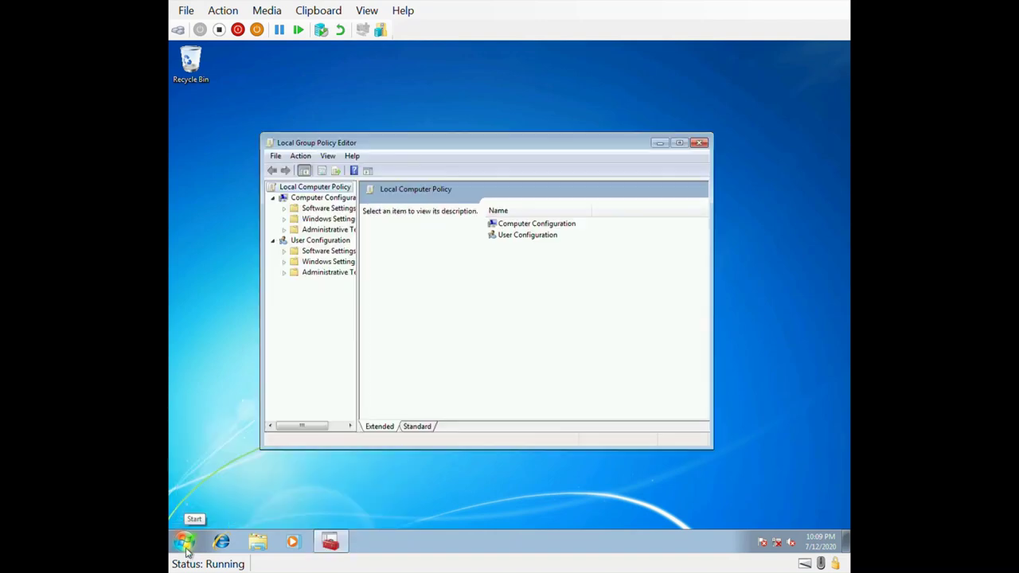
left_click_drag(358, 239, 415, 242)
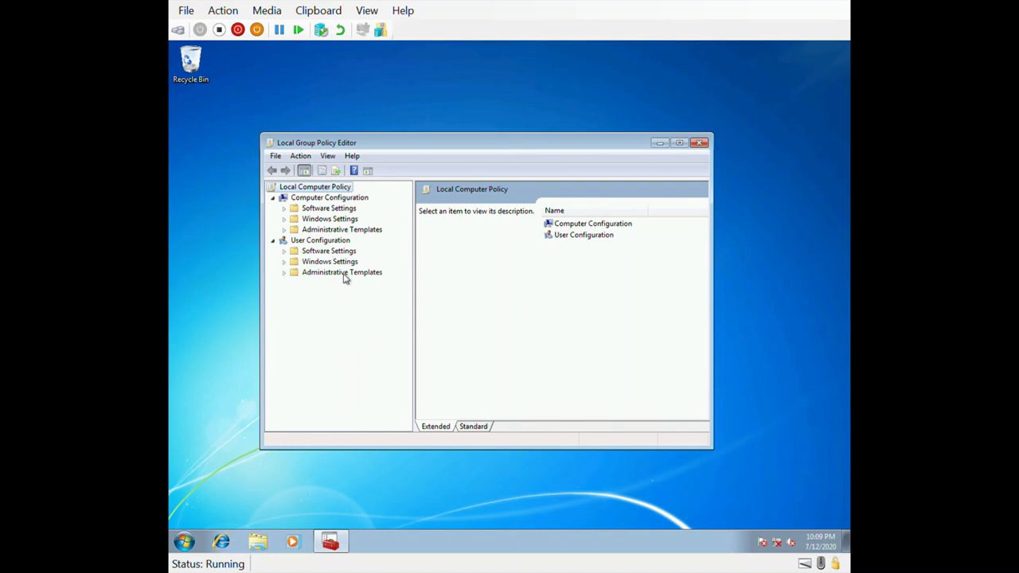
left_click(285, 262)
left_click(285, 263)
left_click(284, 273)
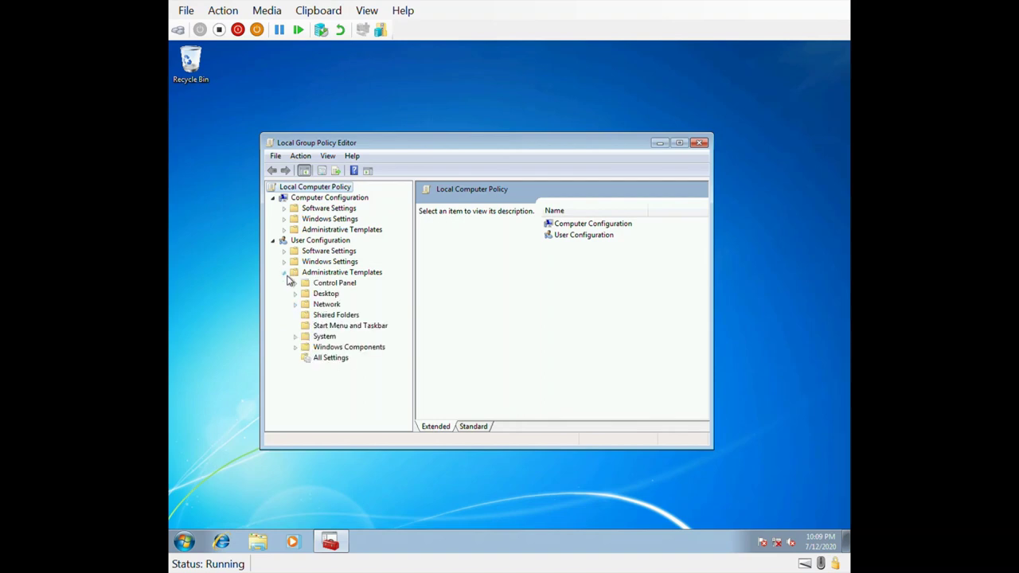
left_click(326, 337)
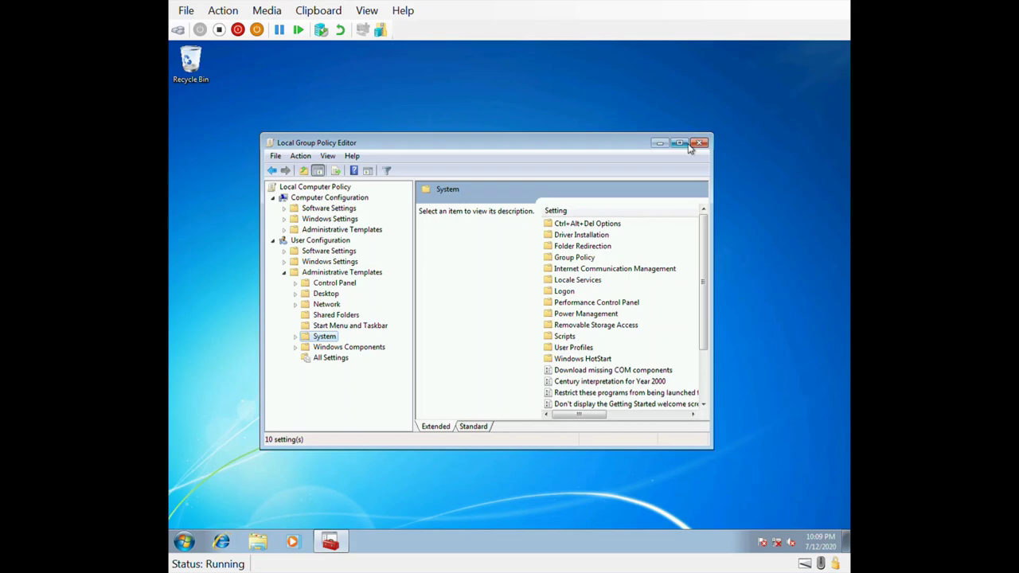
left_click(680, 142)
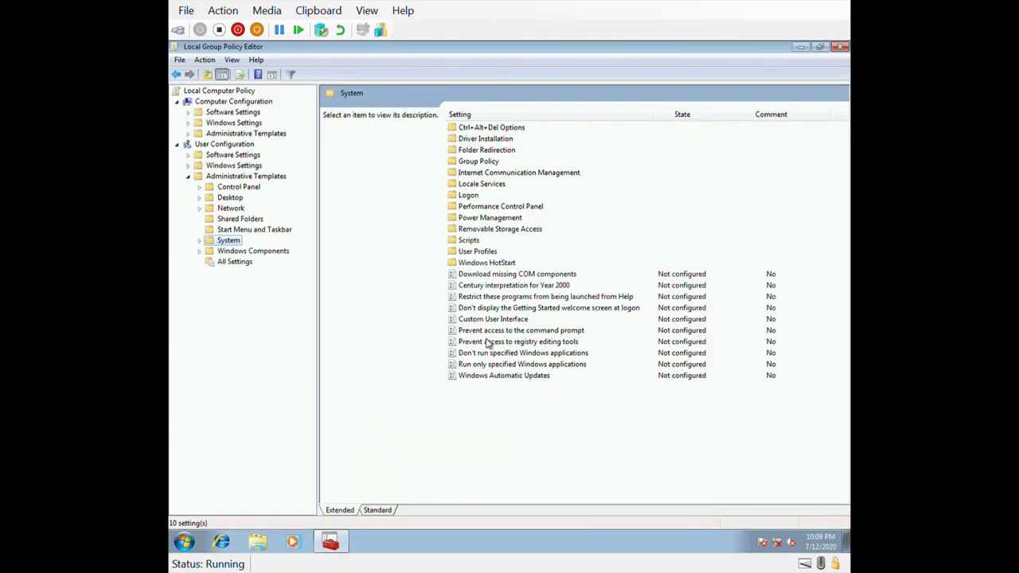
Step: Set 'Prevent access to the command prompt' to Enabled and apply it
double_click(511, 333)
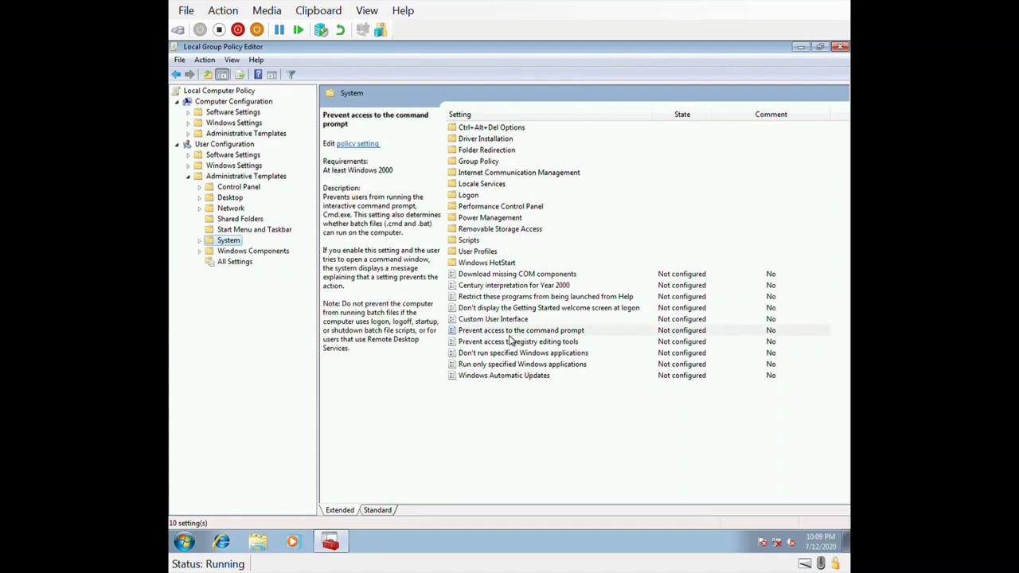
left_click(305, 221)
left_click(653, 507)
left_click(560, 508)
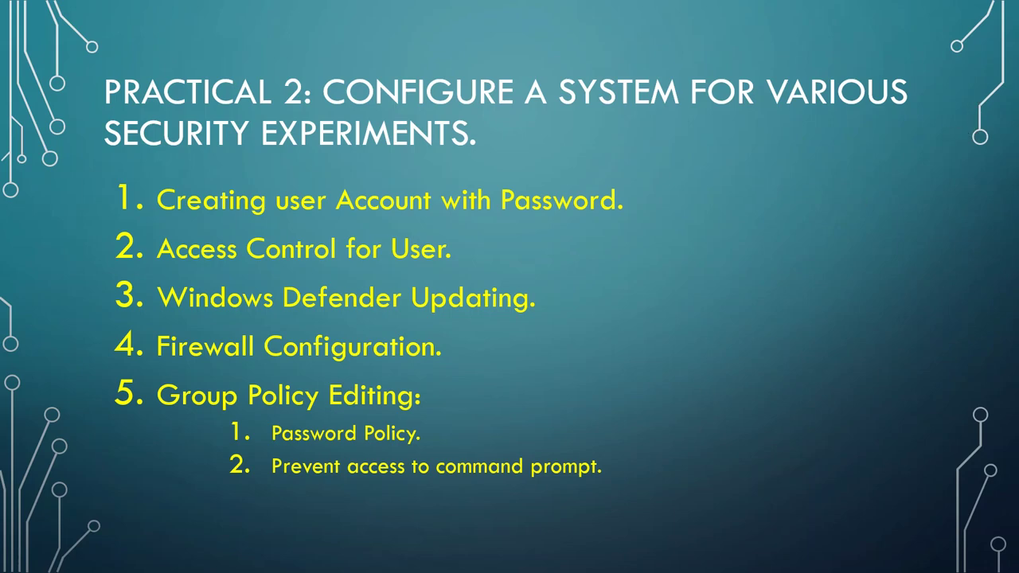
Step: Reveal the 'Prevent access to control panel' bullet on the slide
key("Right")
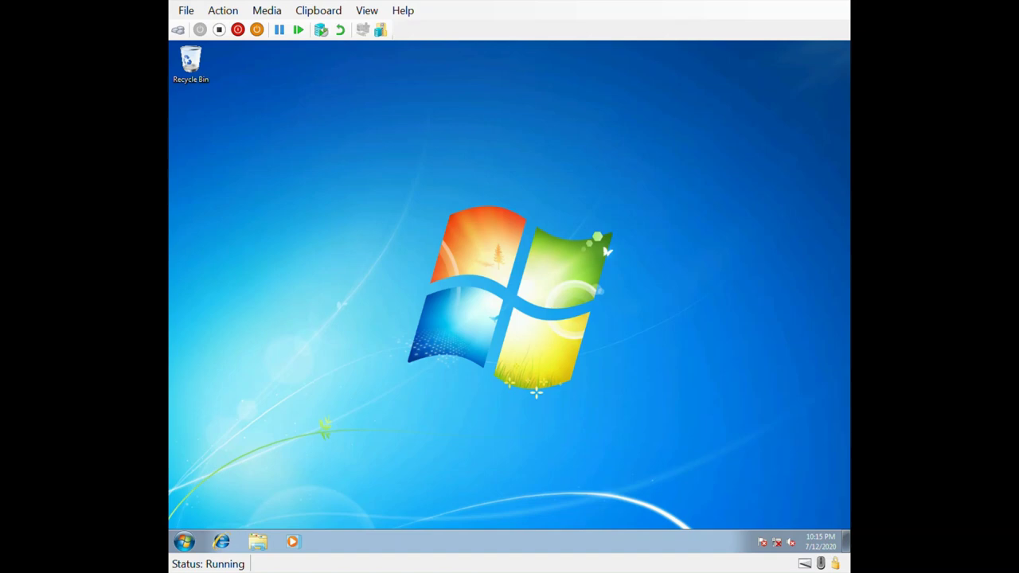
Step: Relaunch the policy editor maximized and show User Administrative Templates > Control Panel
left_click(191, 548)
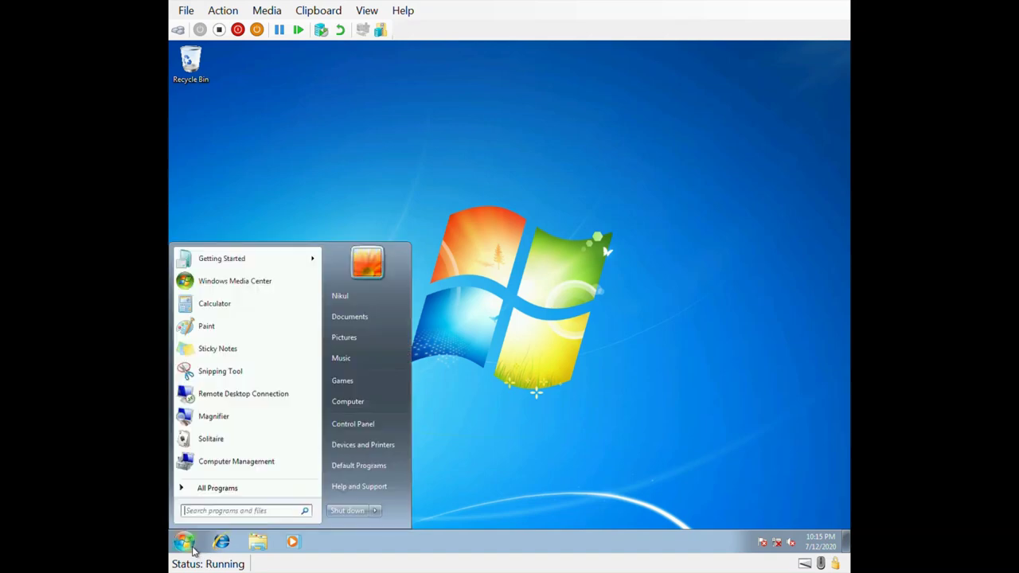
type("run")
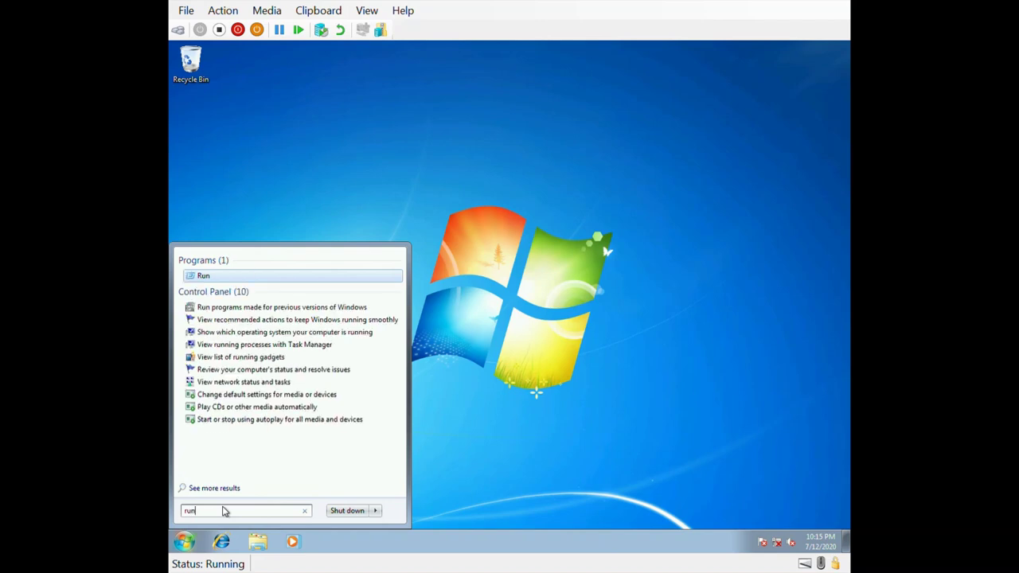
key("Return")
key("Return")
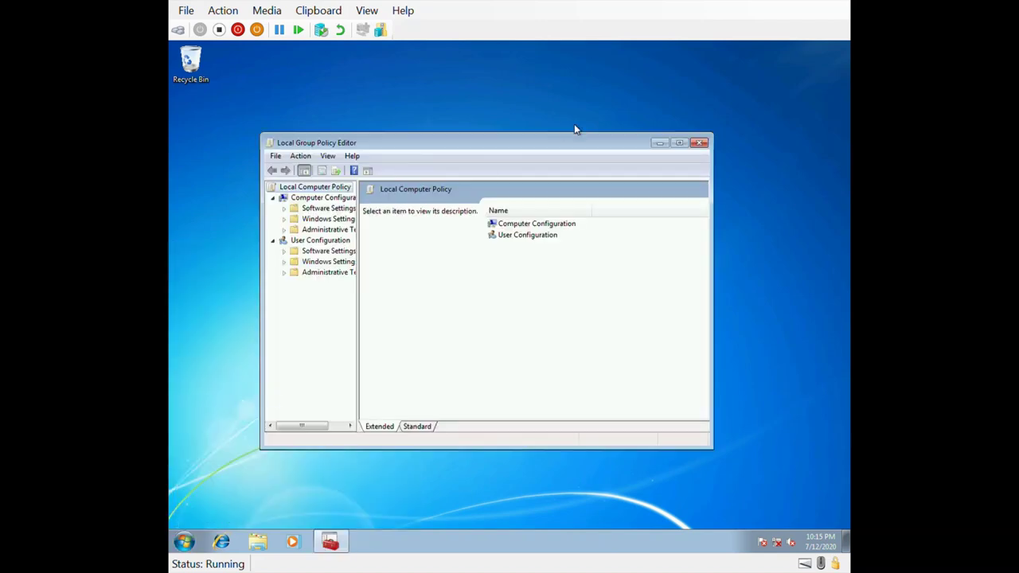
left_click(678, 143)
left_click_drag(263, 231, 298, 229)
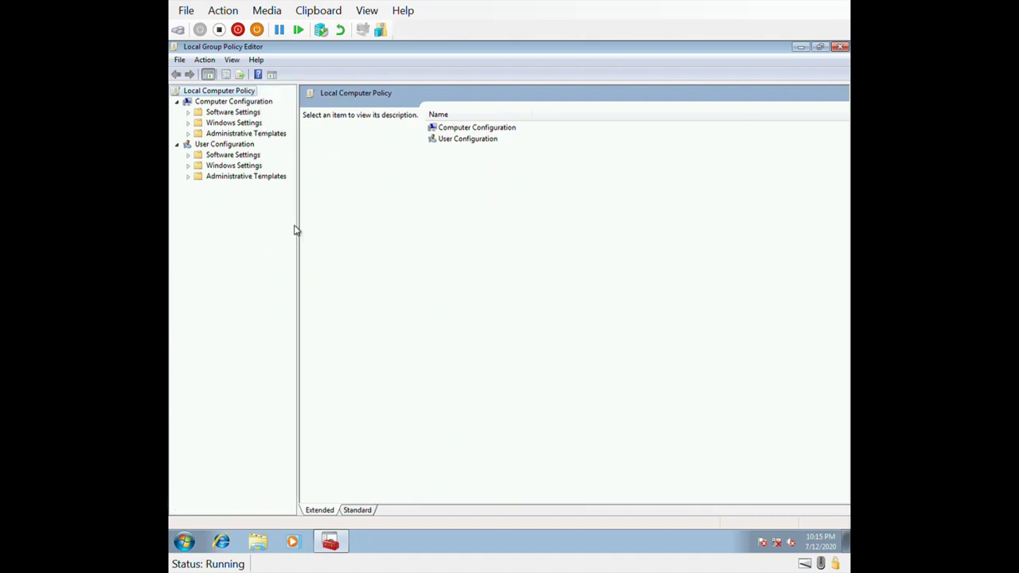
left_click(189, 177)
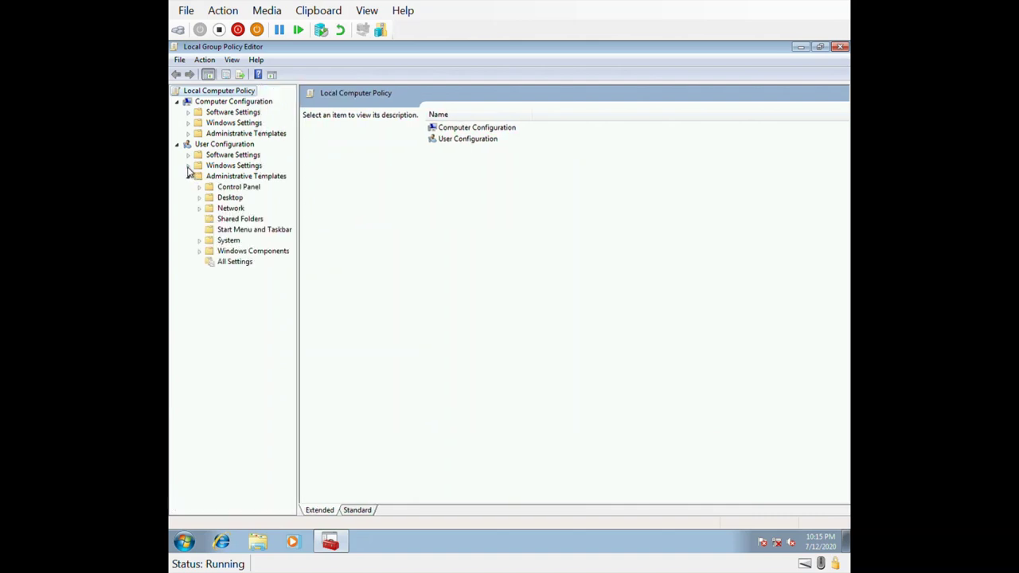
left_click(239, 188)
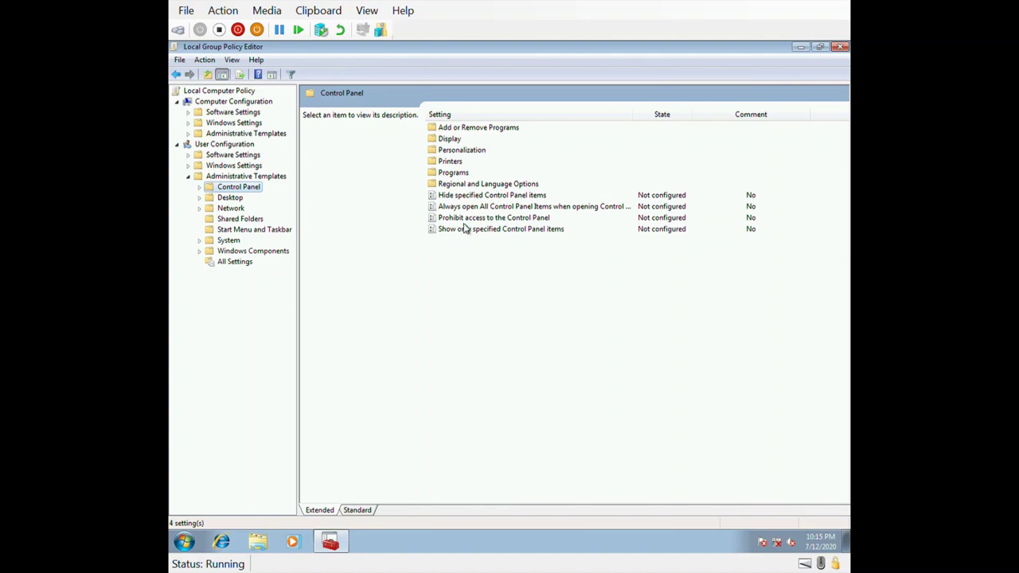
Step: Select Enabled for 'Prohibit access to the Control Panel', then close the window without applying
left_click(465, 224)
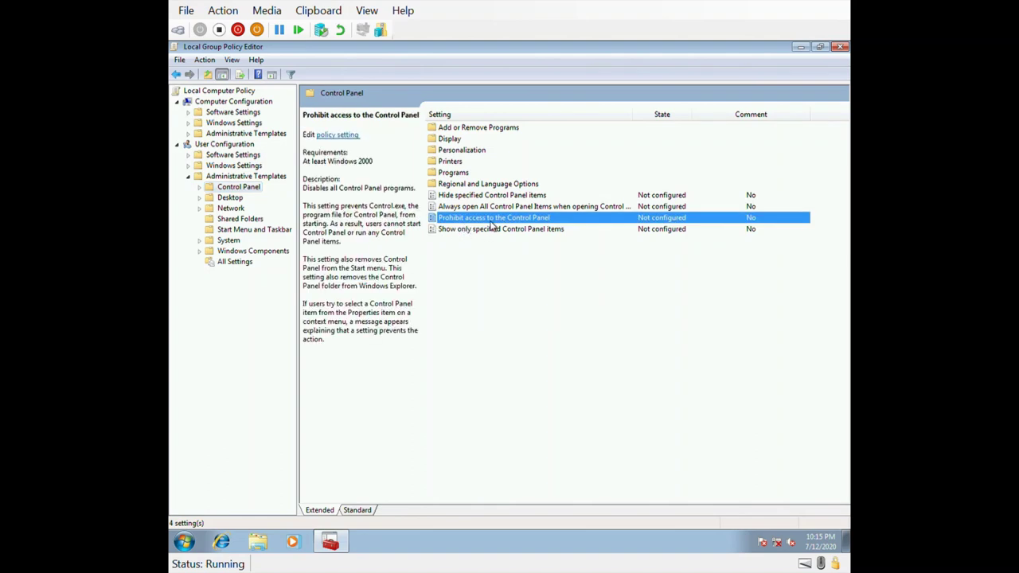
double_click(493, 220)
left_click(273, 191)
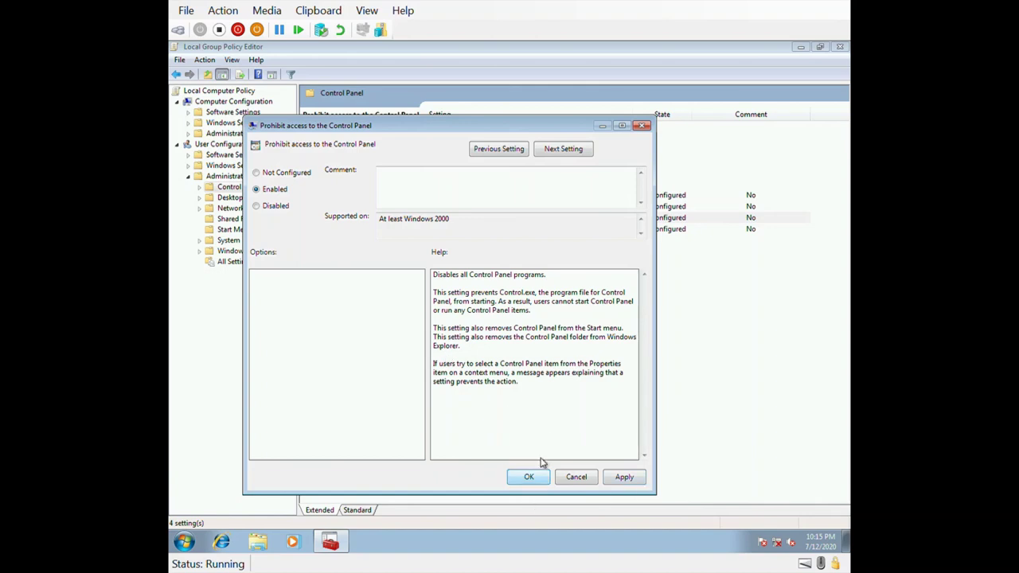
left_click(644, 126)
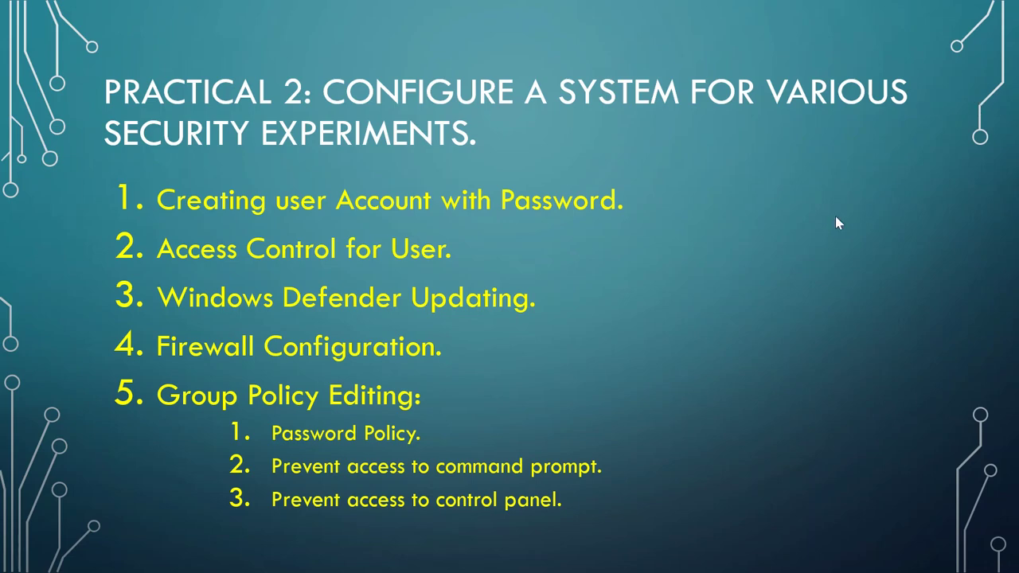
Step: Reveal bullet 4, 'Prevent Removable Devices', on the practical overview slide
key("Right")
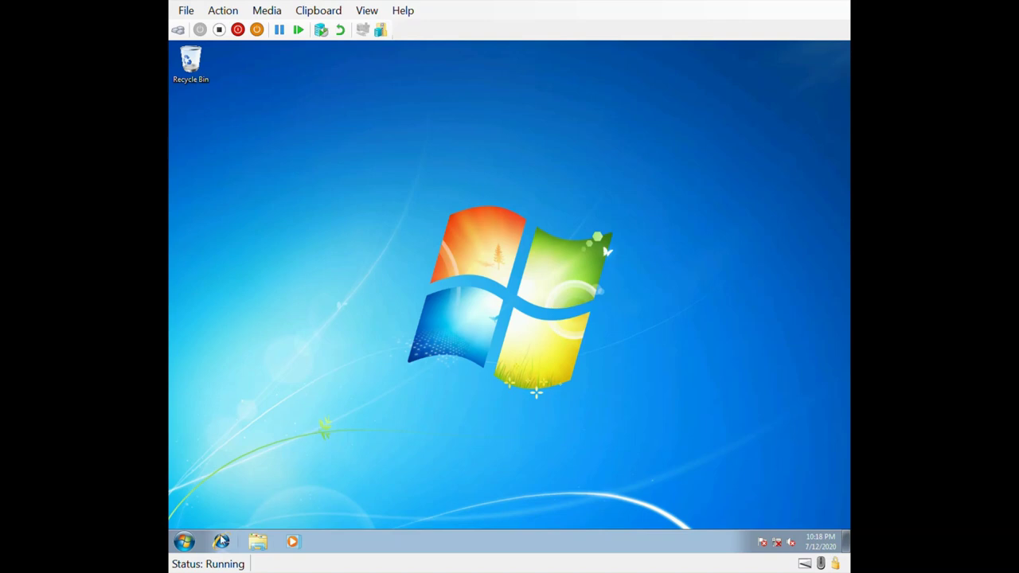
Step: Launch gpedit.msc from the Run box and maximize the editor
left_click(184, 542)
type("ru")
key("Return")
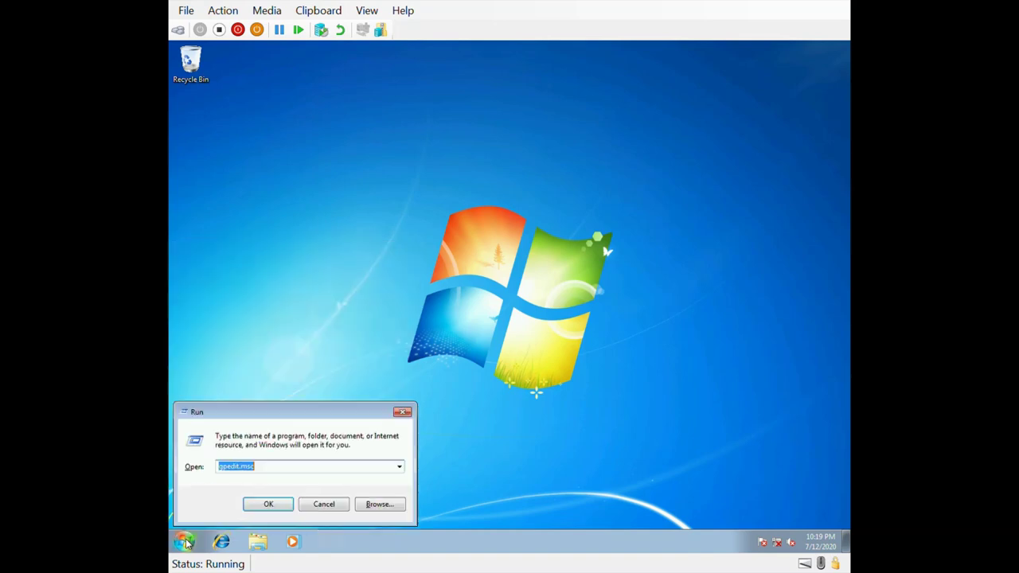
key("Return")
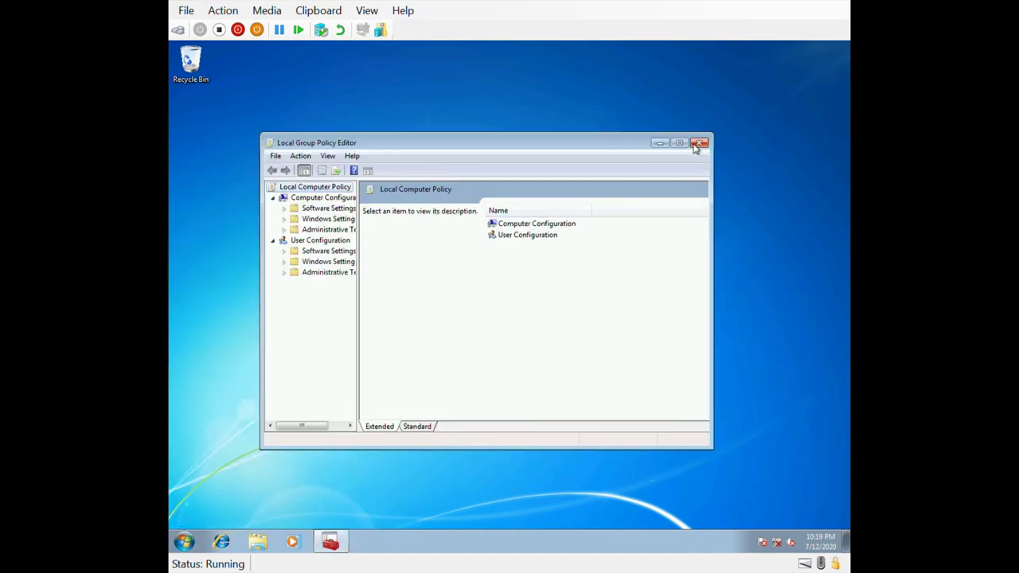
left_click(679, 142)
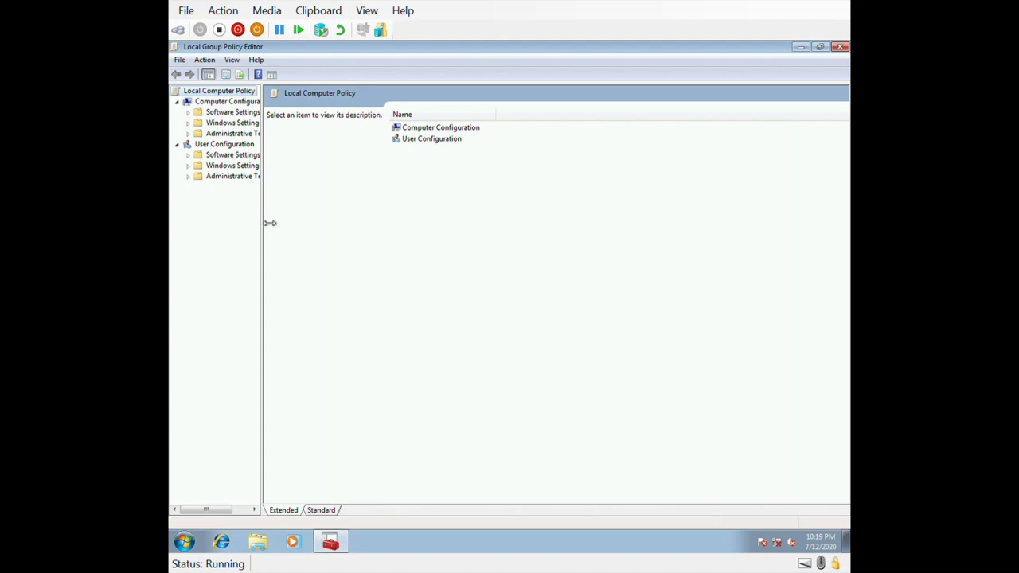
Step: Expand Computer Configuration > Administrative Templates > System and select Removable Storage Access
left_click_drag(280, 223, 349, 219)
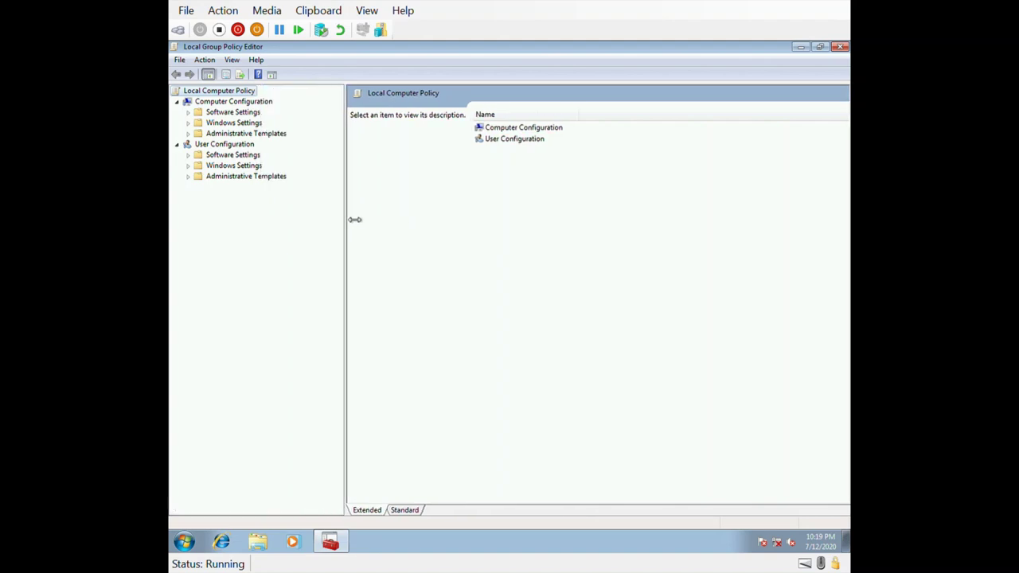
left_click(188, 133)
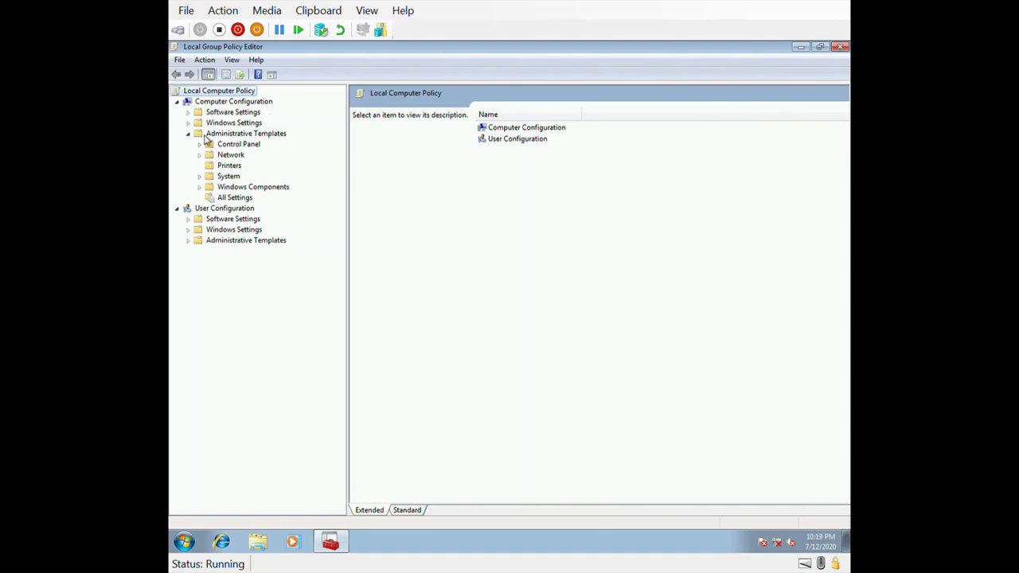
left_click(199, 177)
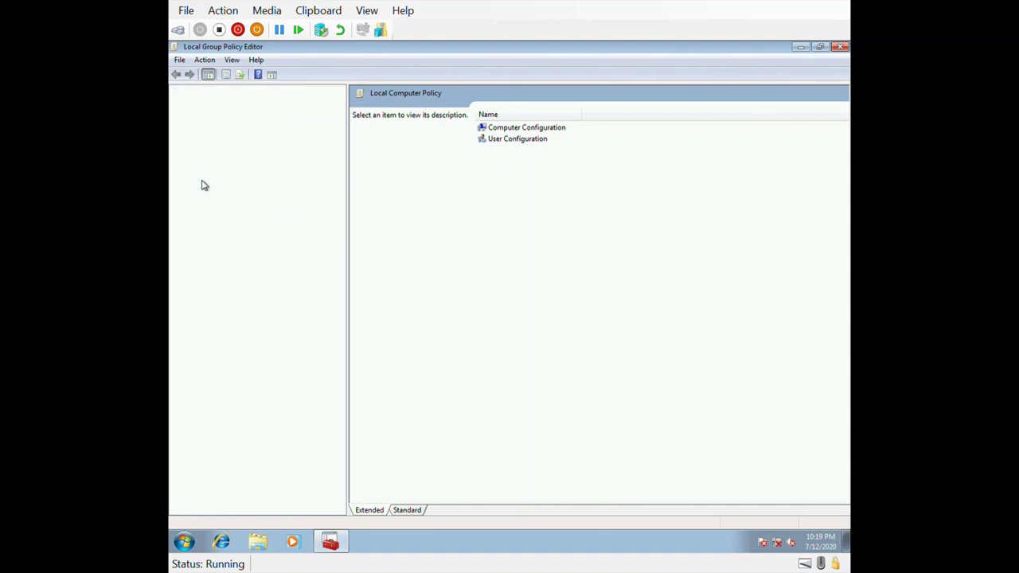
left_click_drag(344, 214, 344, 247)
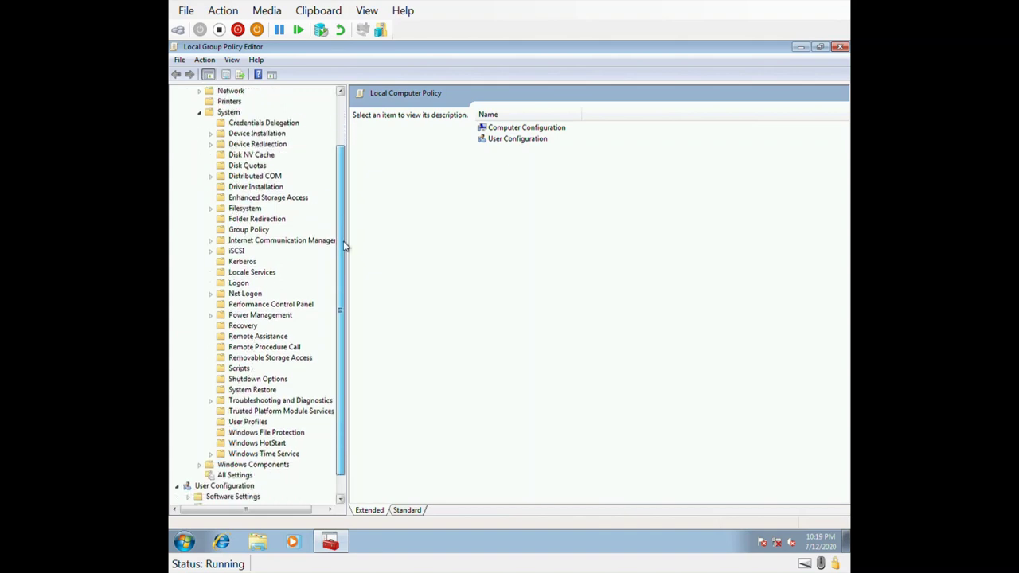
left_click(280, 359)
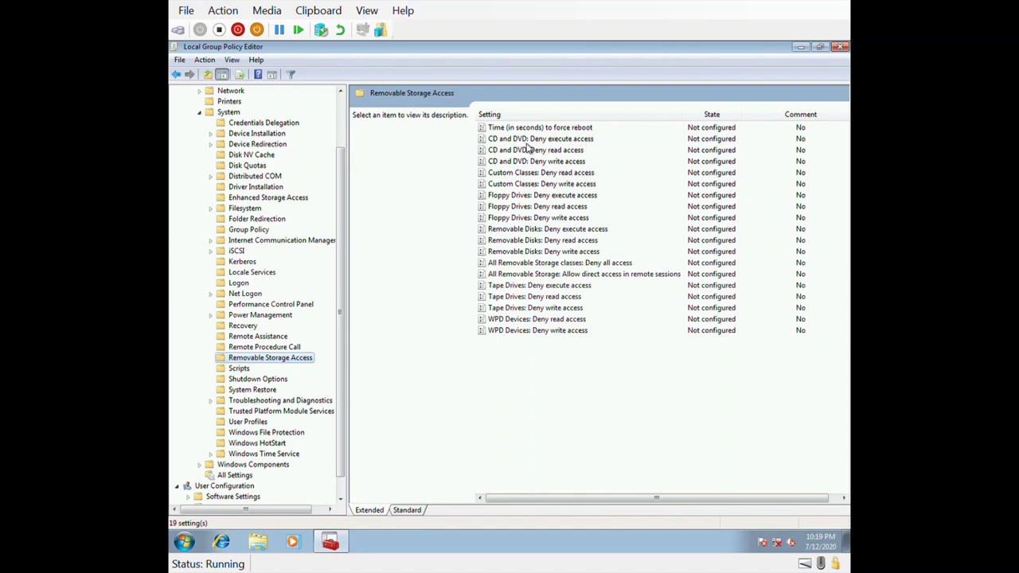
double_click(527, 141)
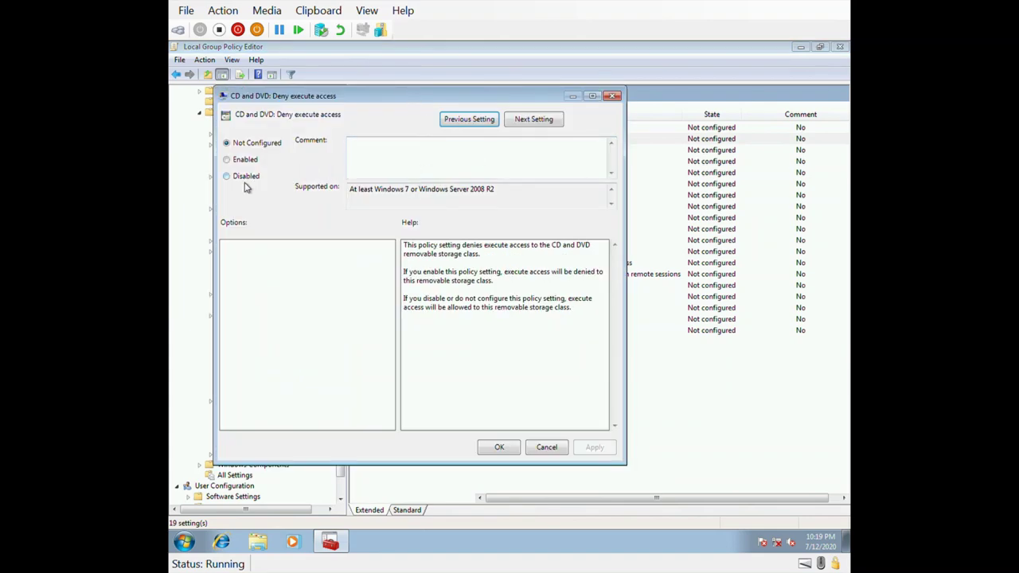
left_click(614, 101)
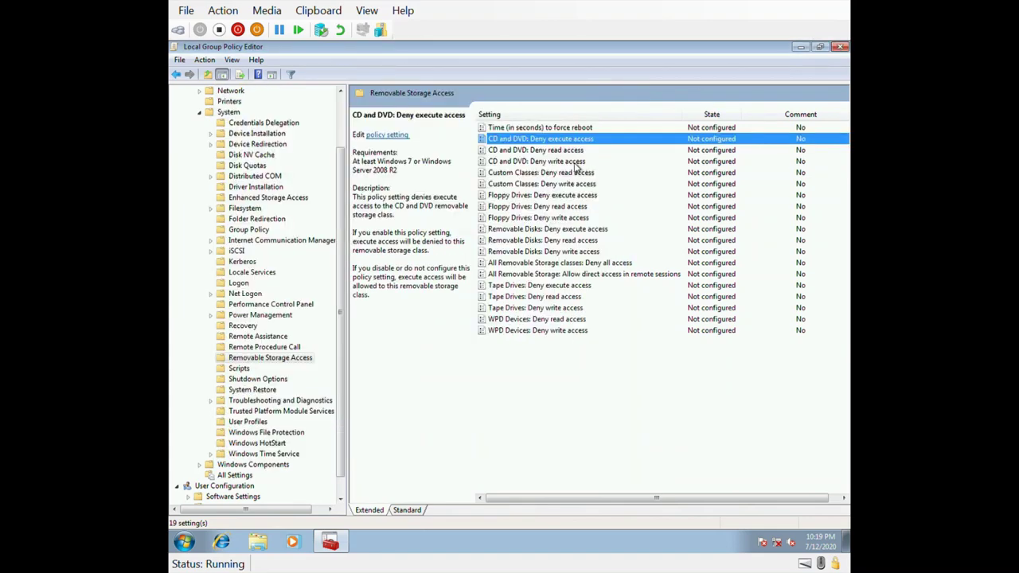
left_click(558, 161)
double_click(558, 162)
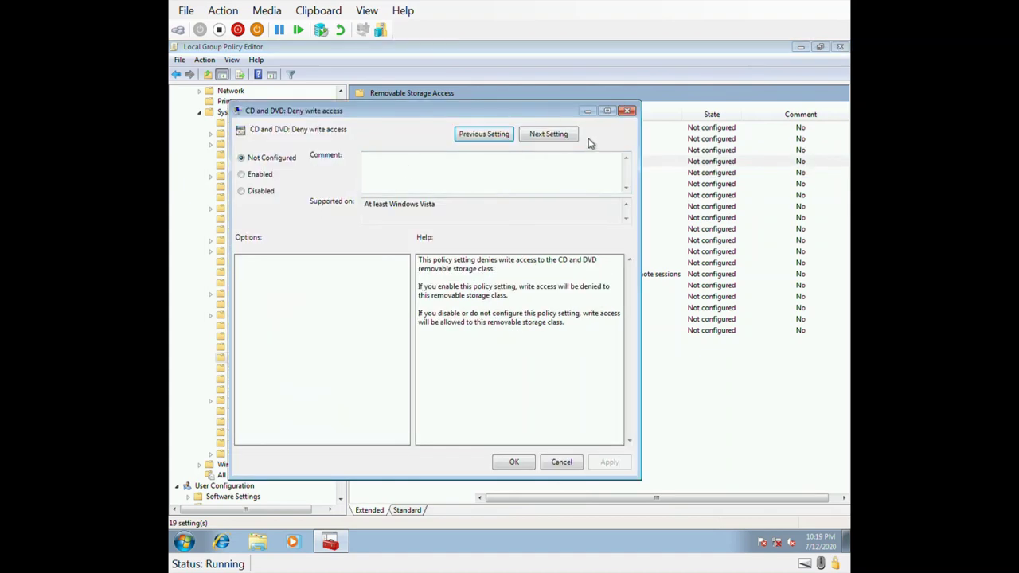
left_click(628, 112)
double_click(556, 151)
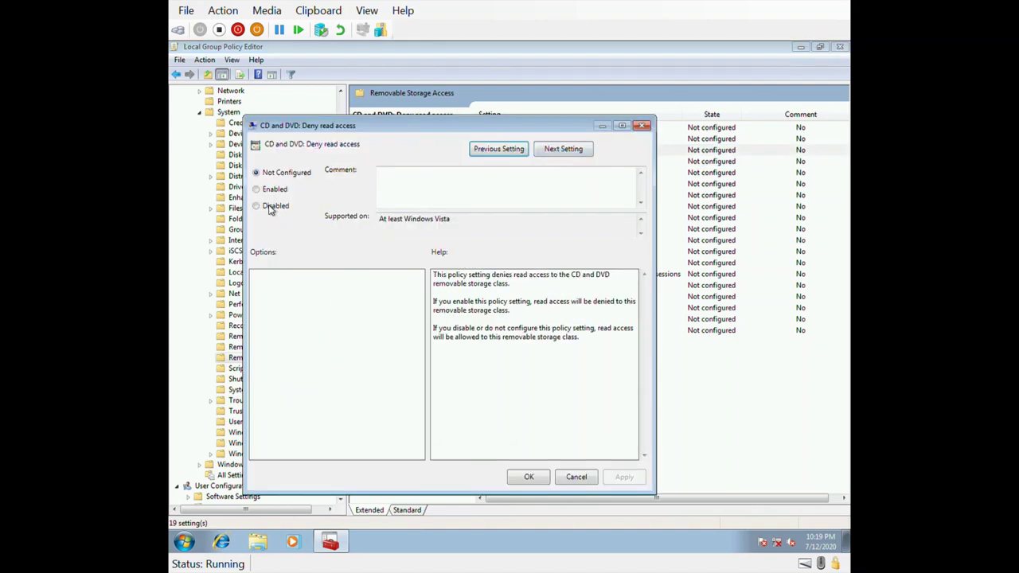
left_click(642, 126)
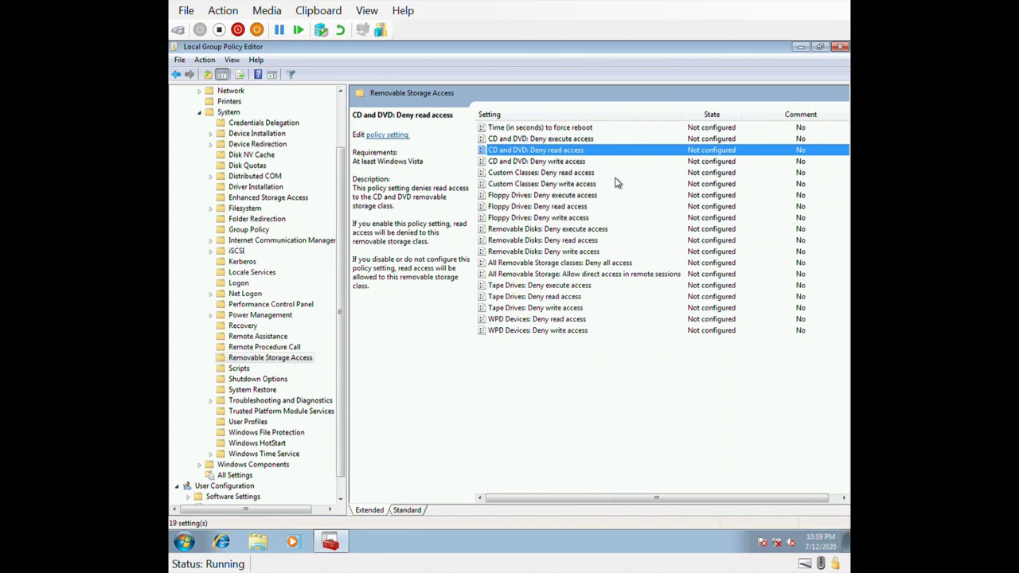
left_click(546, 197)
double_click(546, 204)
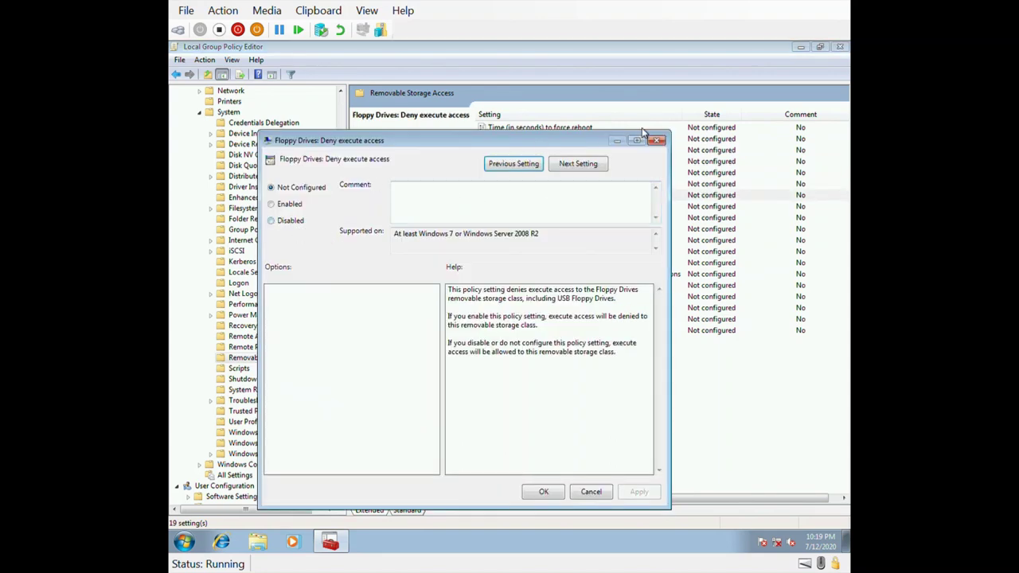
left_click(657, 140)
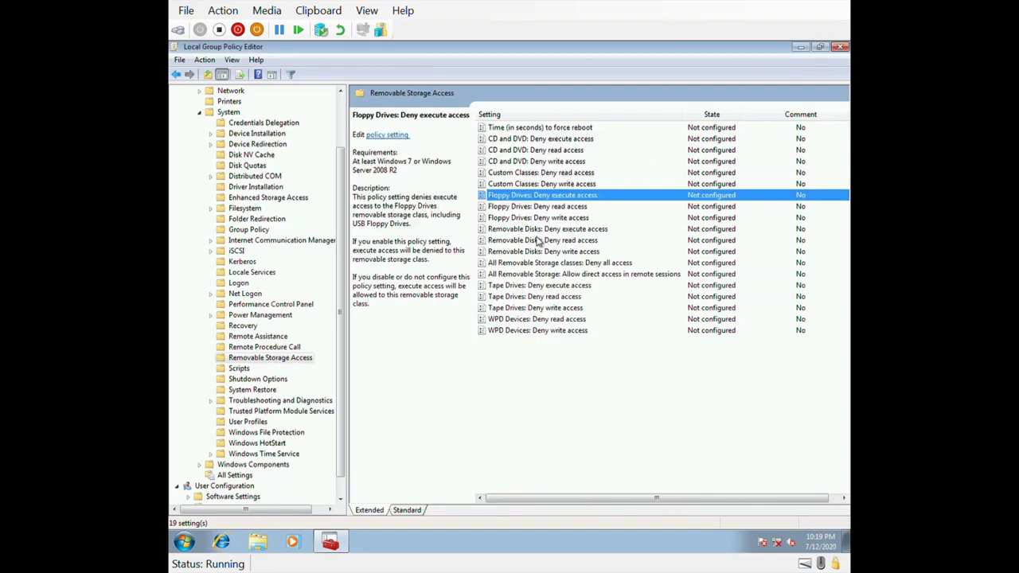
double_click(537, 231)
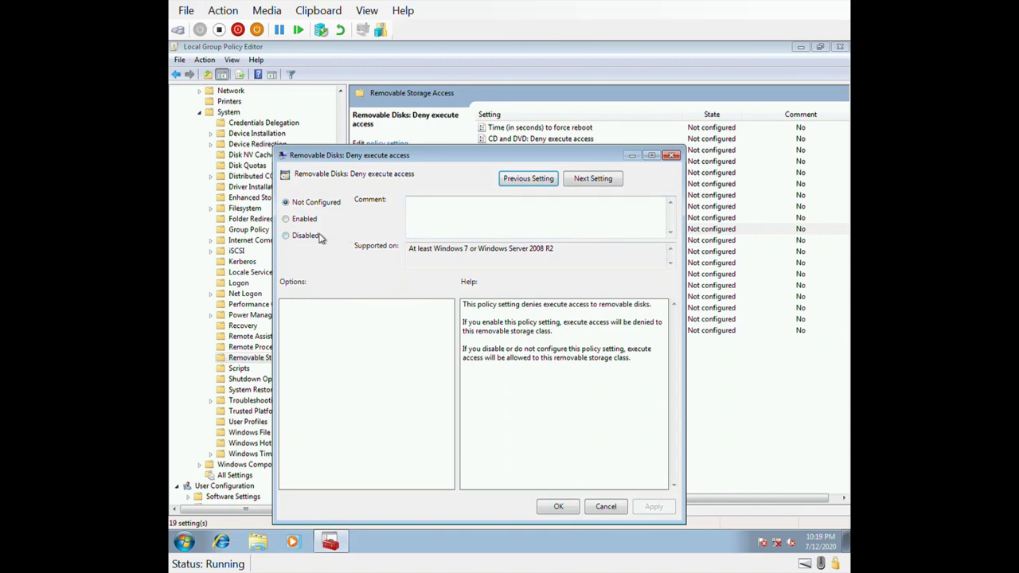
left_click(672, 157)
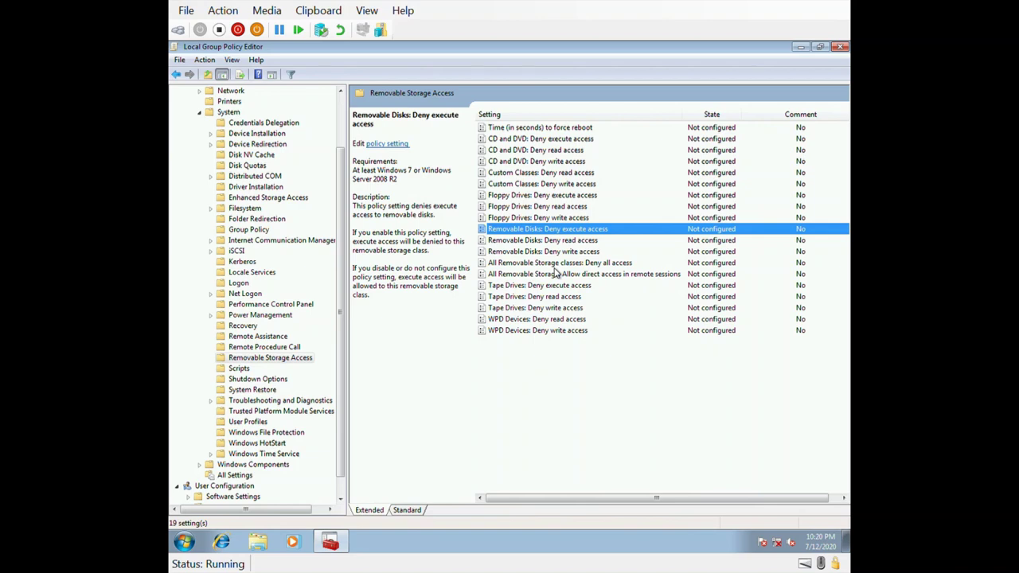
left_click(555, 267)
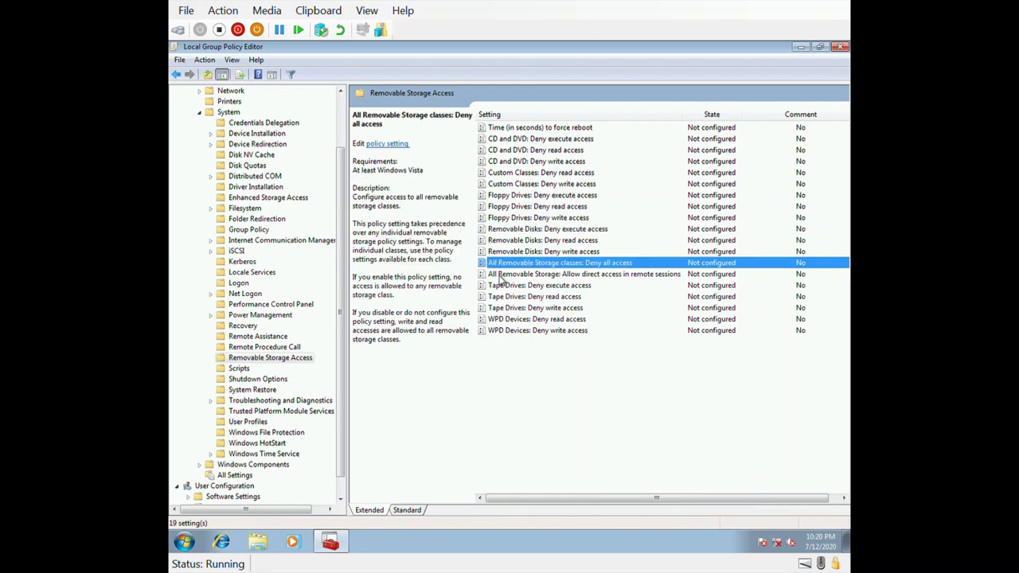
double_click(592, 268)
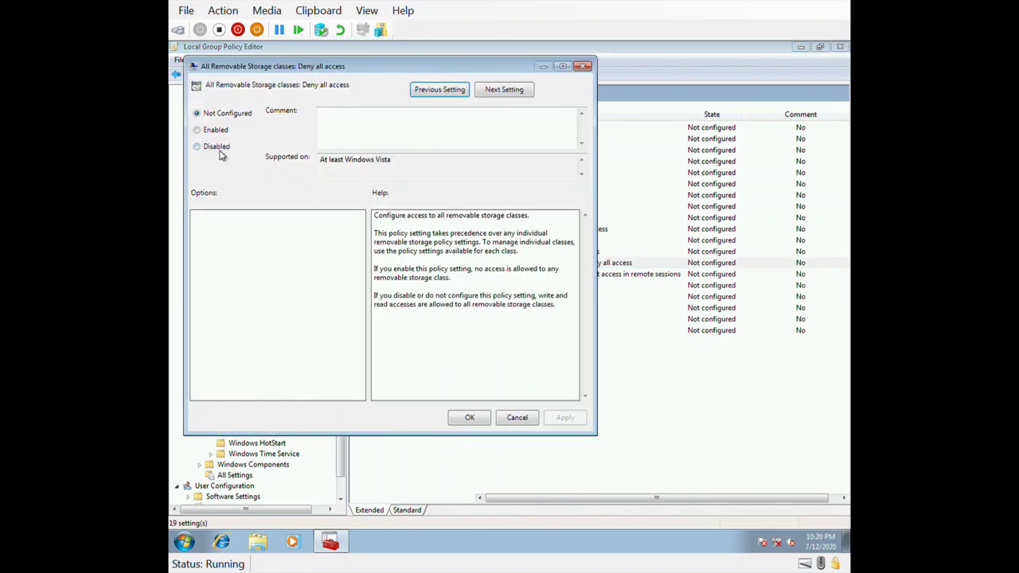
left_click(473, 421)
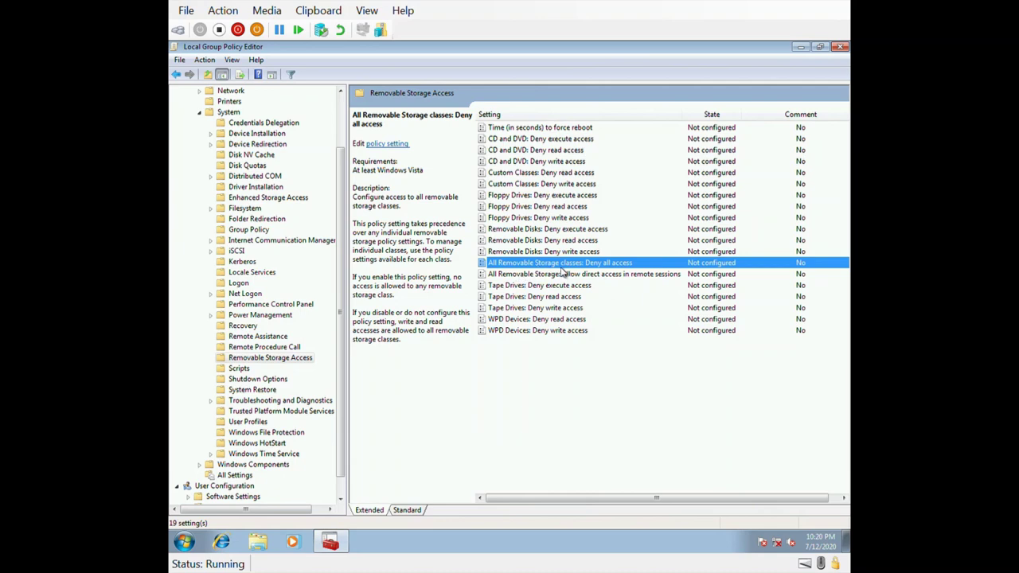